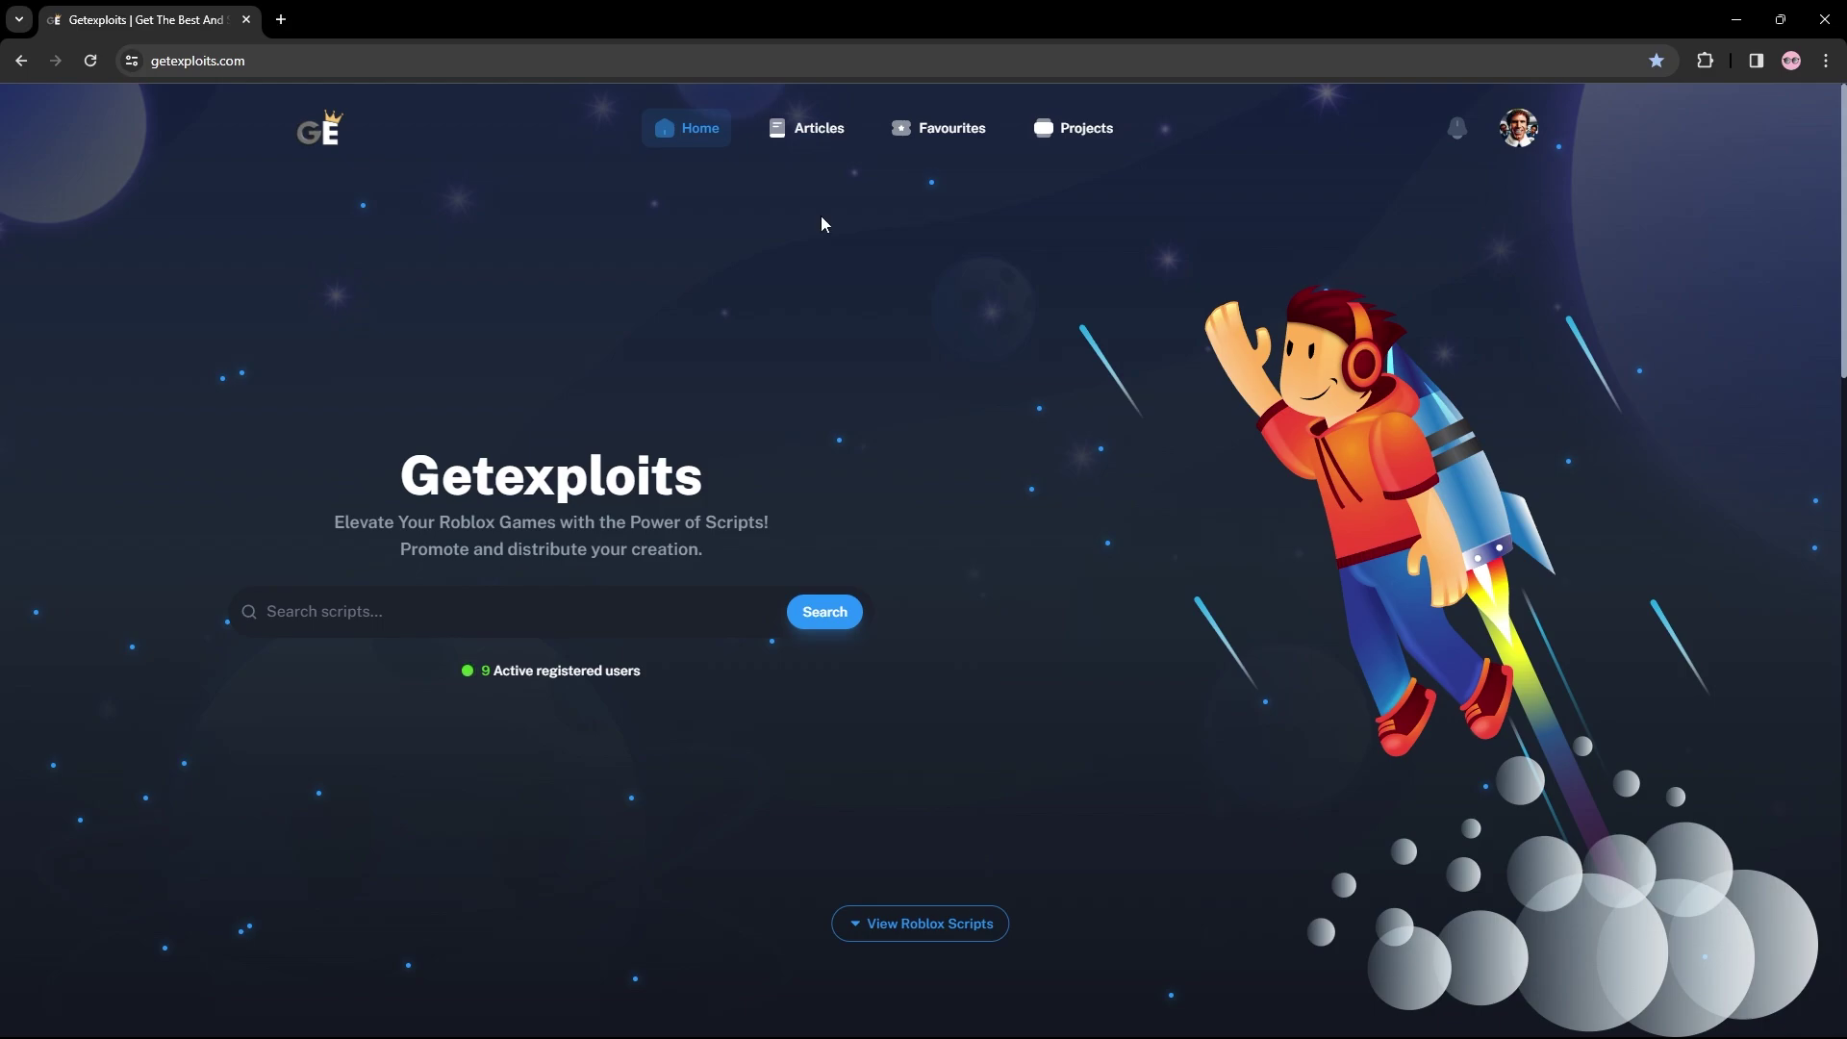
Open the 'Guide on Execute Feature For Android Emulators' article from the Articles list
left_click(815, 139)
scroll(811, 626, "down", 4)
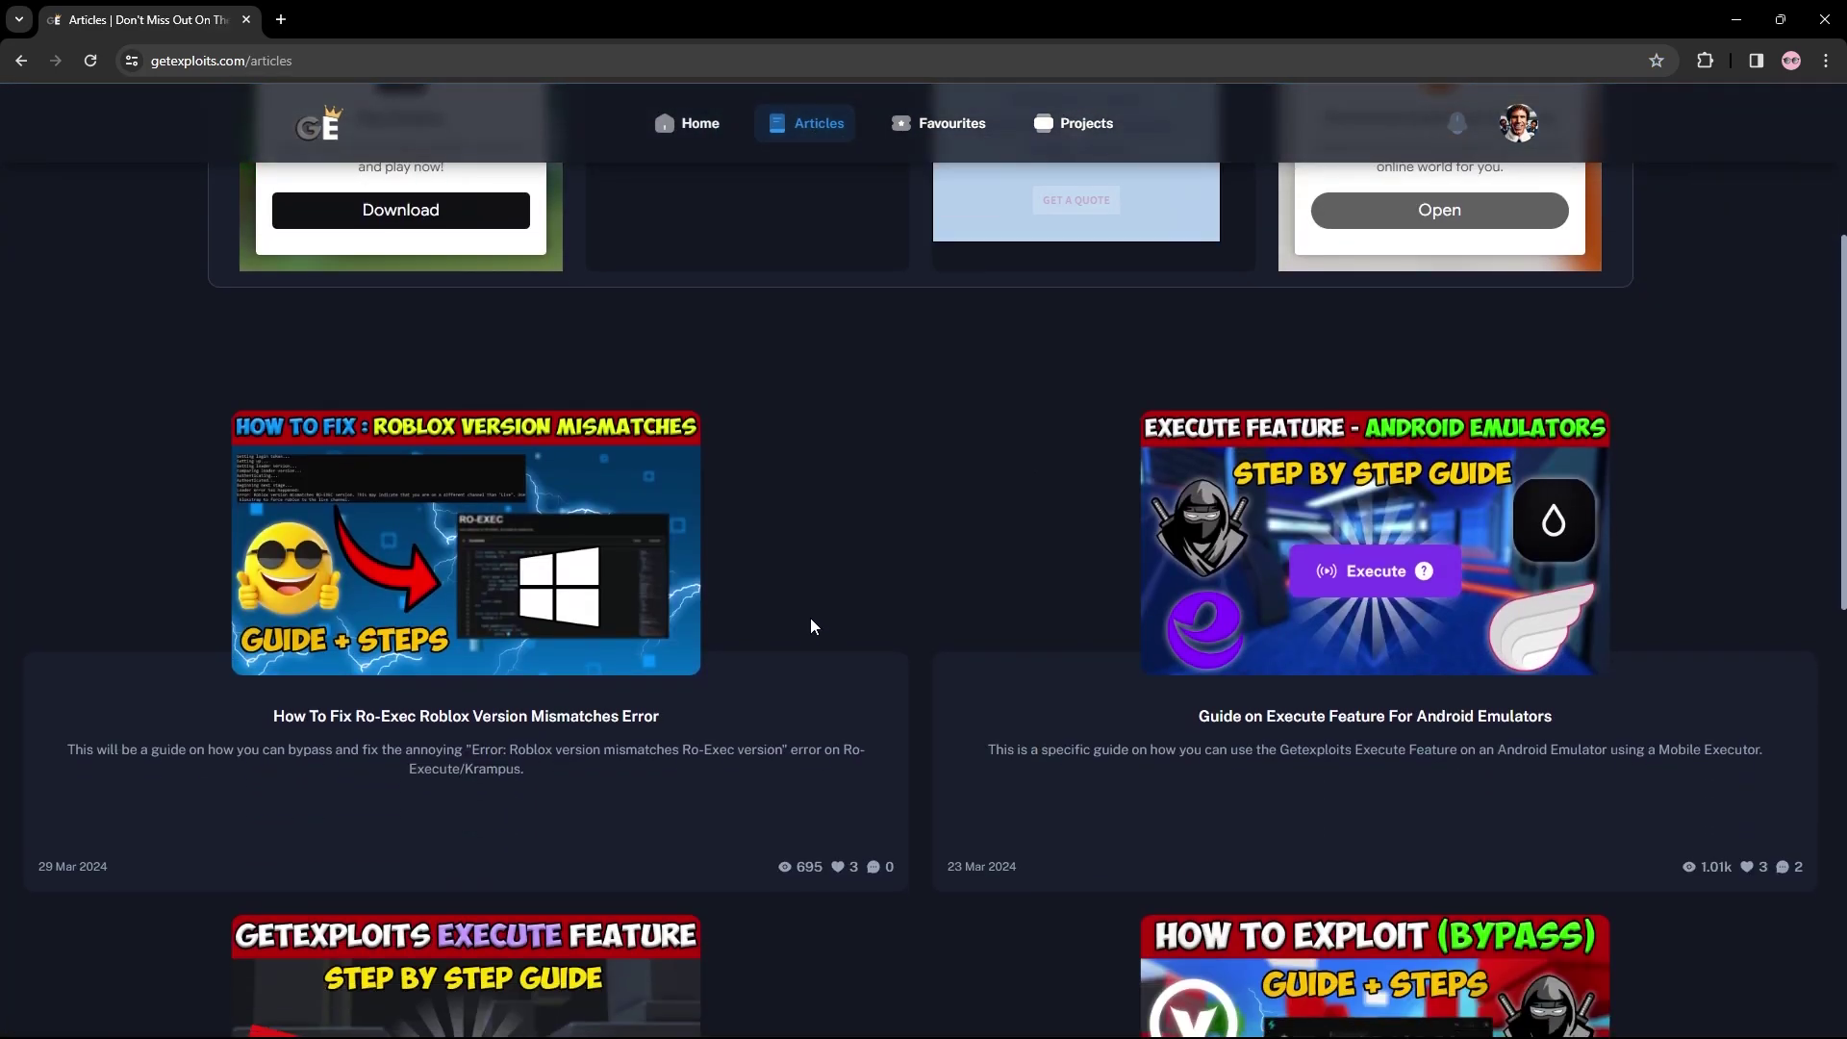
scroll(436, 334, "down", 2)
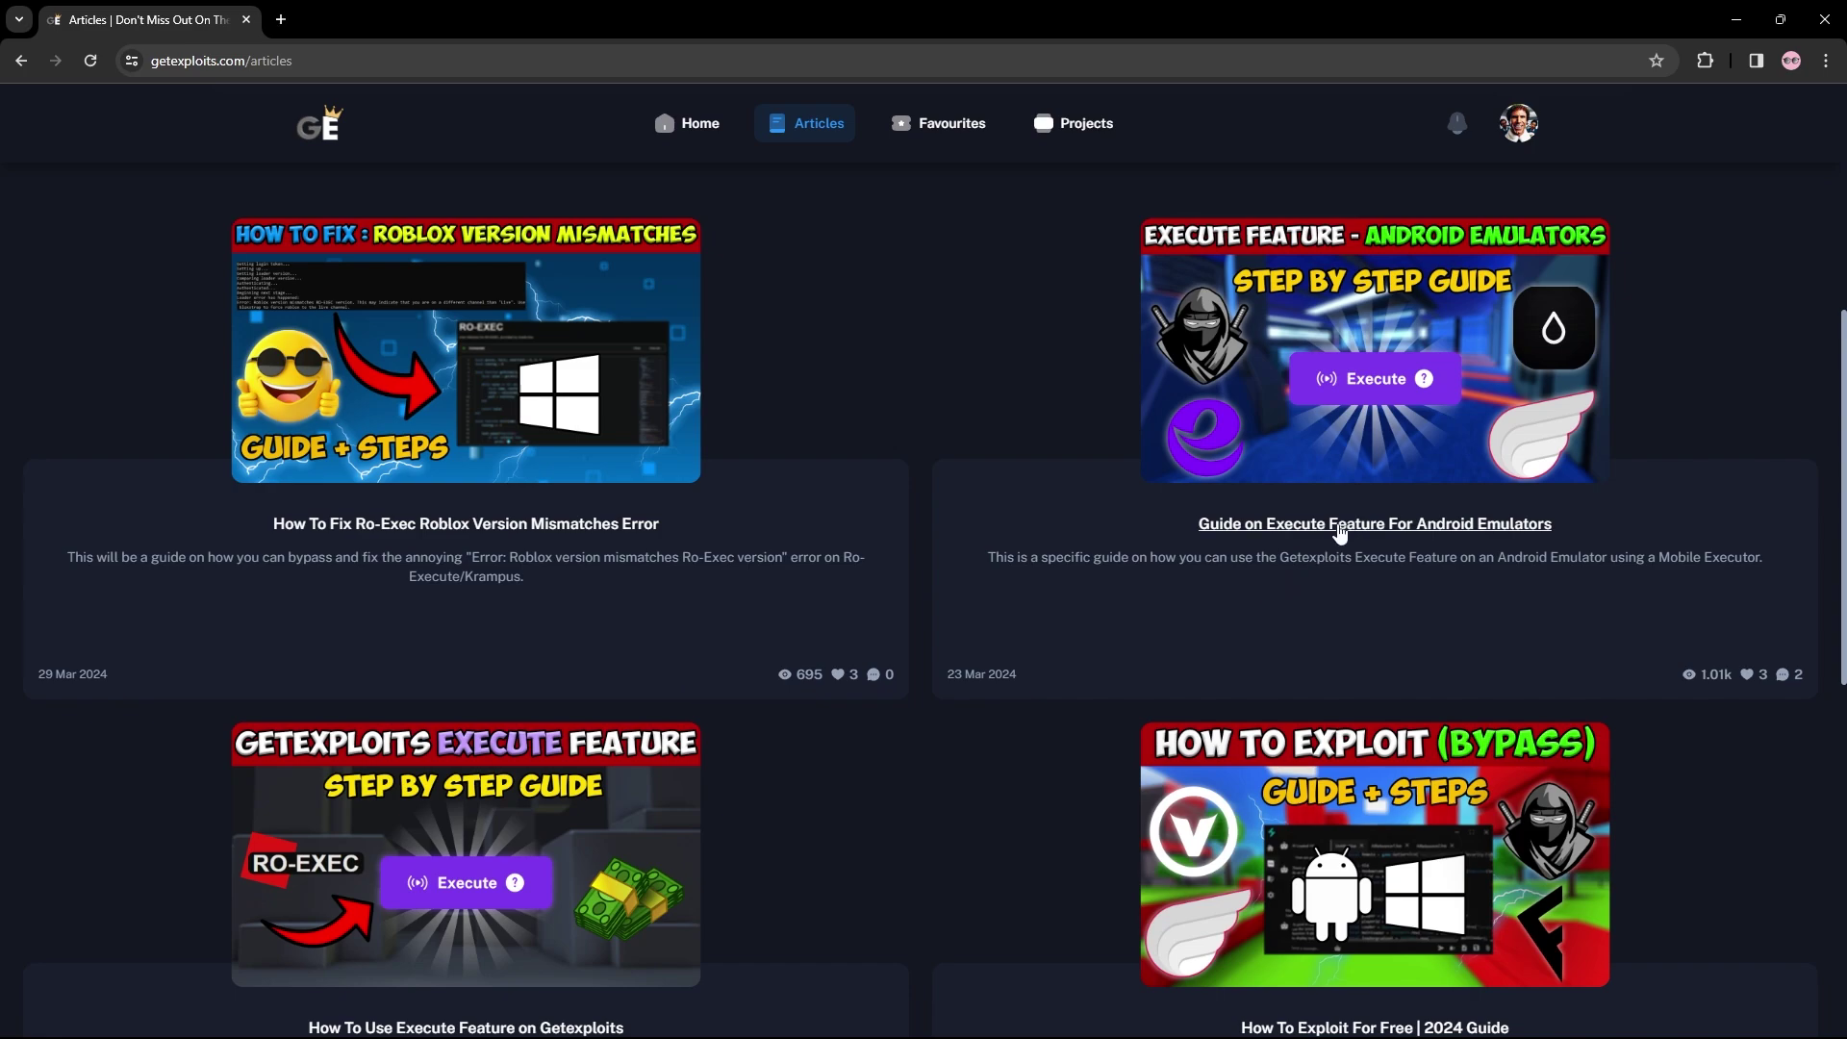
left_click(1345, 524)
scroll(474, 523, "down", 4)
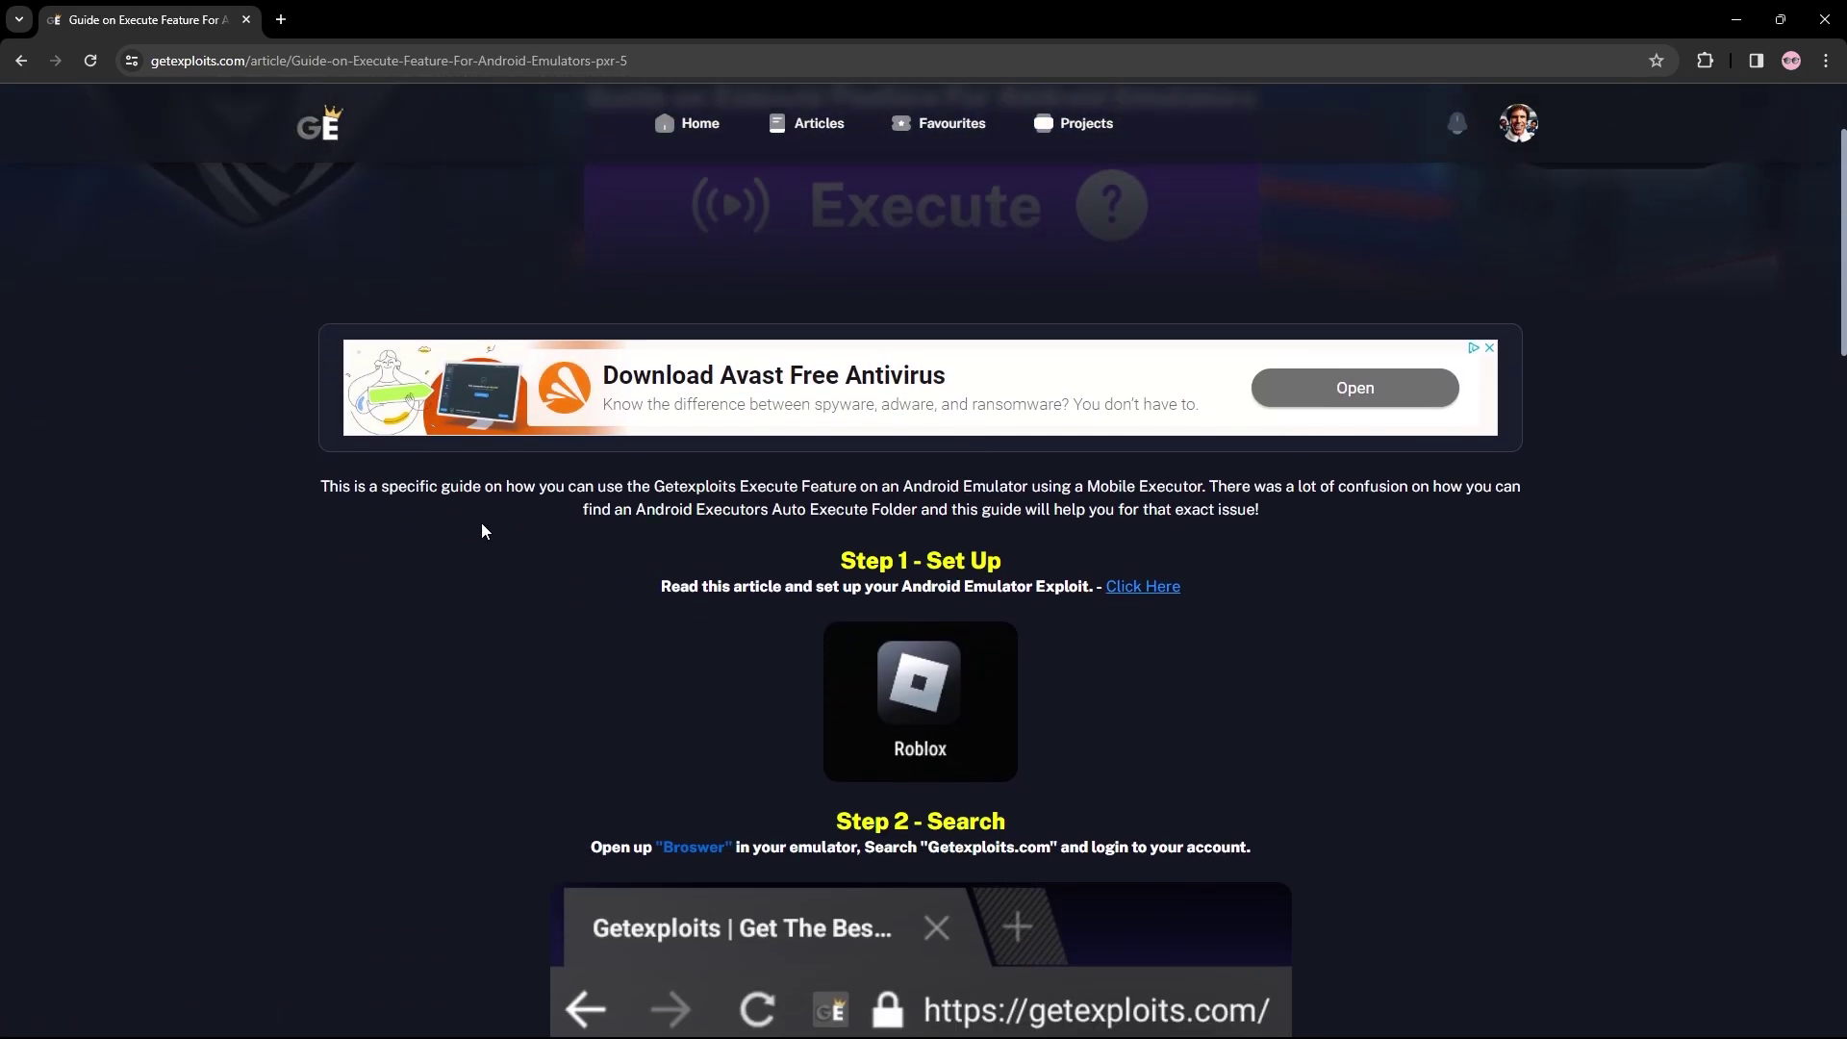
scroll(575, 643, "down", 5)
scroll(603, 722, "up", 5)
scroll(971, 607, "up", 2)
Open the How To Exploit For Free guide and dismiss the three antivirus ads
left_click(1131, 588)
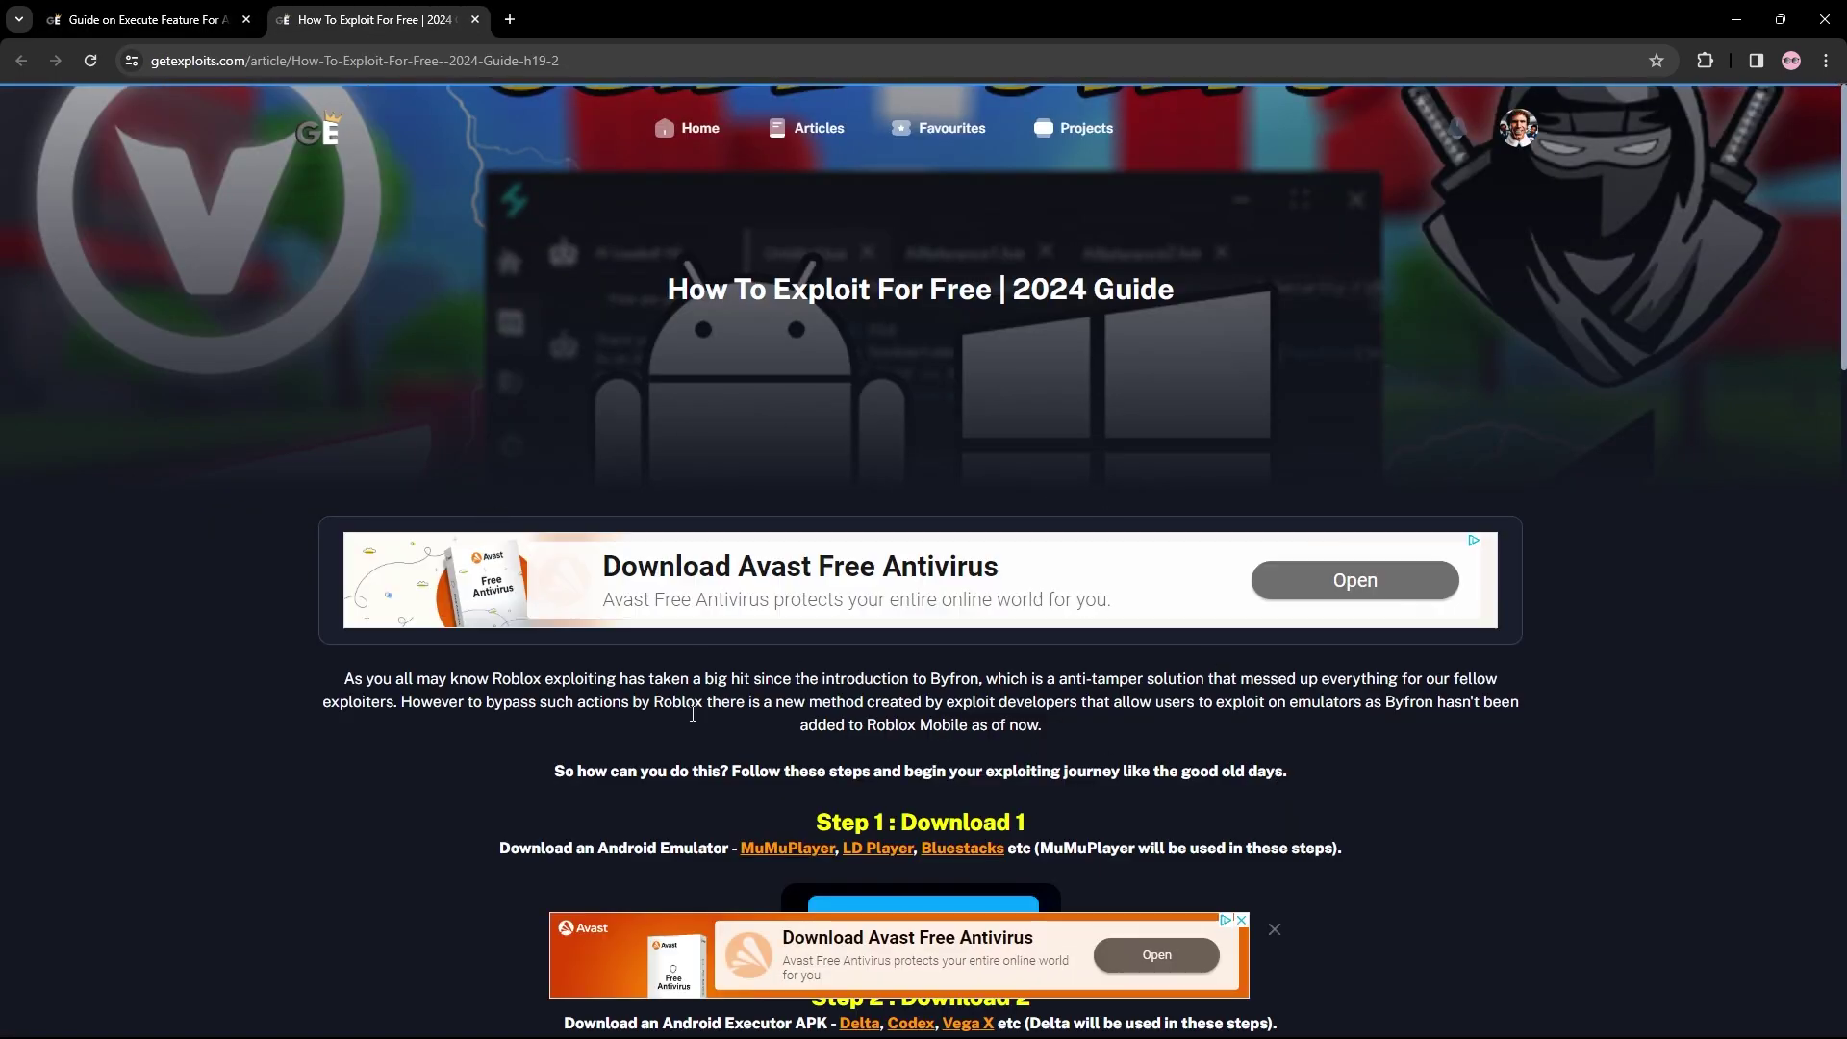
scroll(1299, 910, "down", 2)
left_click(1275, 930)
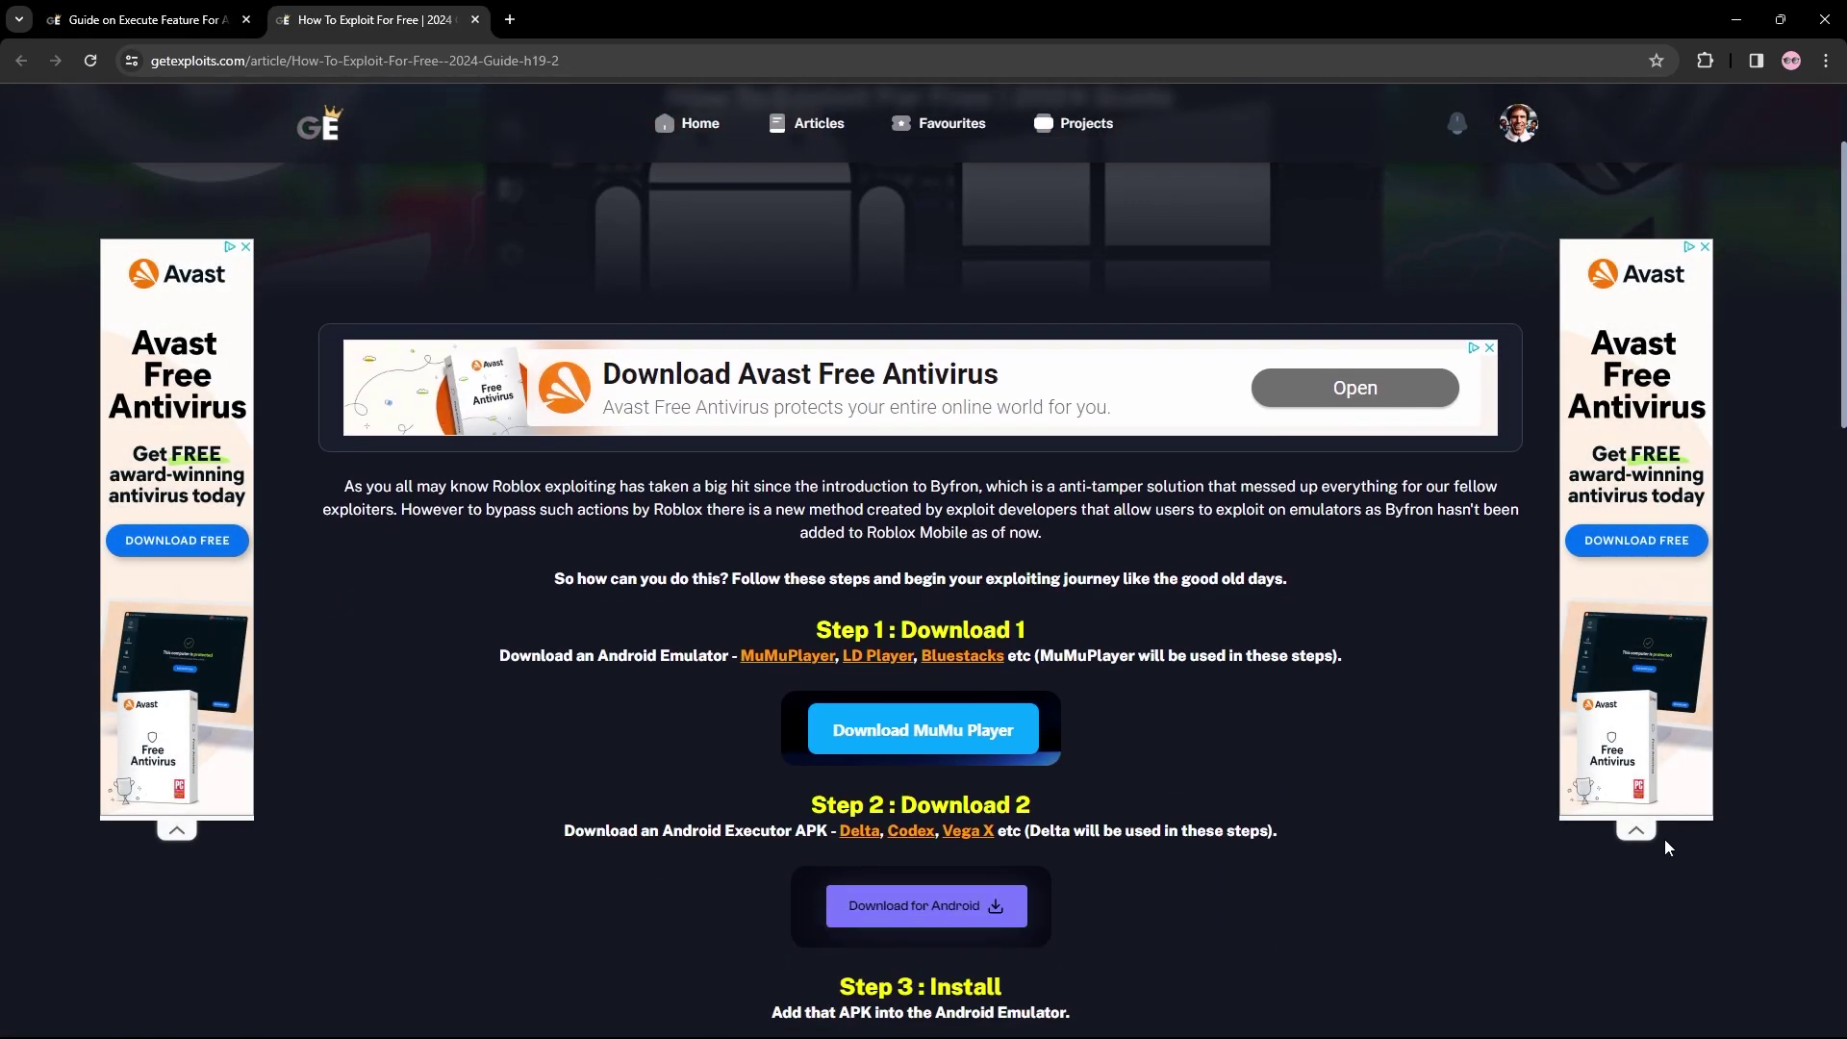
left_click(1636, 833)
left_click(177, 830)
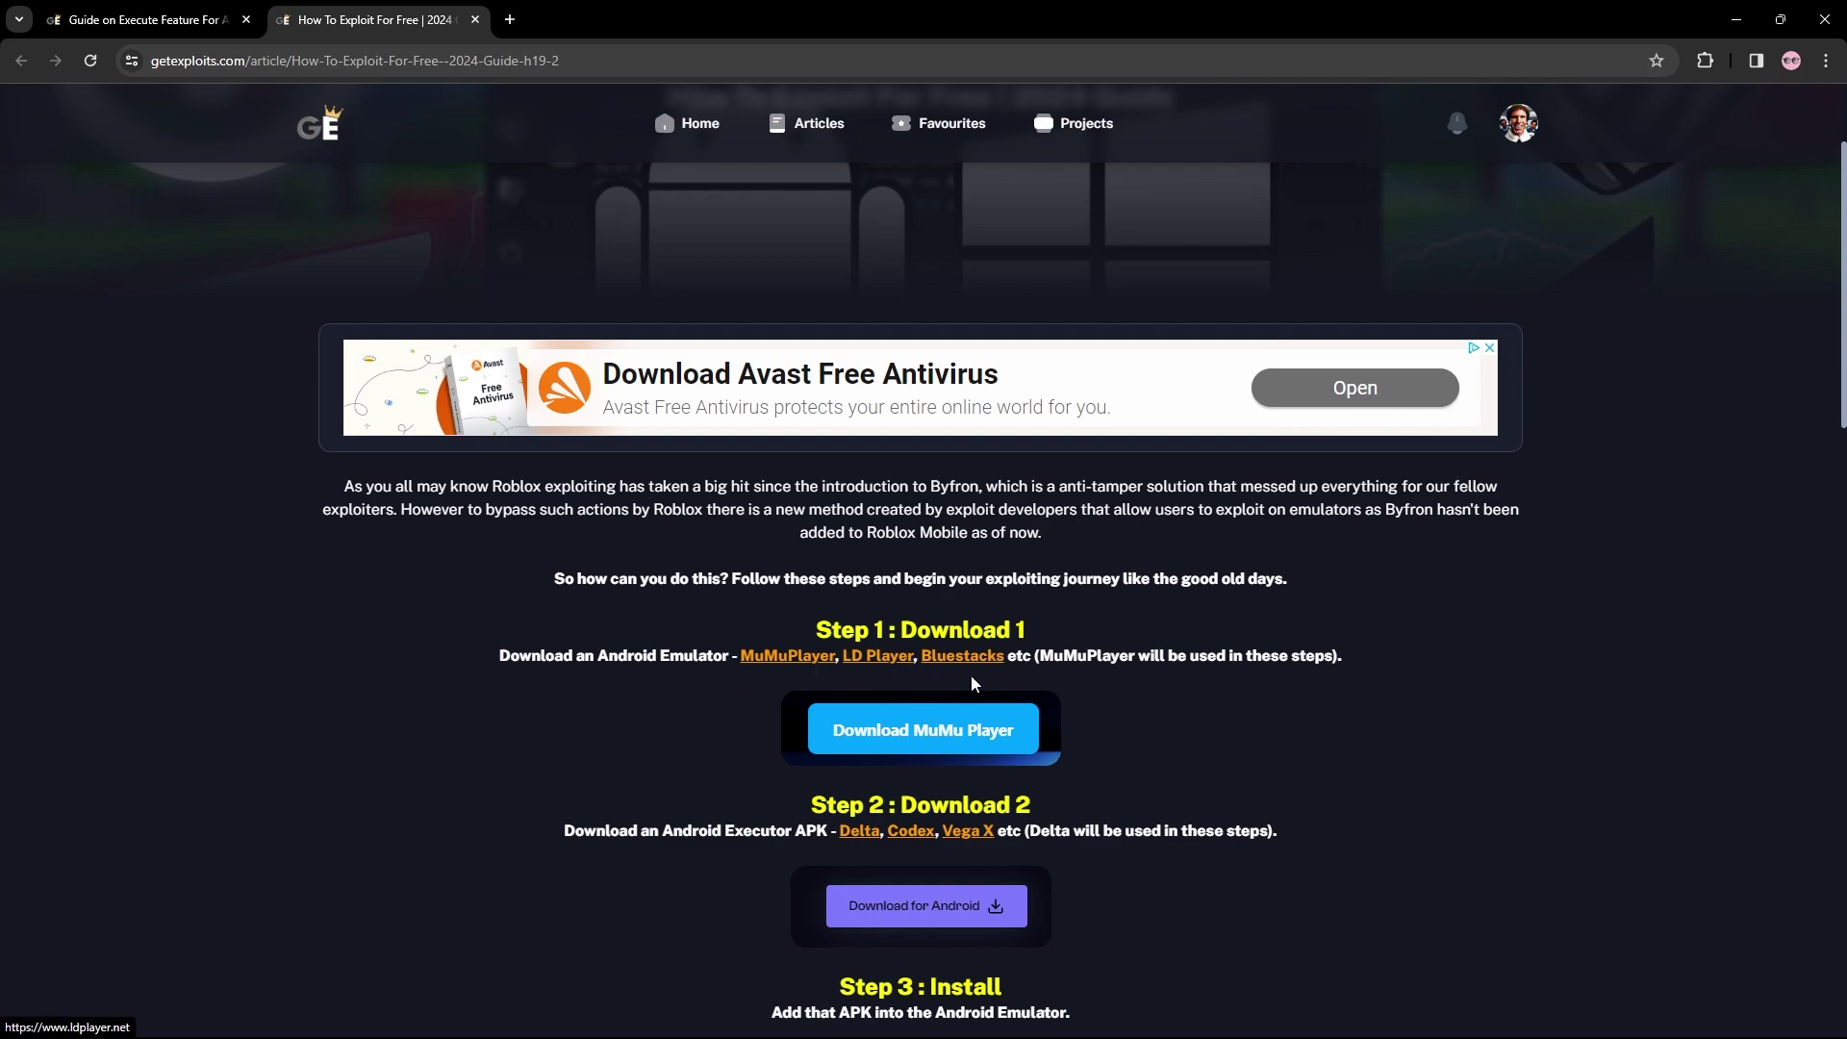
View the MuMuPlayer download site, then close that tab with Ctrl+W
left_click(770, 660)
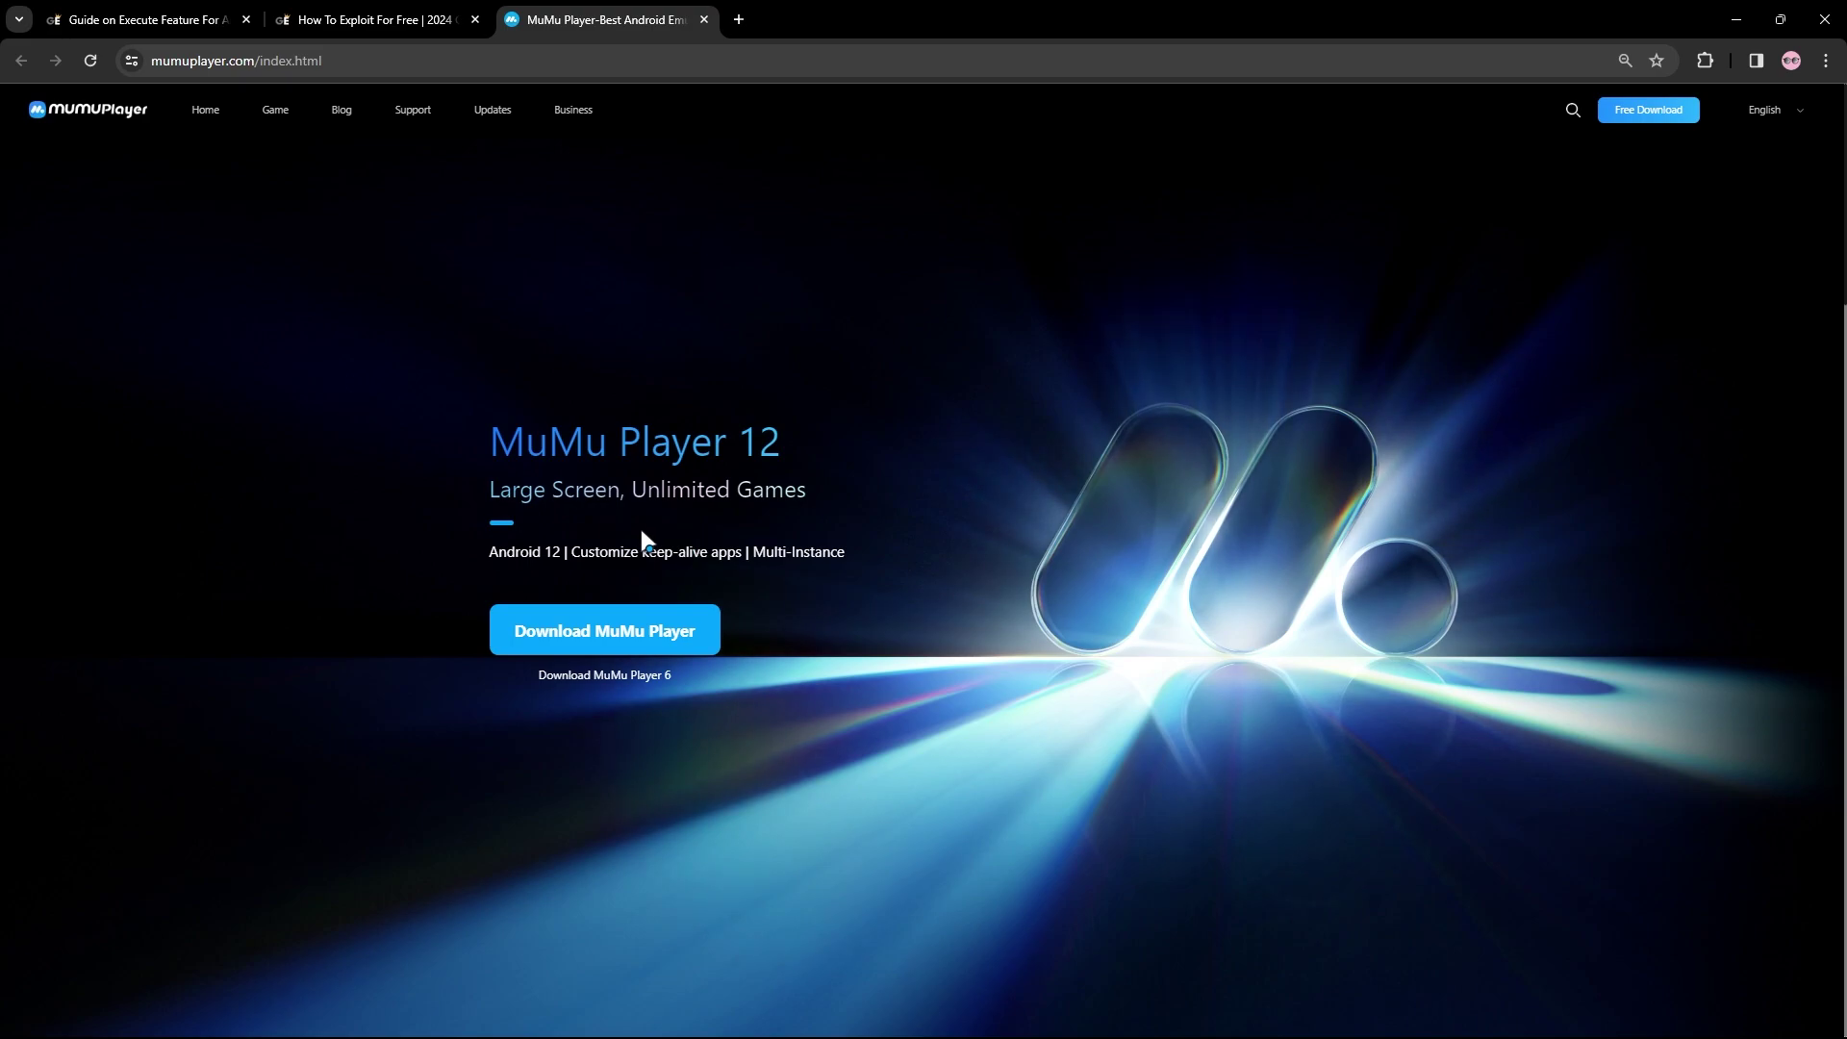
key("ctrl+w")
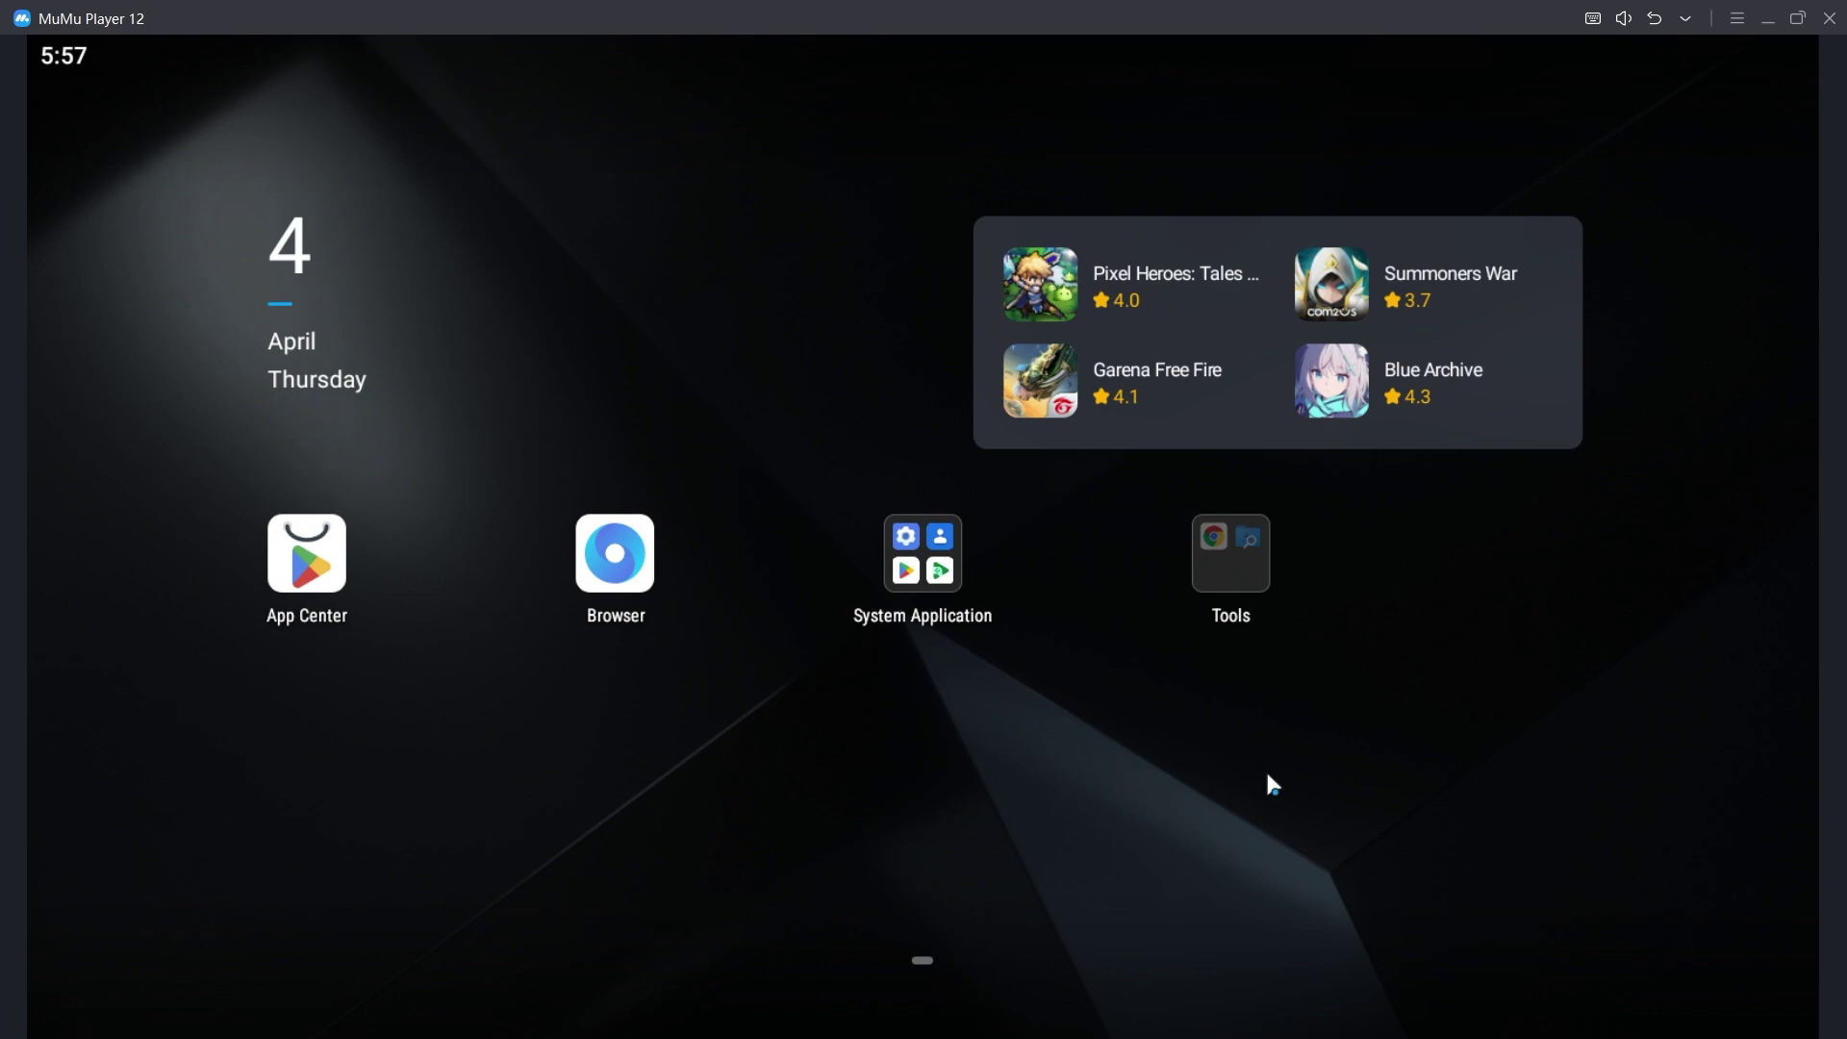
Install Roblox via the extra functions panel, launch it to Home, then close it
left_click(1687, 31)
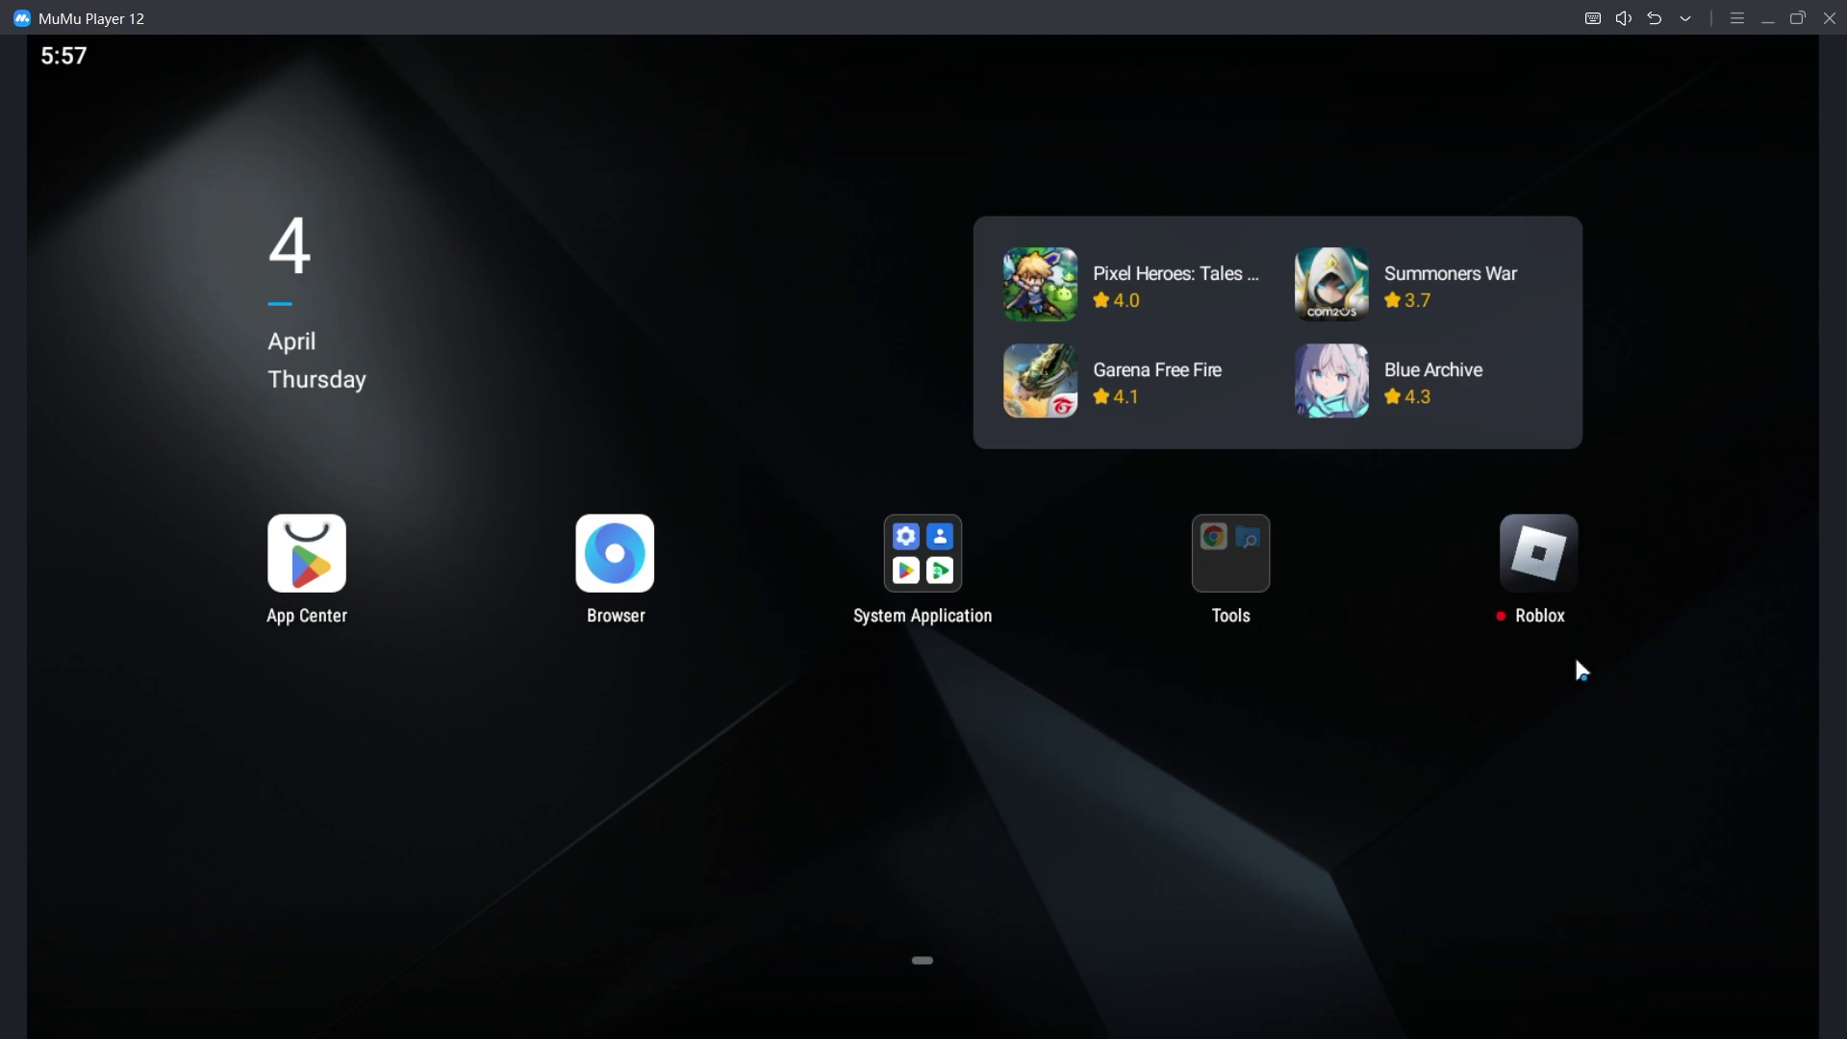
left_click(1539, 570)
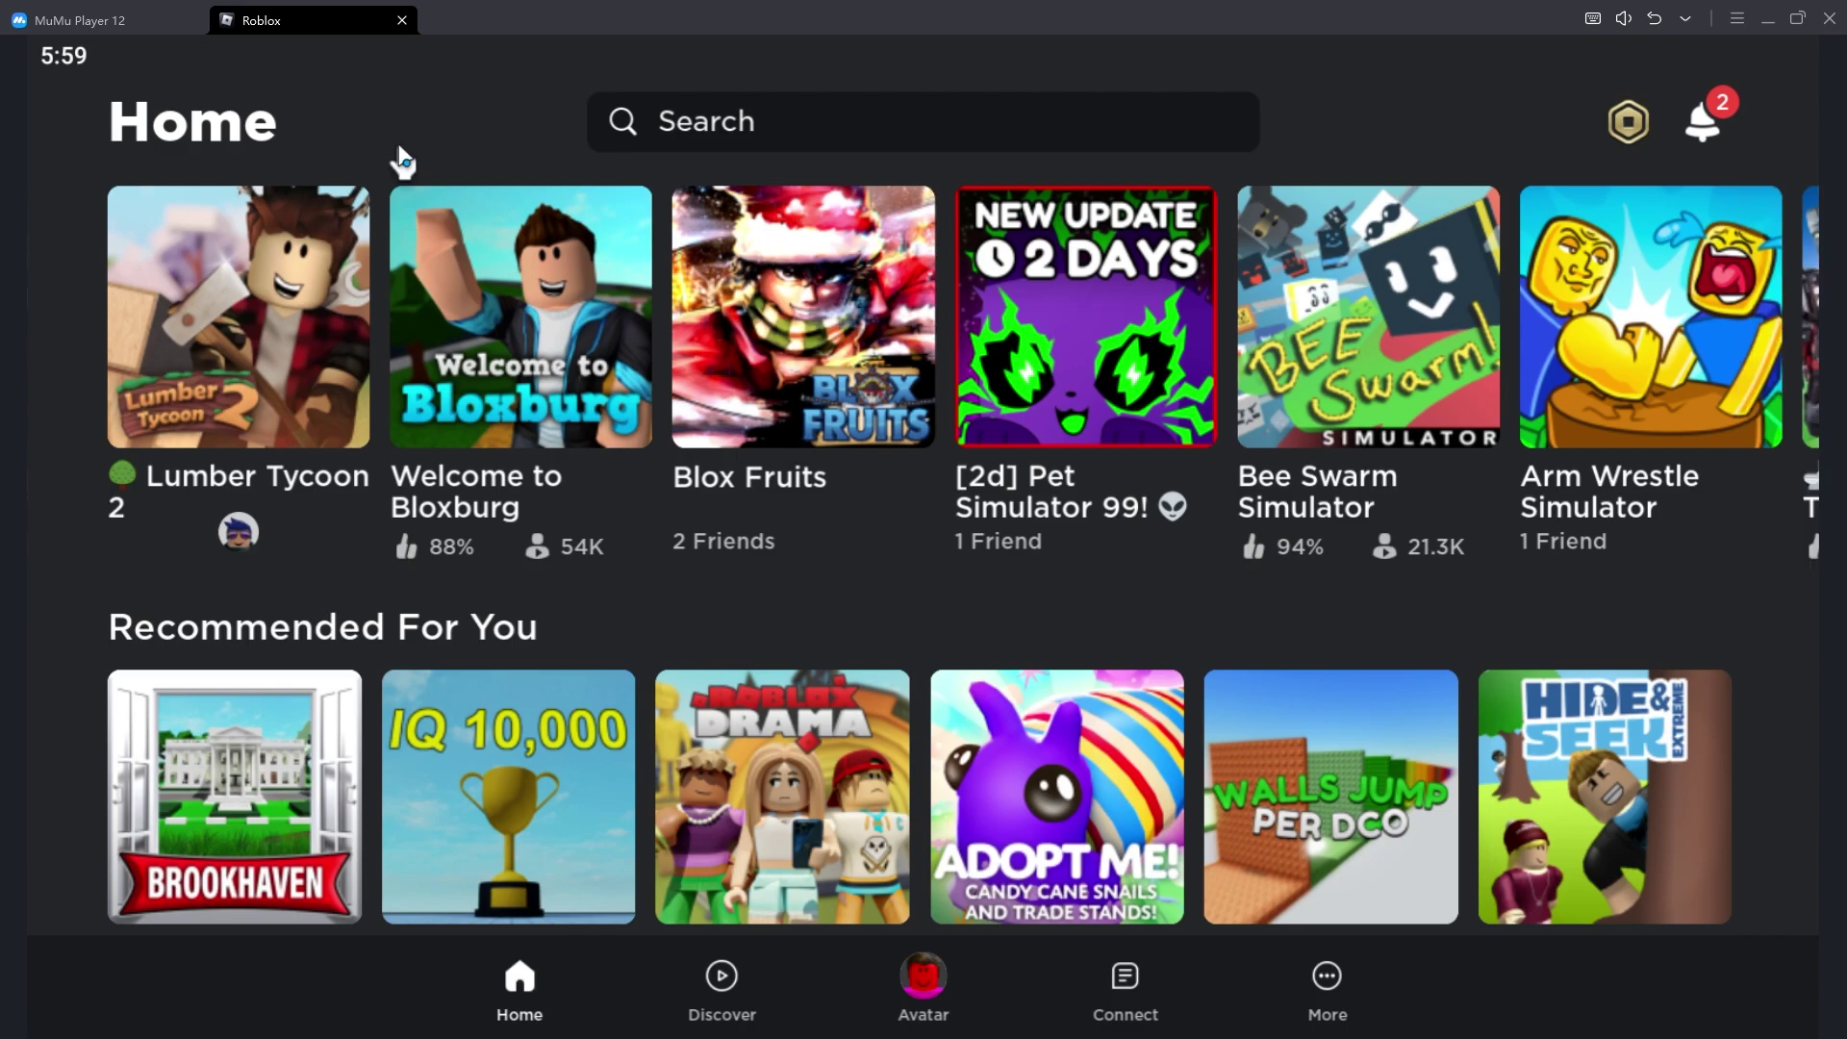
left_click(402, 19)
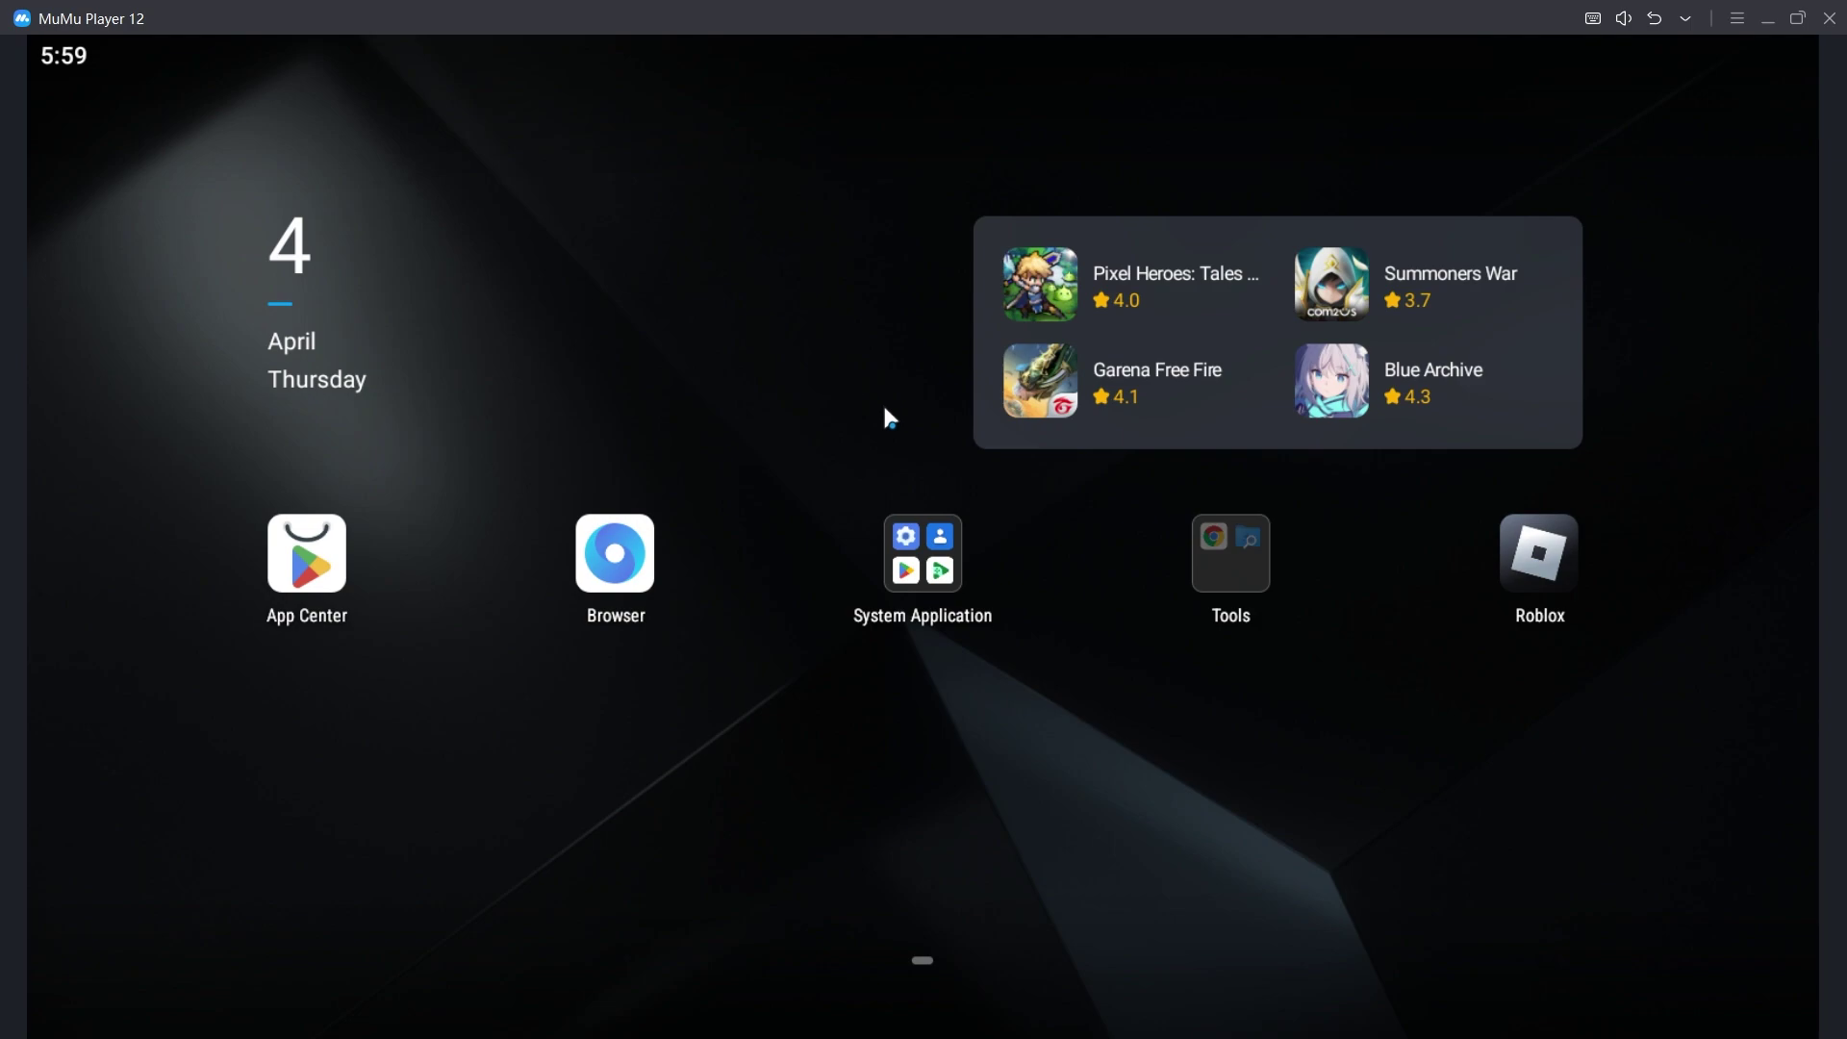
Load getexploits.com in the emulator's web browser
left_click(1211, 568)
left_click(752, 702)
left_click(627, 567)
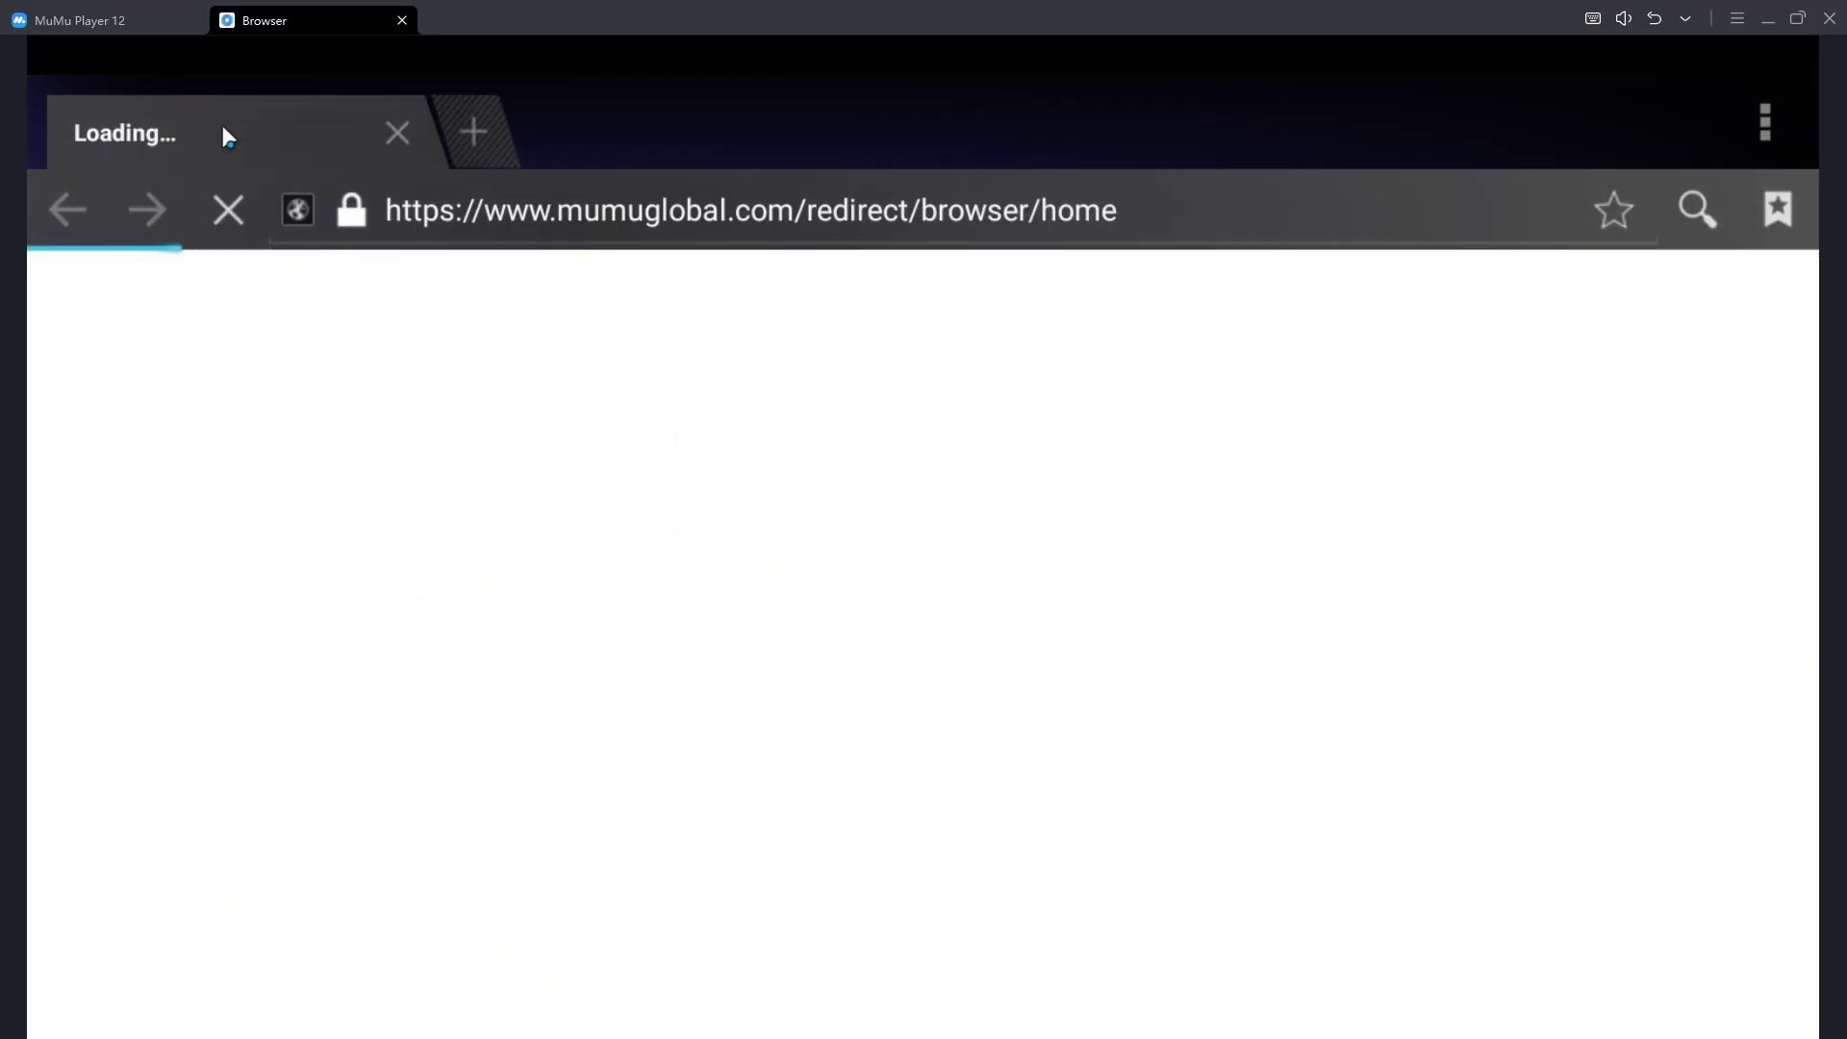
left_click(553, 217)
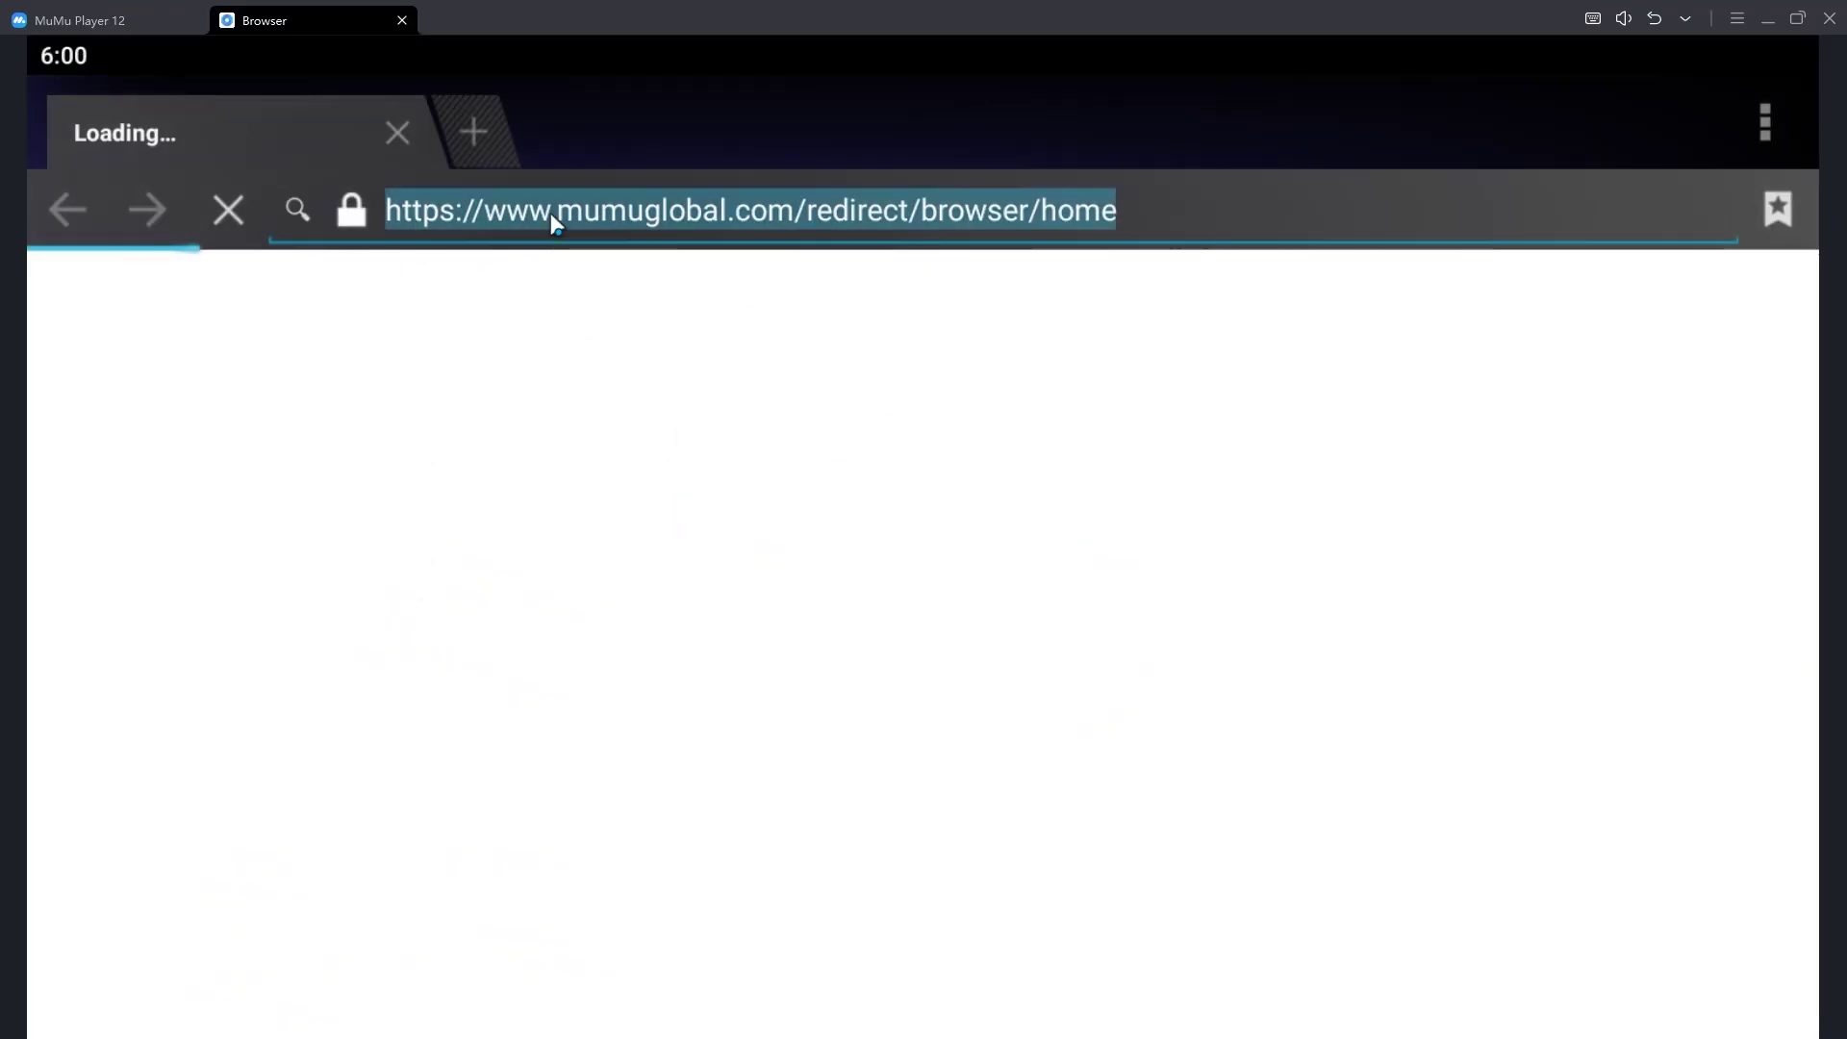
type("getex")
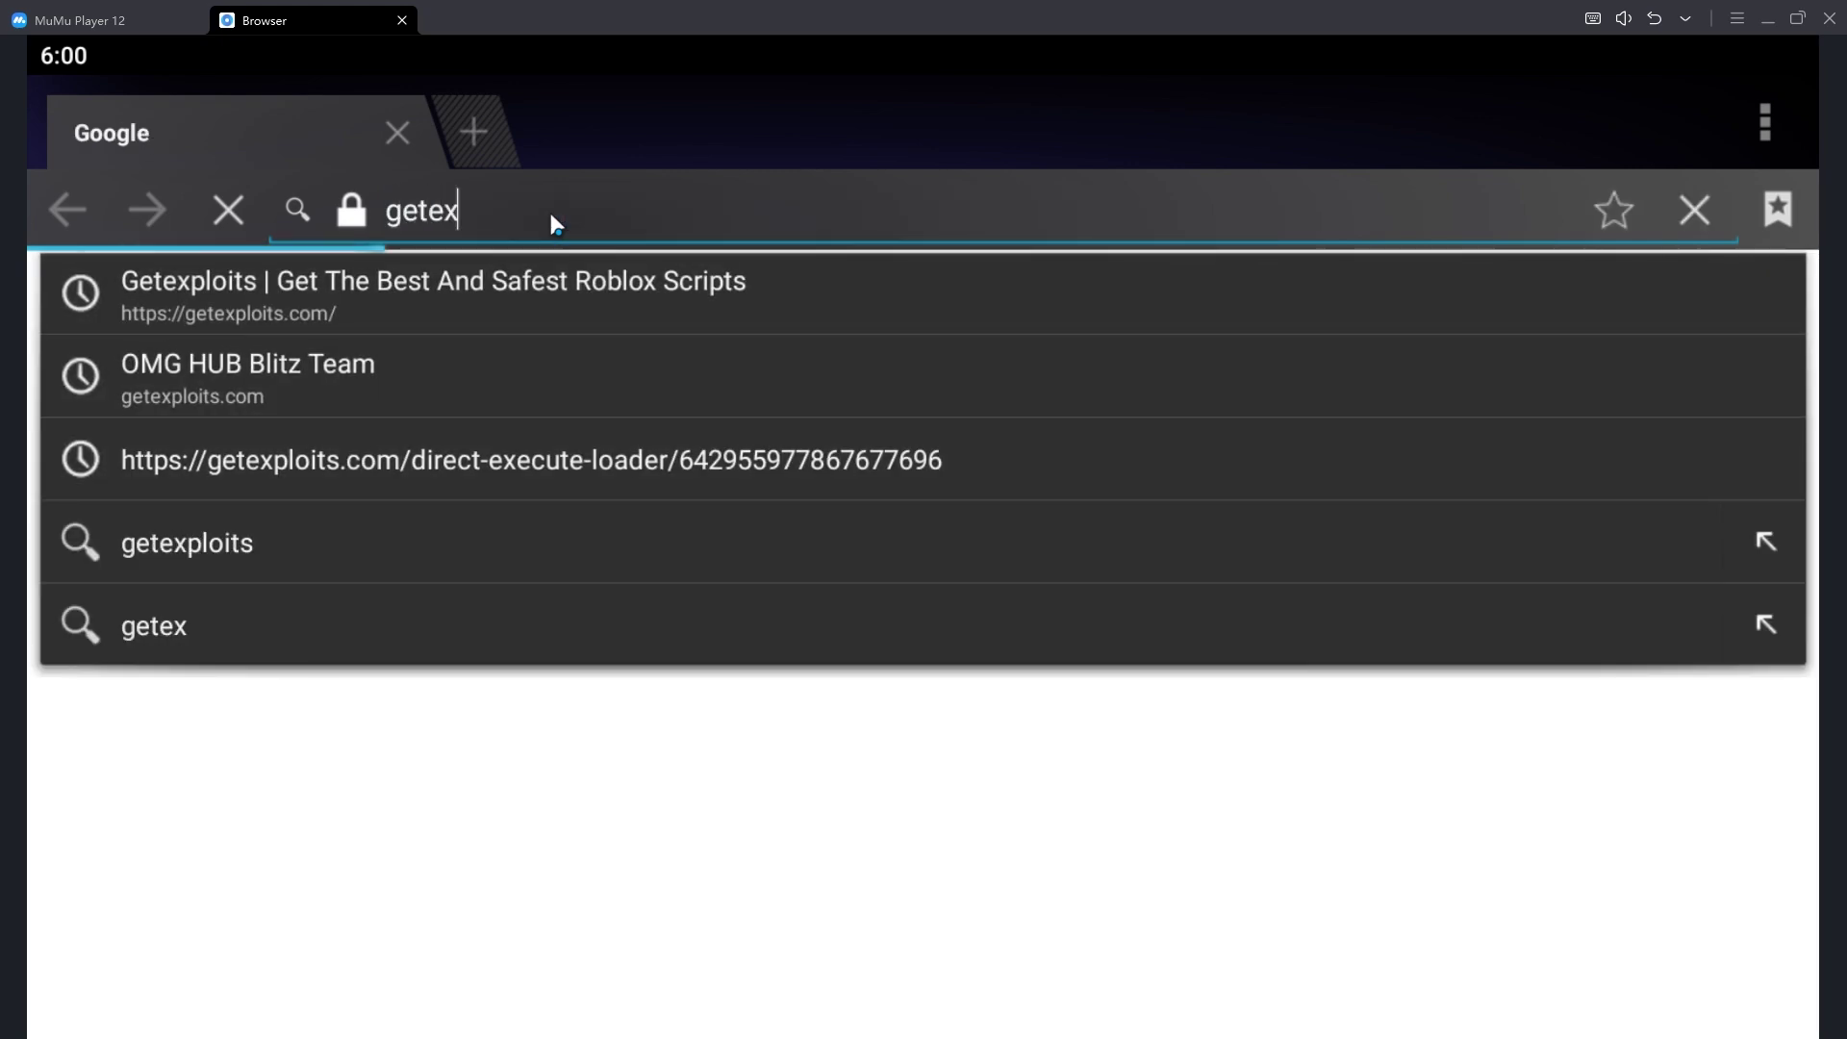
type("ploits.com")
key("Return")
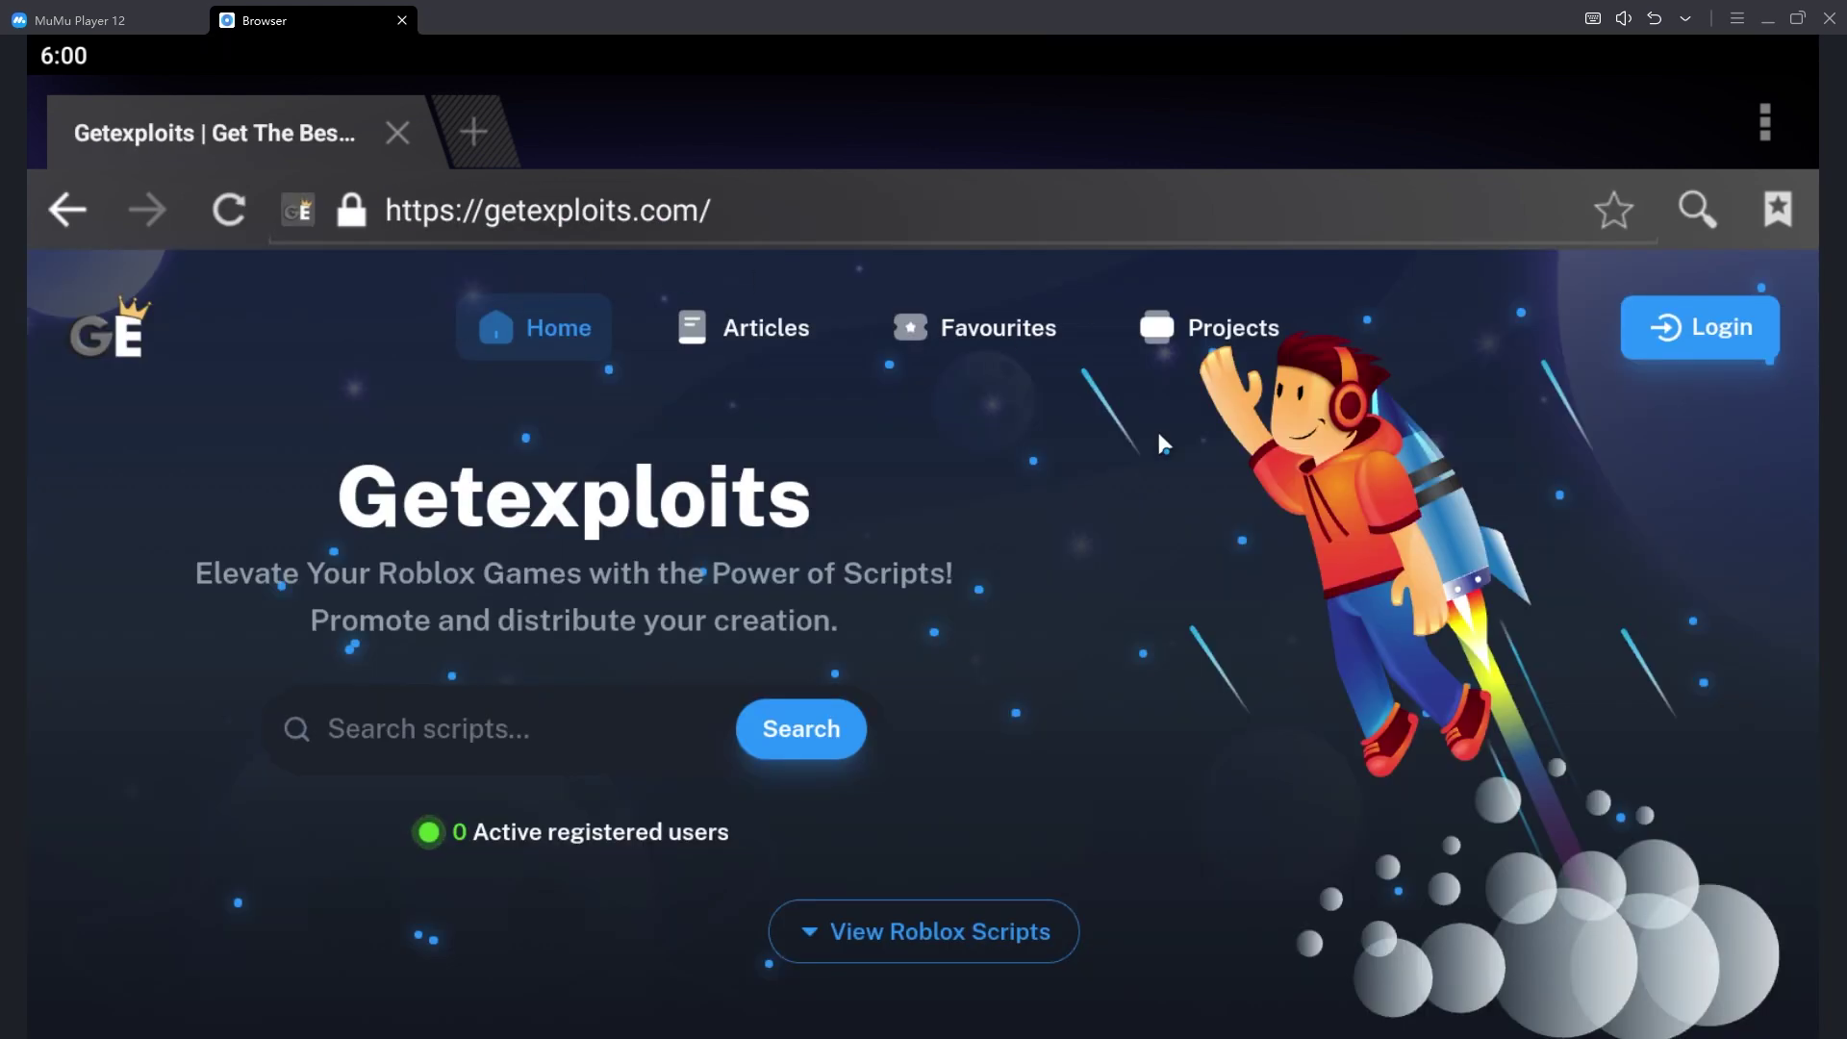
Log in to Getexploits and open the LDS Hub | Free To Use script page
left_click(1700, 327)
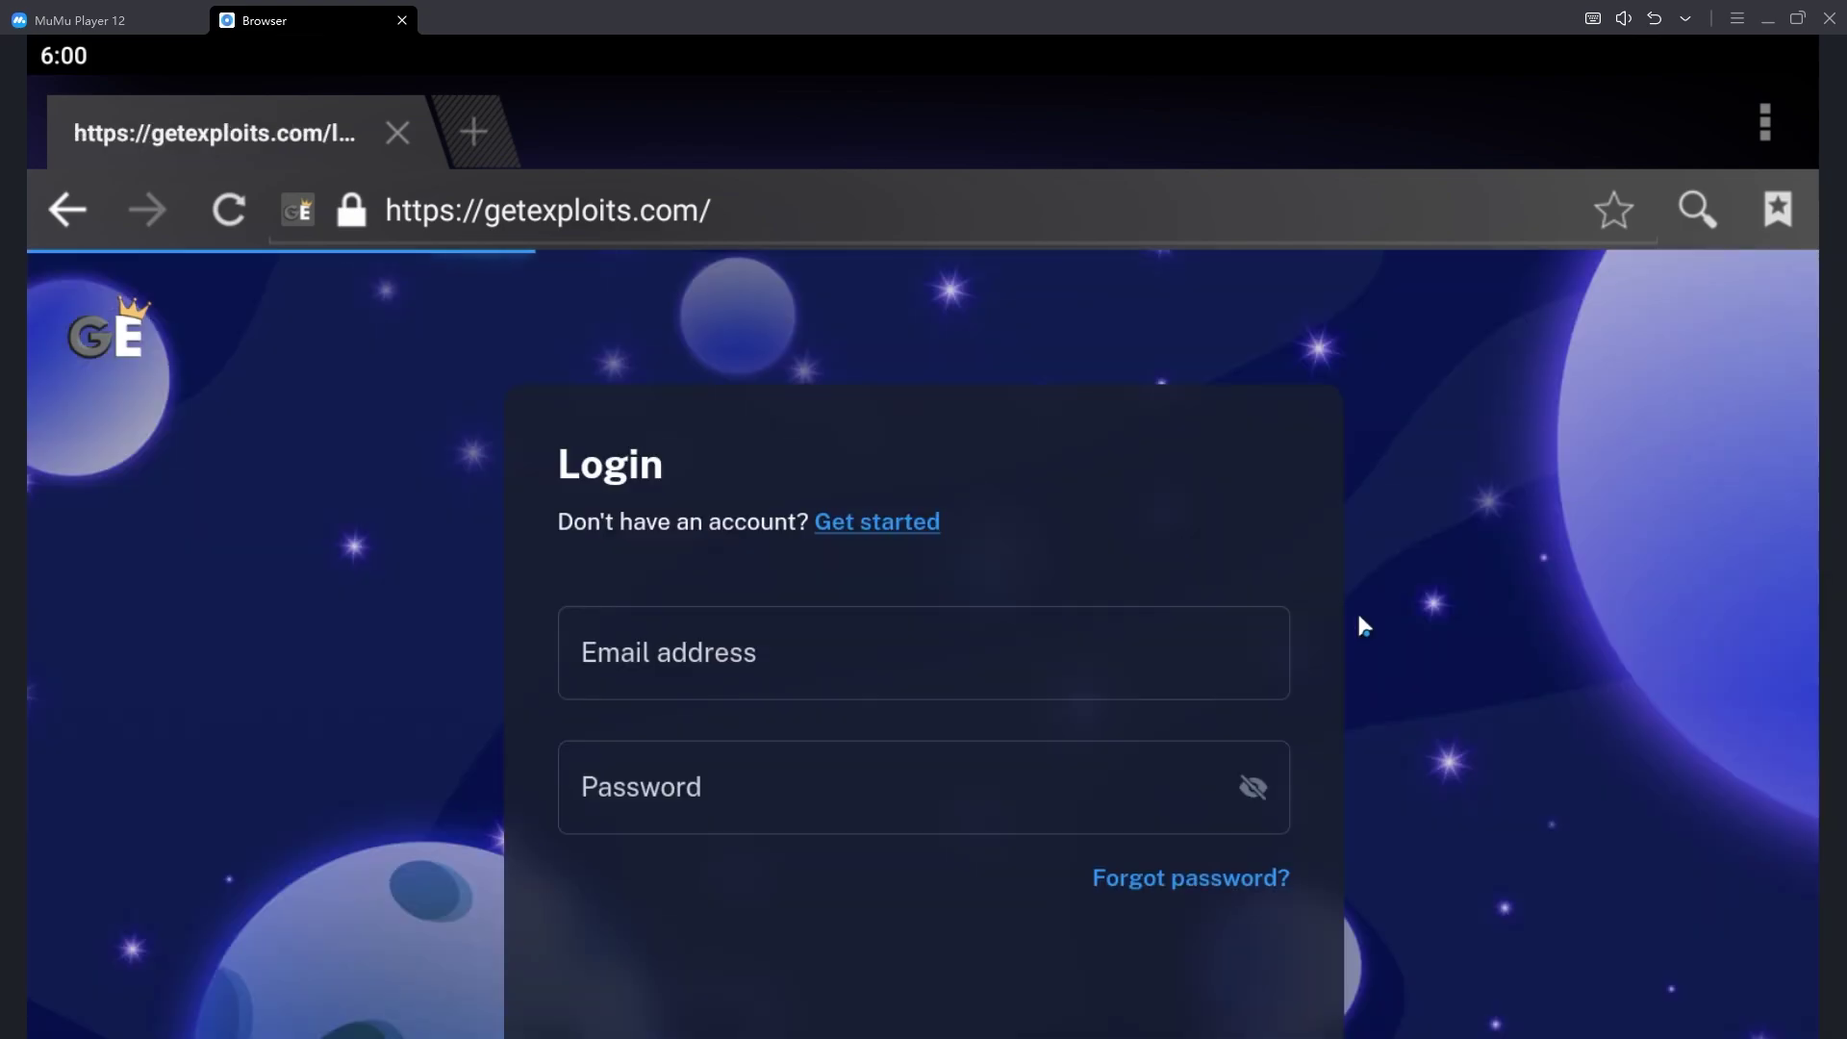
scroll(1251, 544, "down", 2)
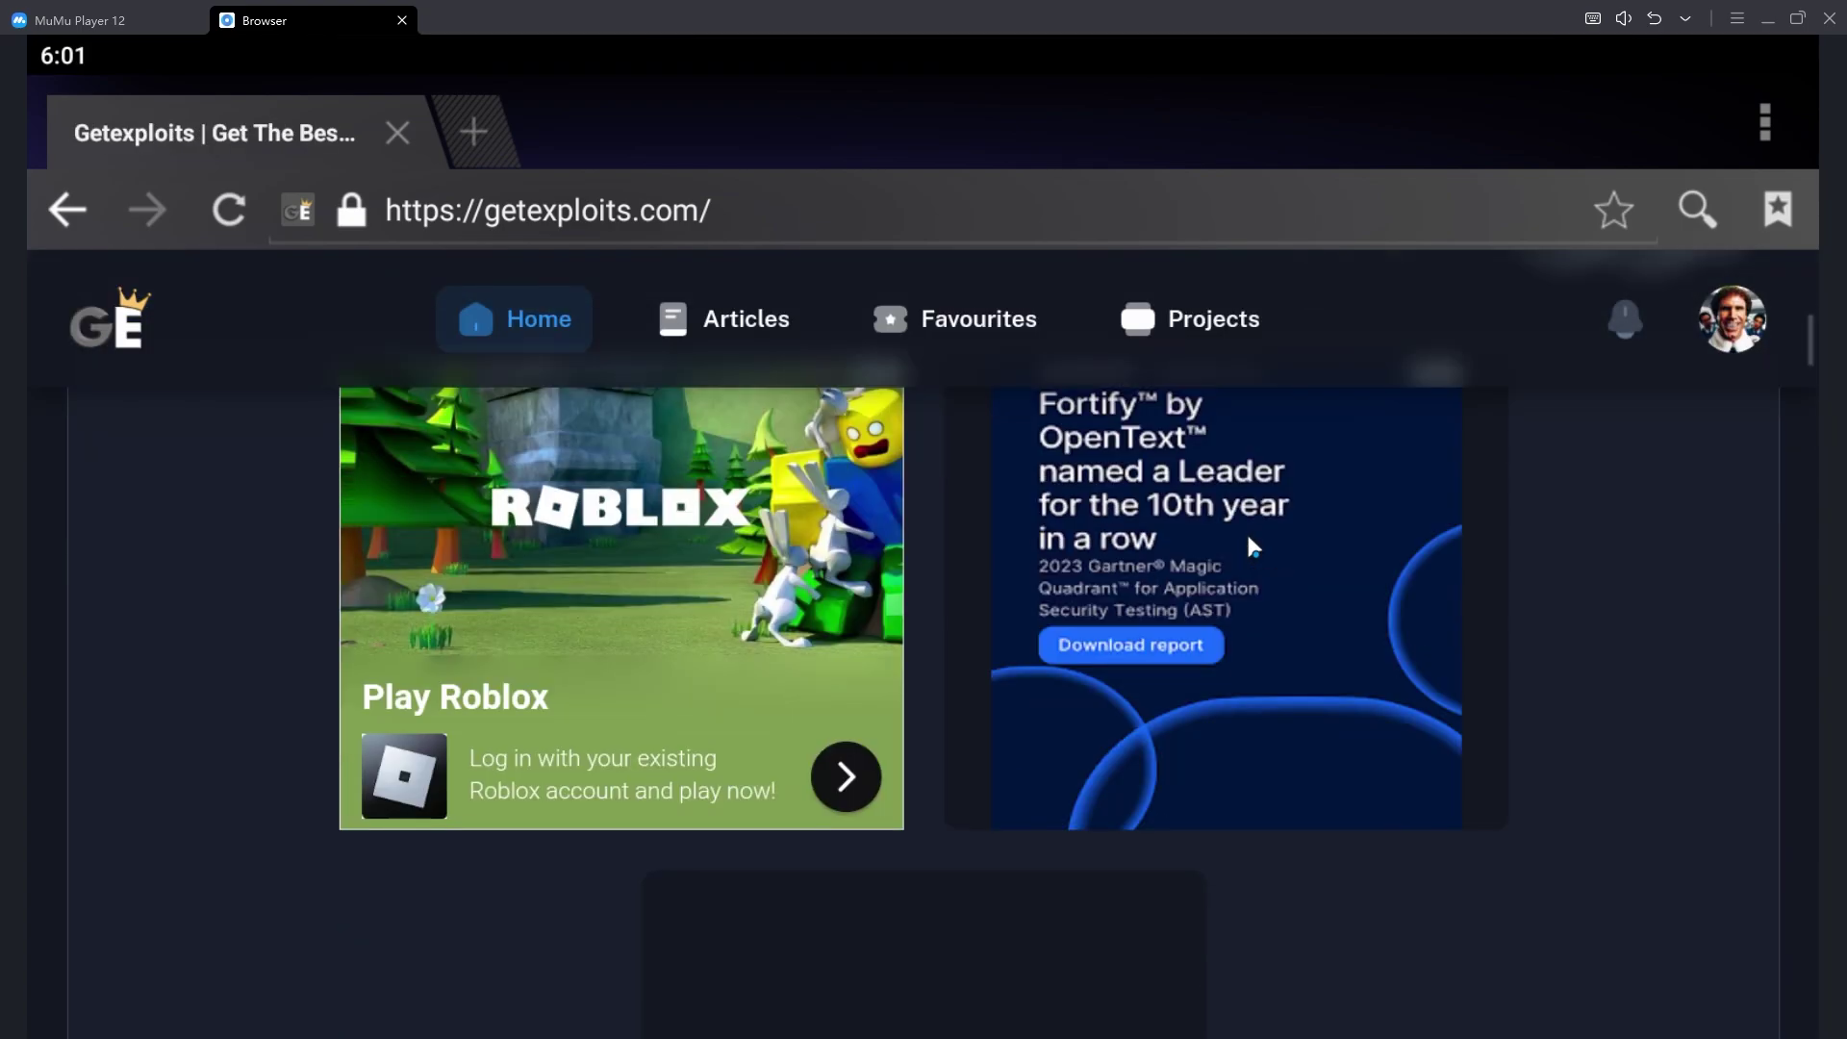
scroll(1106, 541, "down", 10)
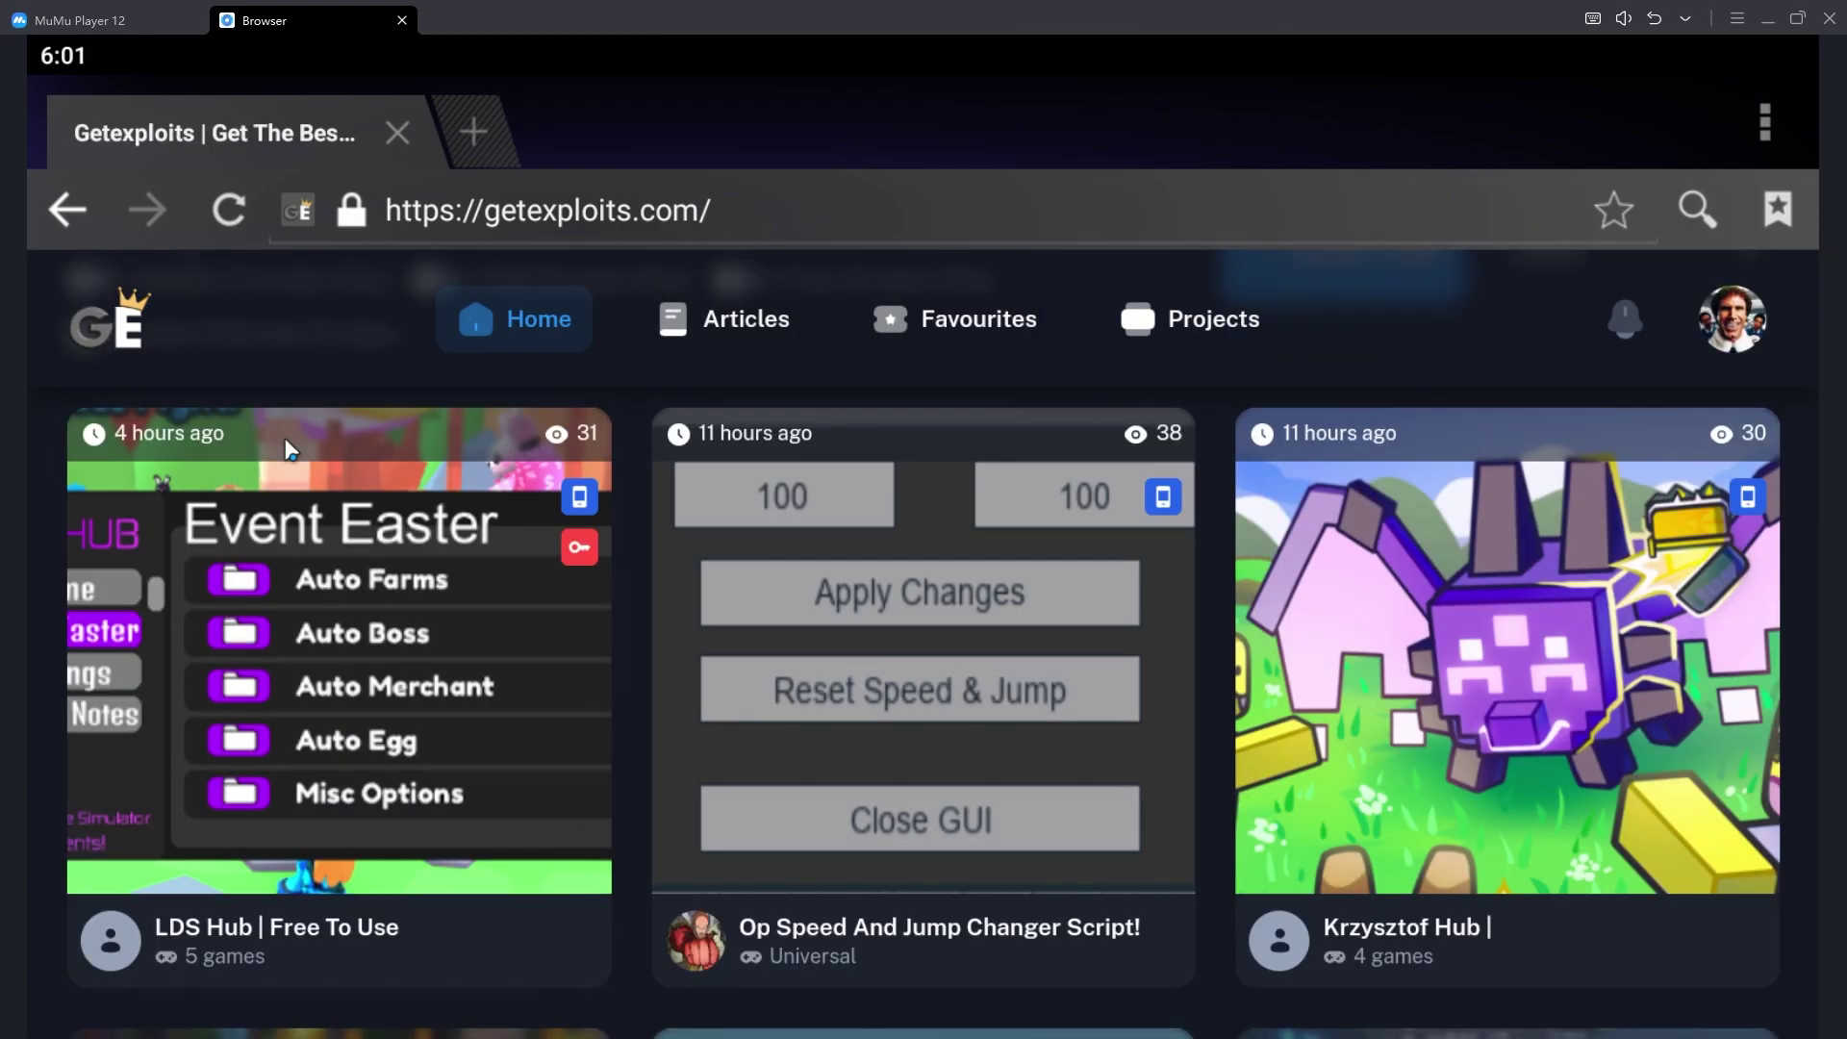
scroll(361, 445, "down", 1)
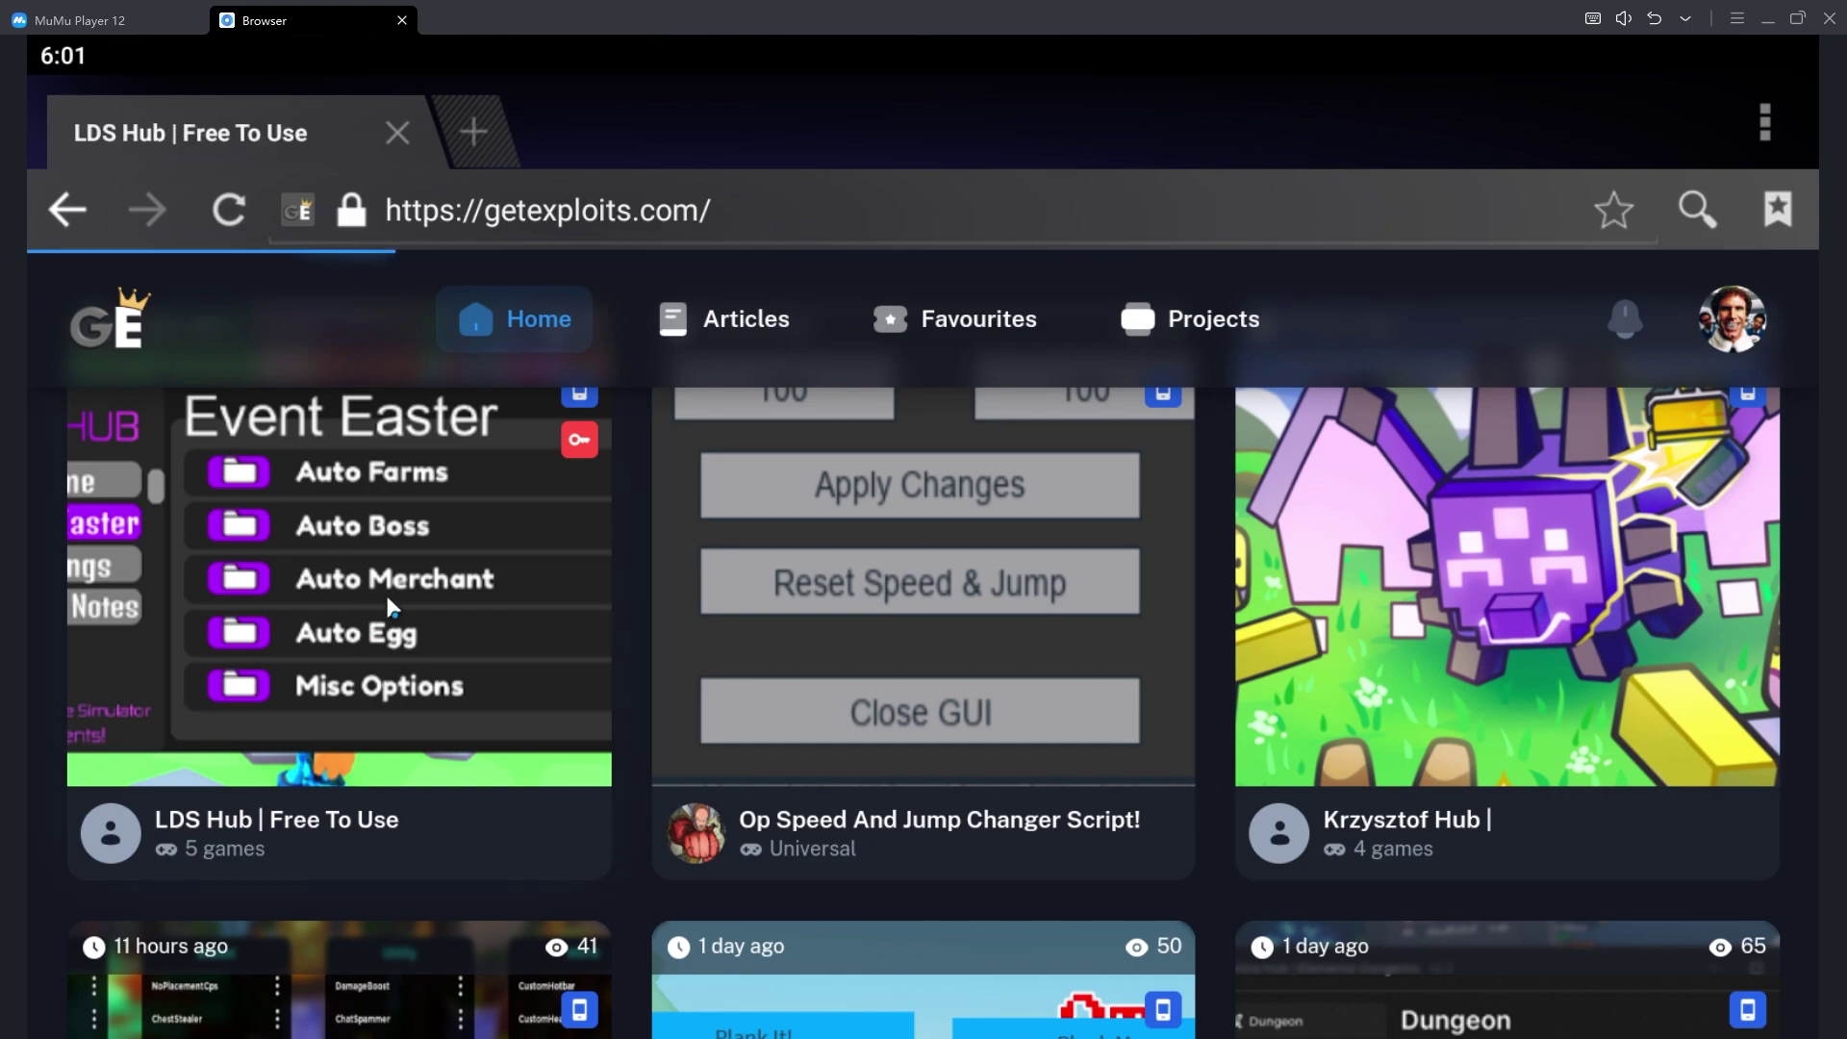
left_click(361, 623)
Download the script file 642955977867677696.txt, confirm it completed, and close the browser
scroll(1273, 564, "down", 1)
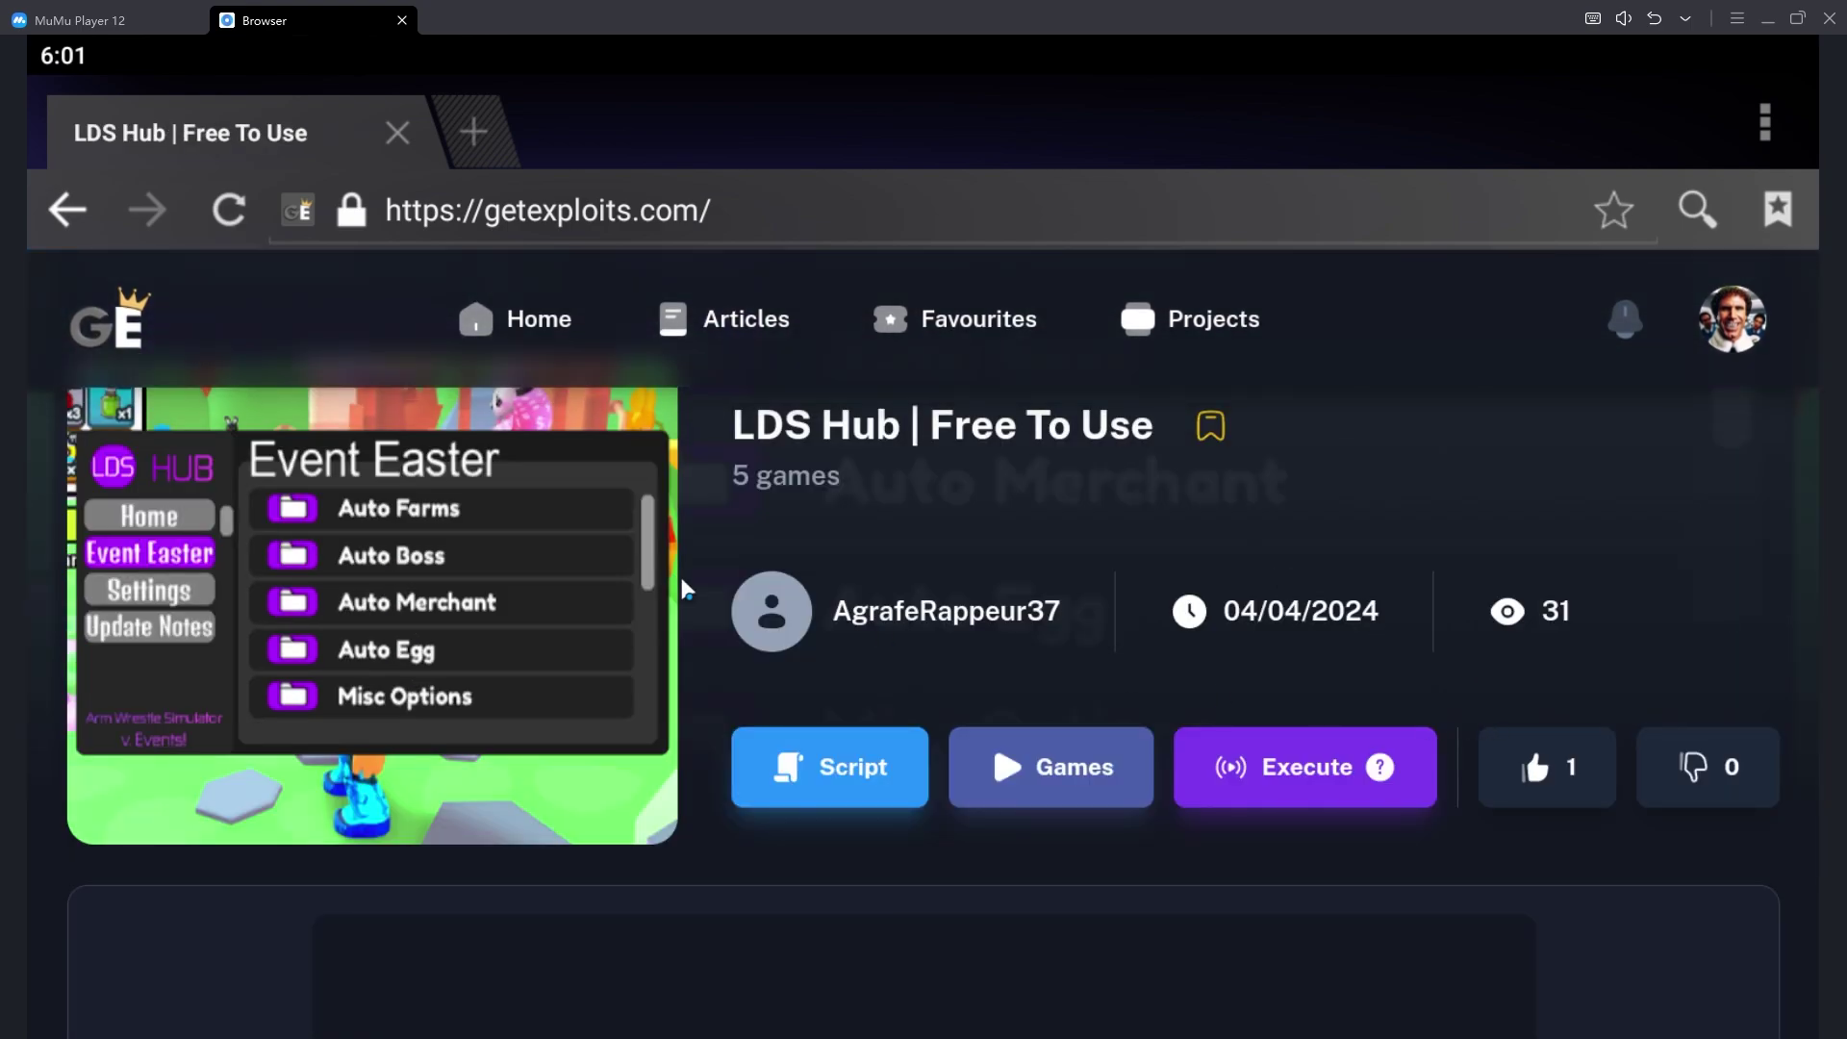
left_click(1379, 770)
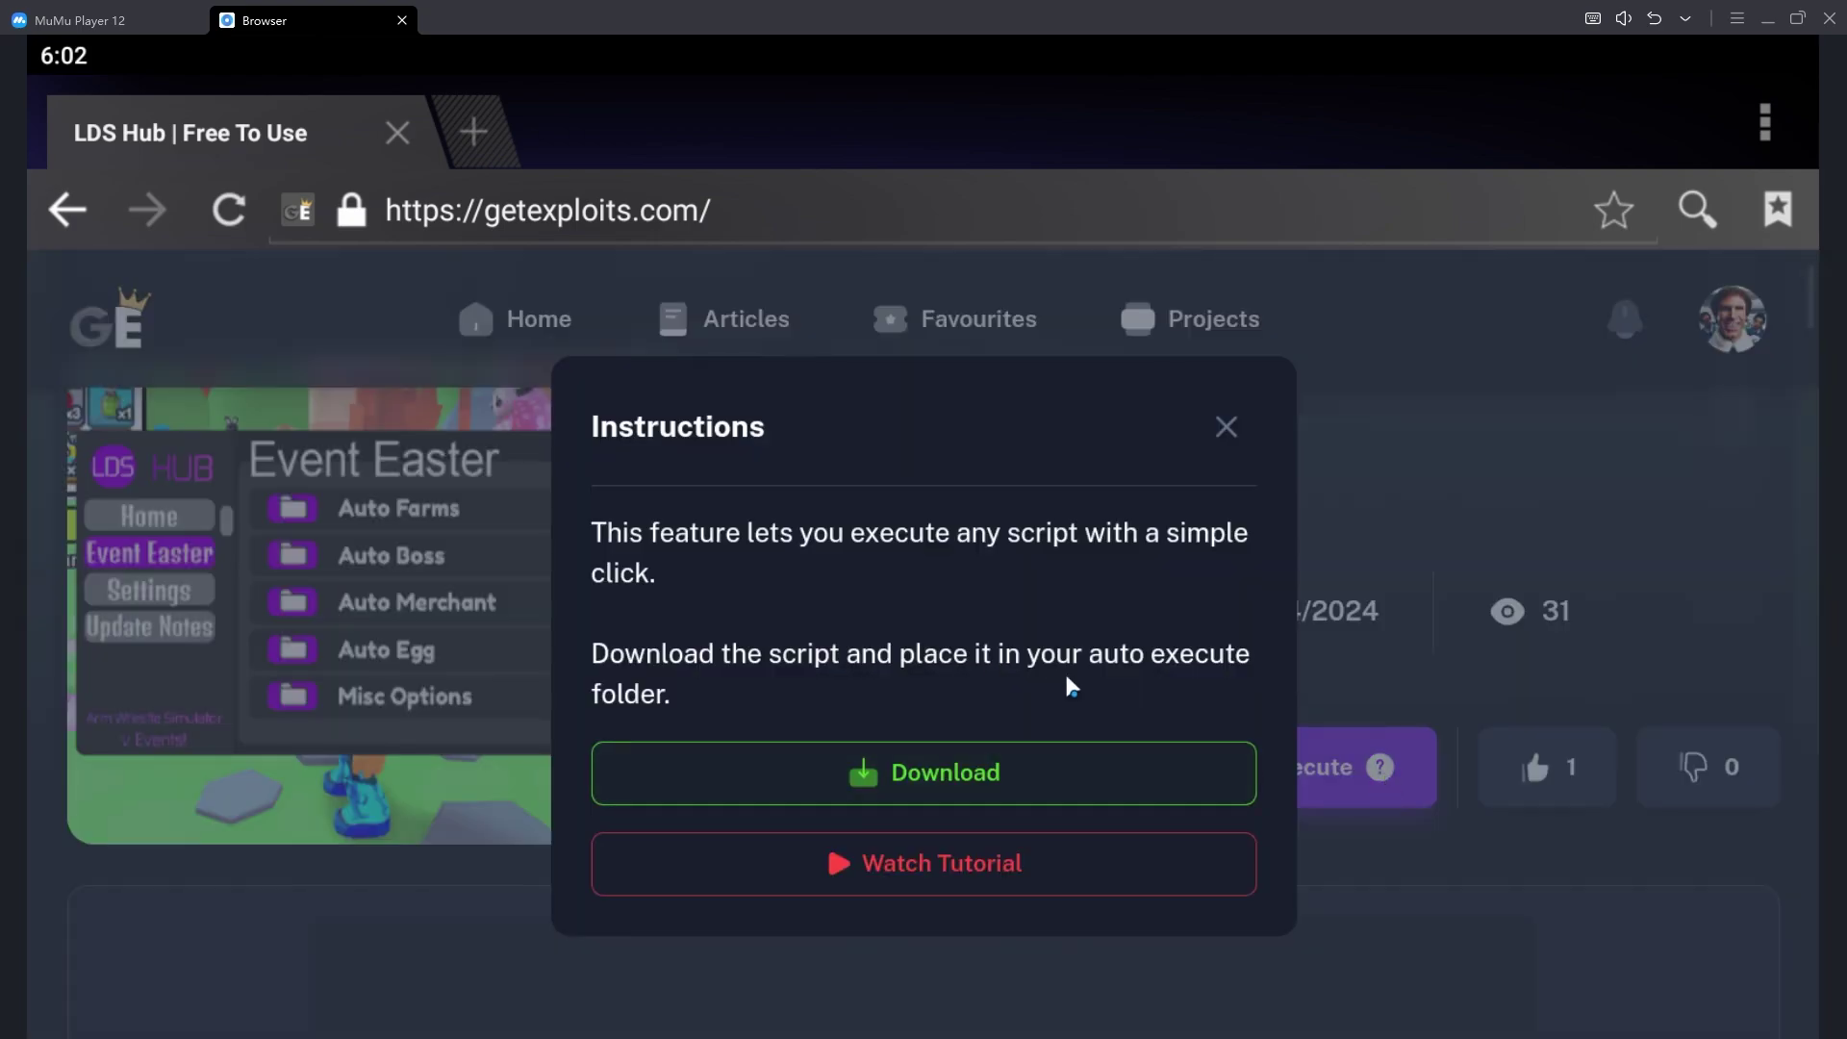
left_click(922, 781)
left_click_drag(88, 69, 100, 251)
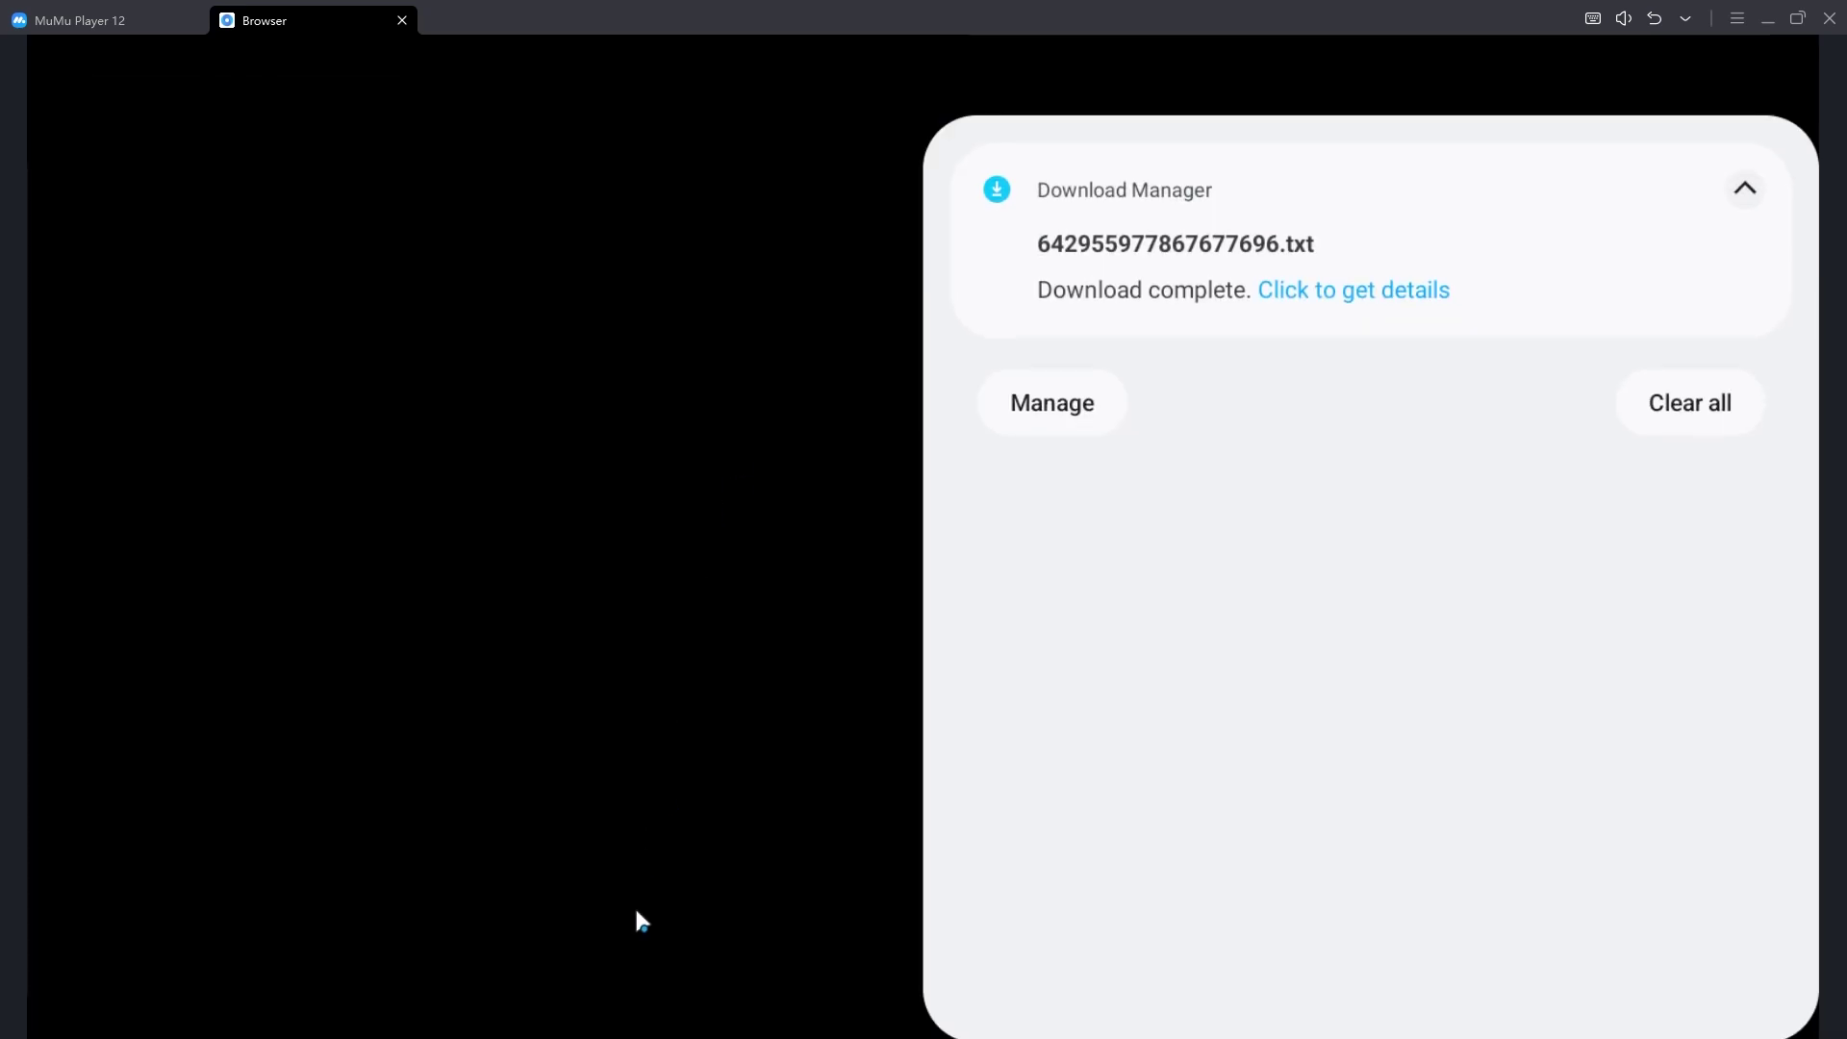
left_click_drag(633, 904, 728, 200)
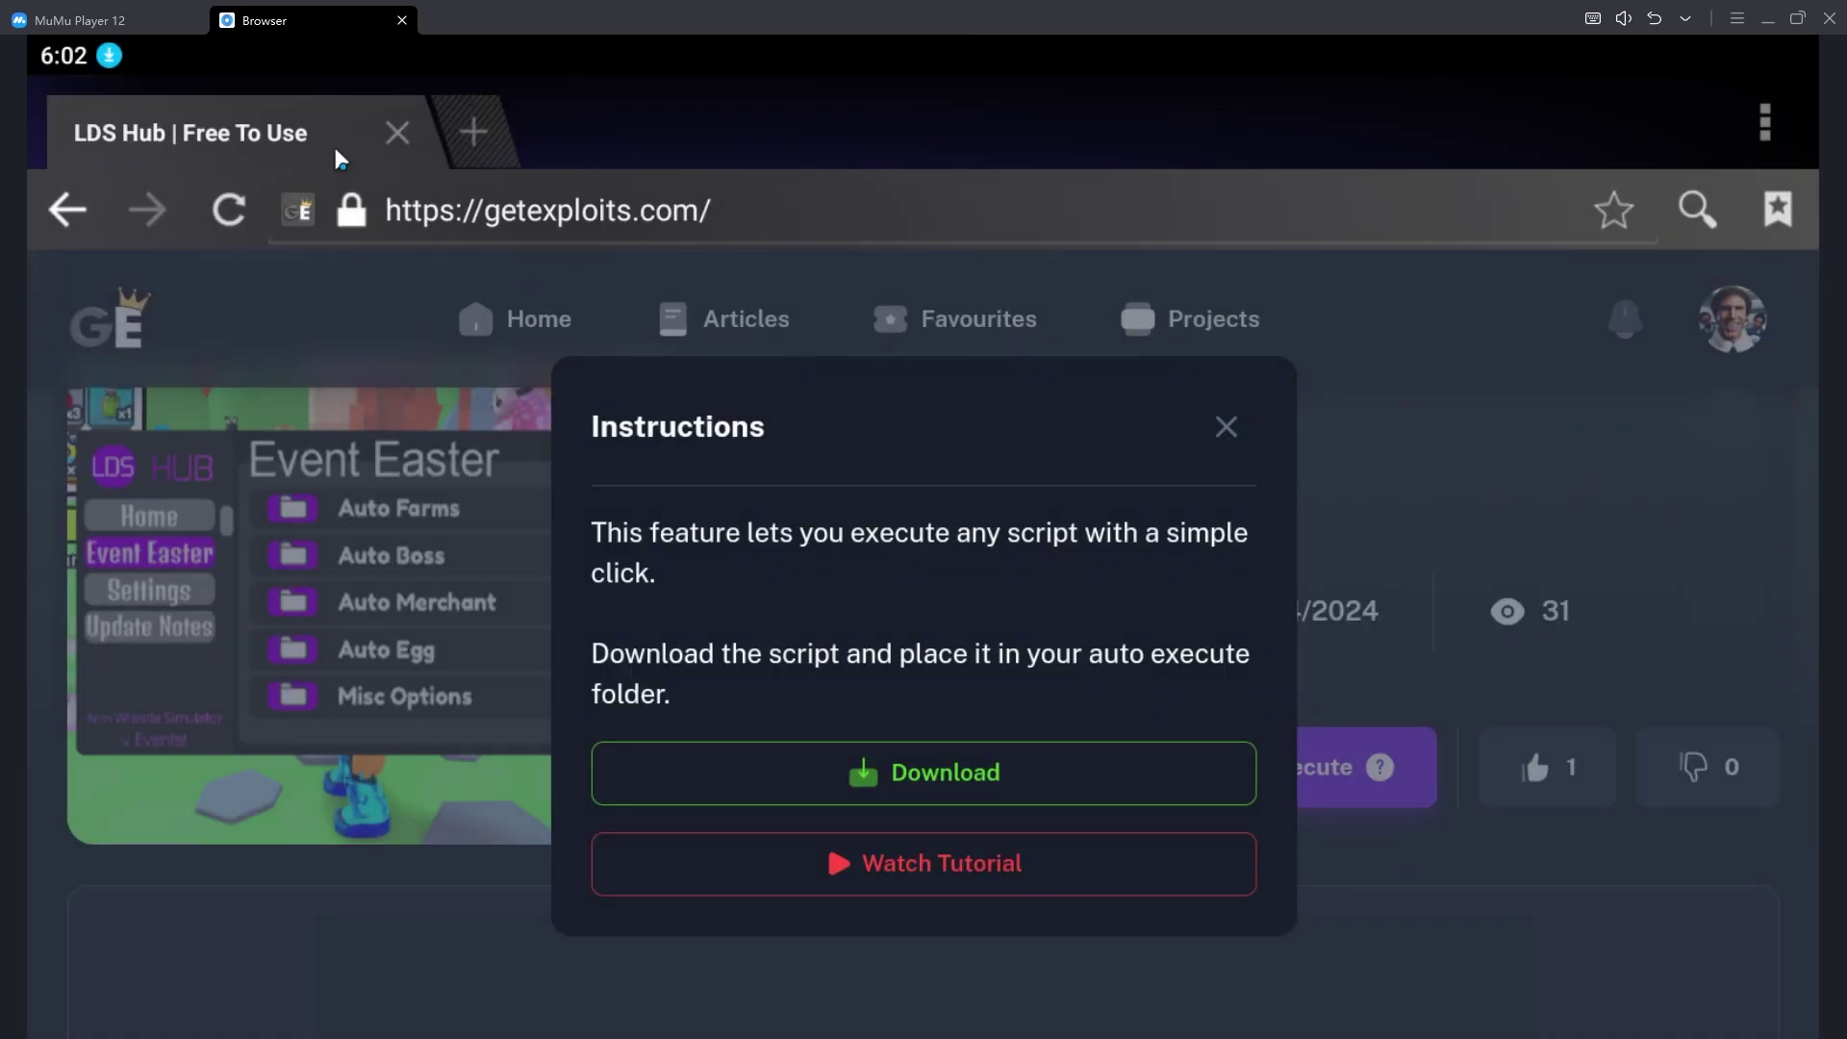
left_click(402, 21)
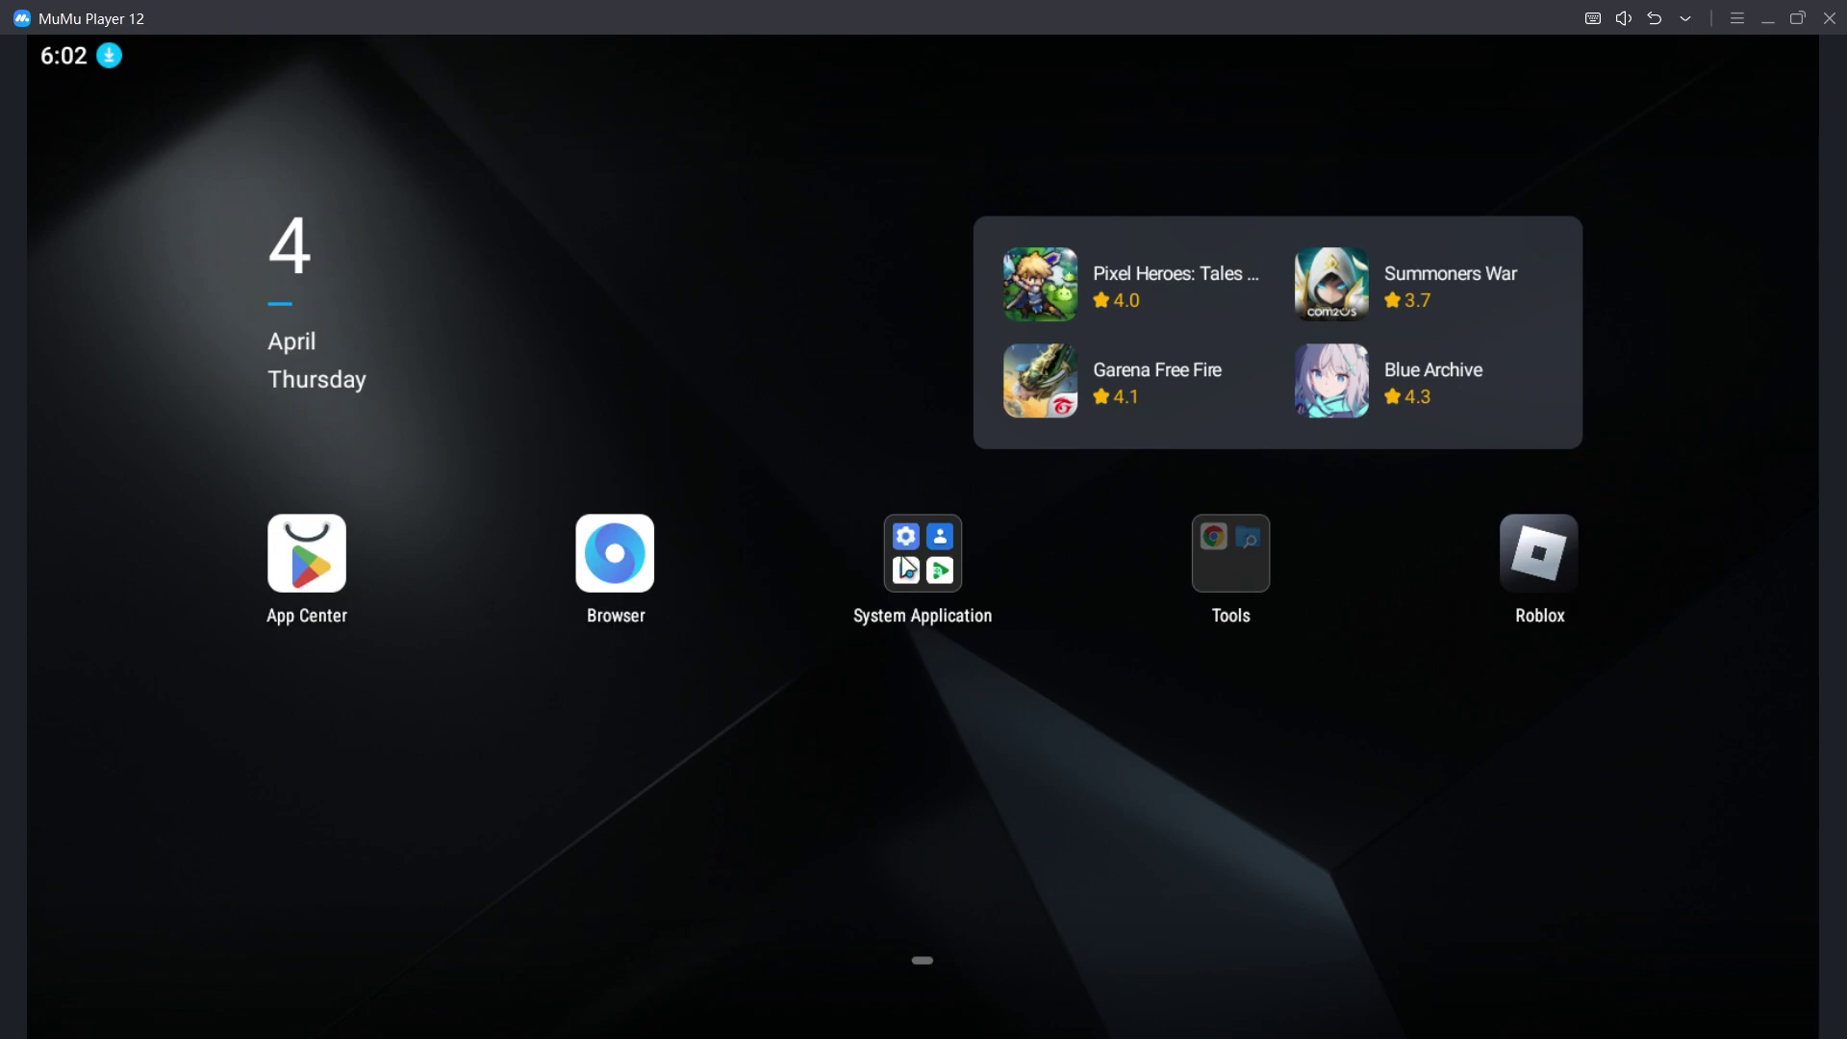
Open the Downloads folder in the Files app from System Application
left_click(935, 570)
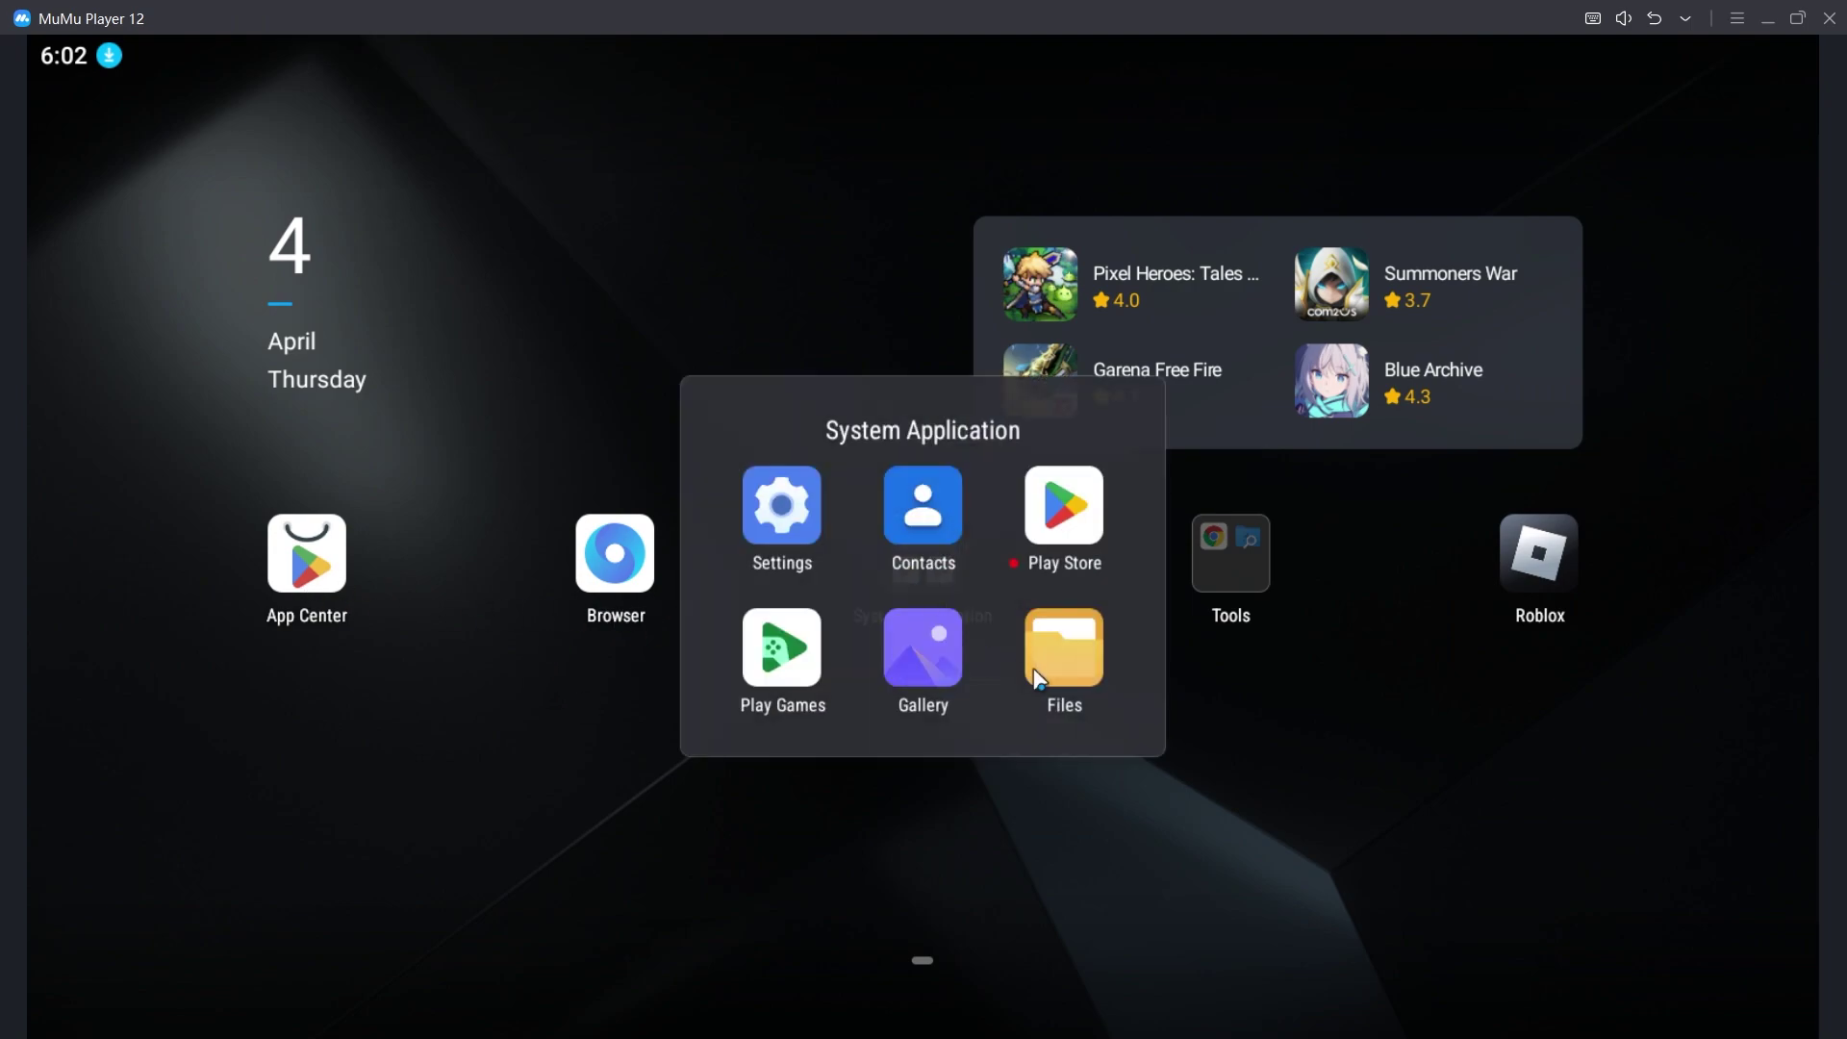
left_click(1063, 681)
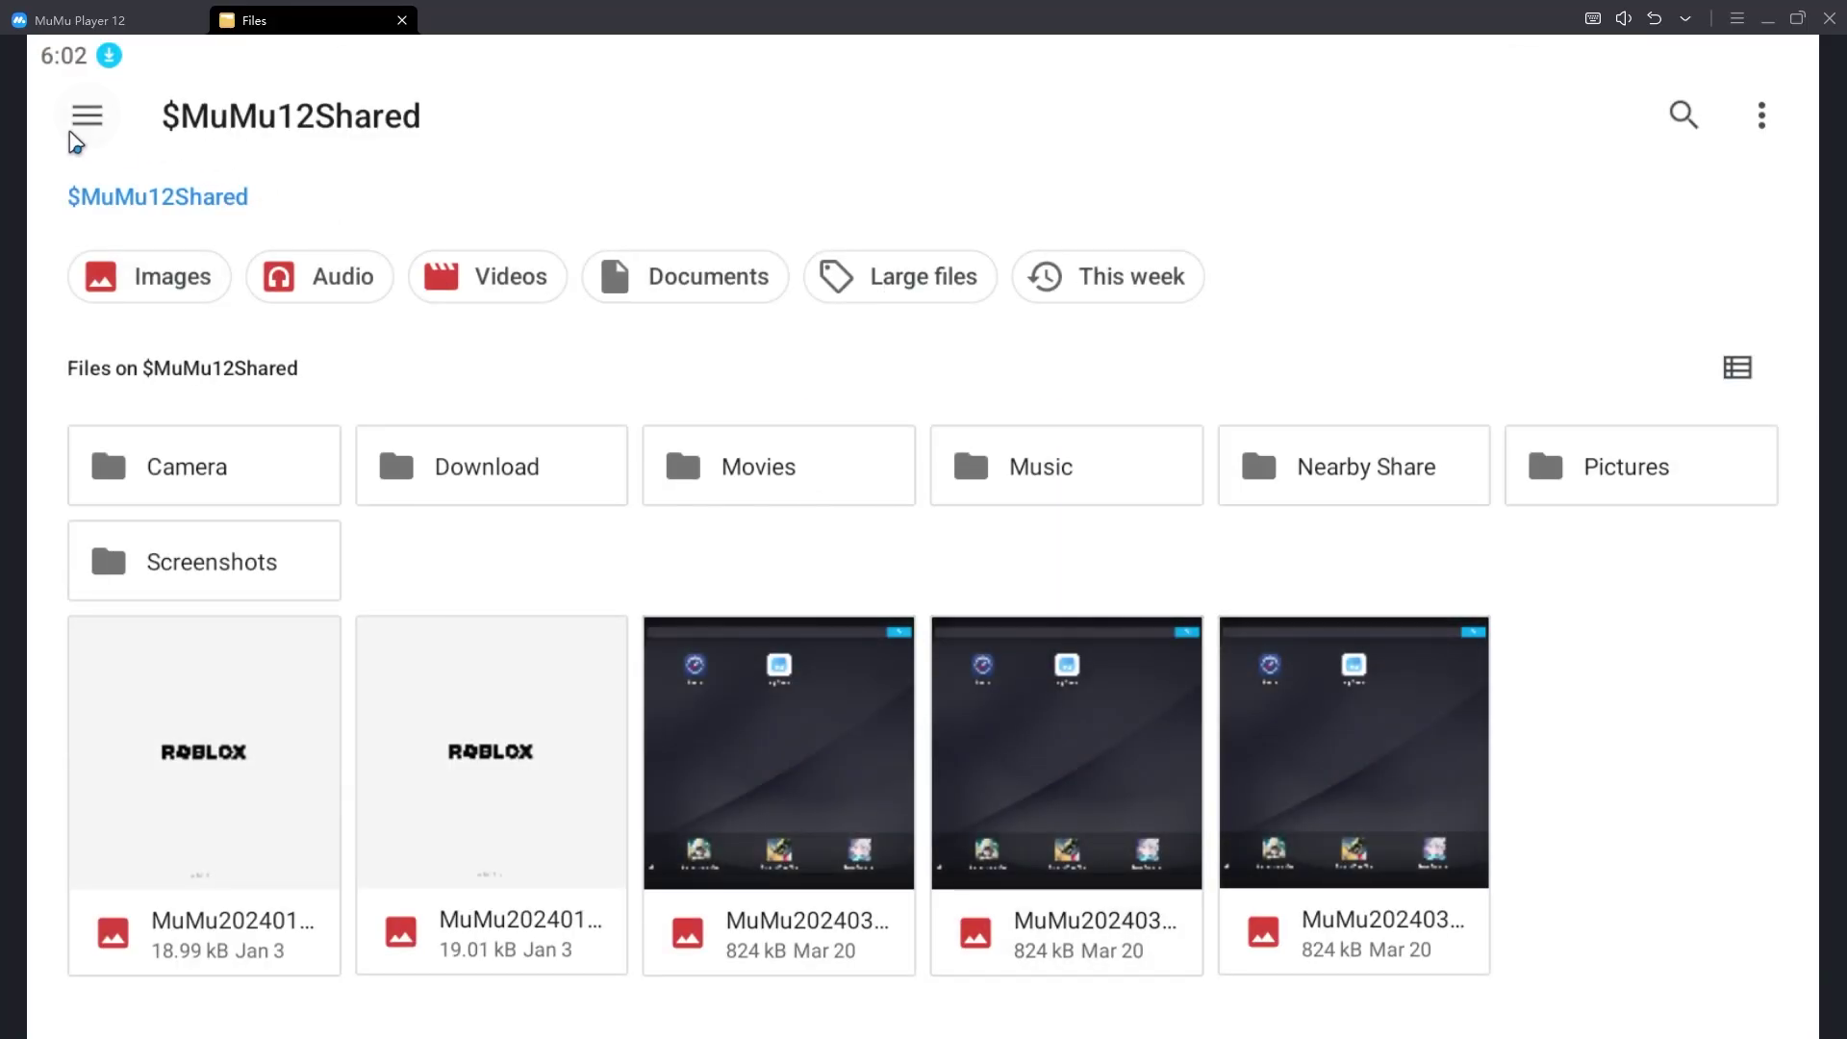
left_click(99, 128)
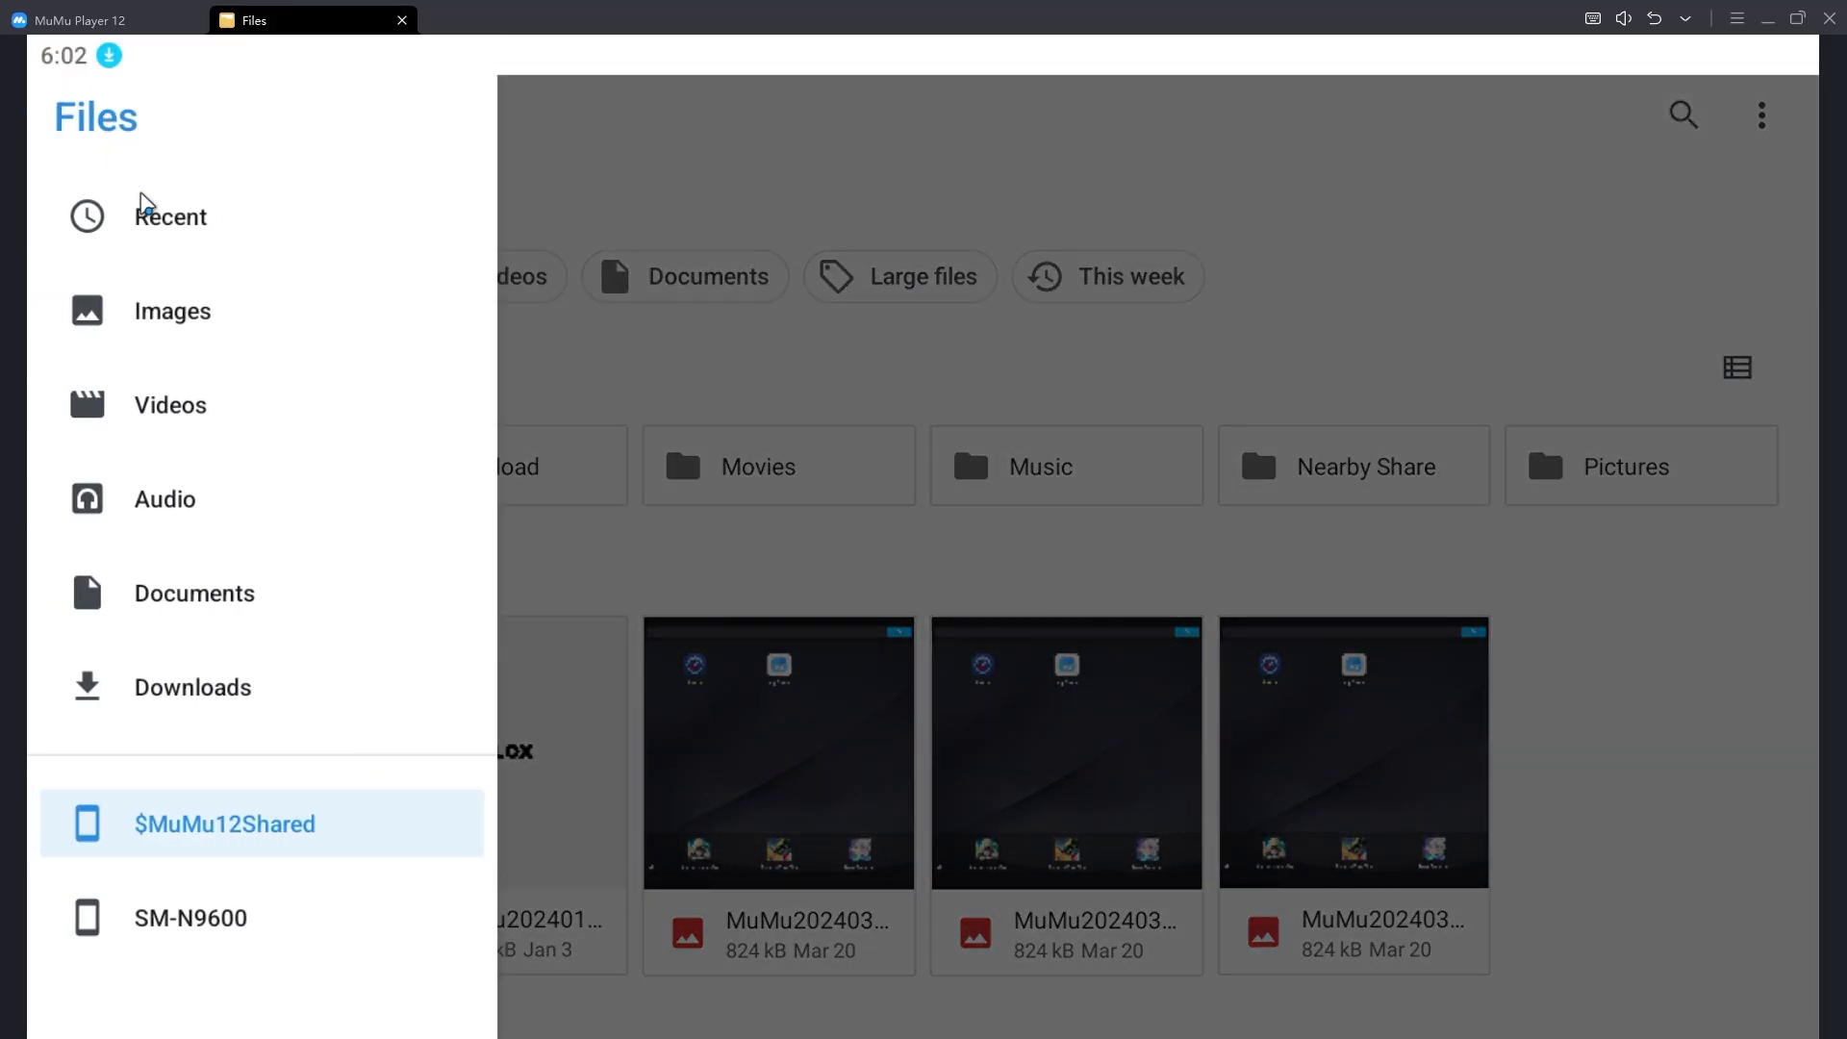
left_click(207, 688)
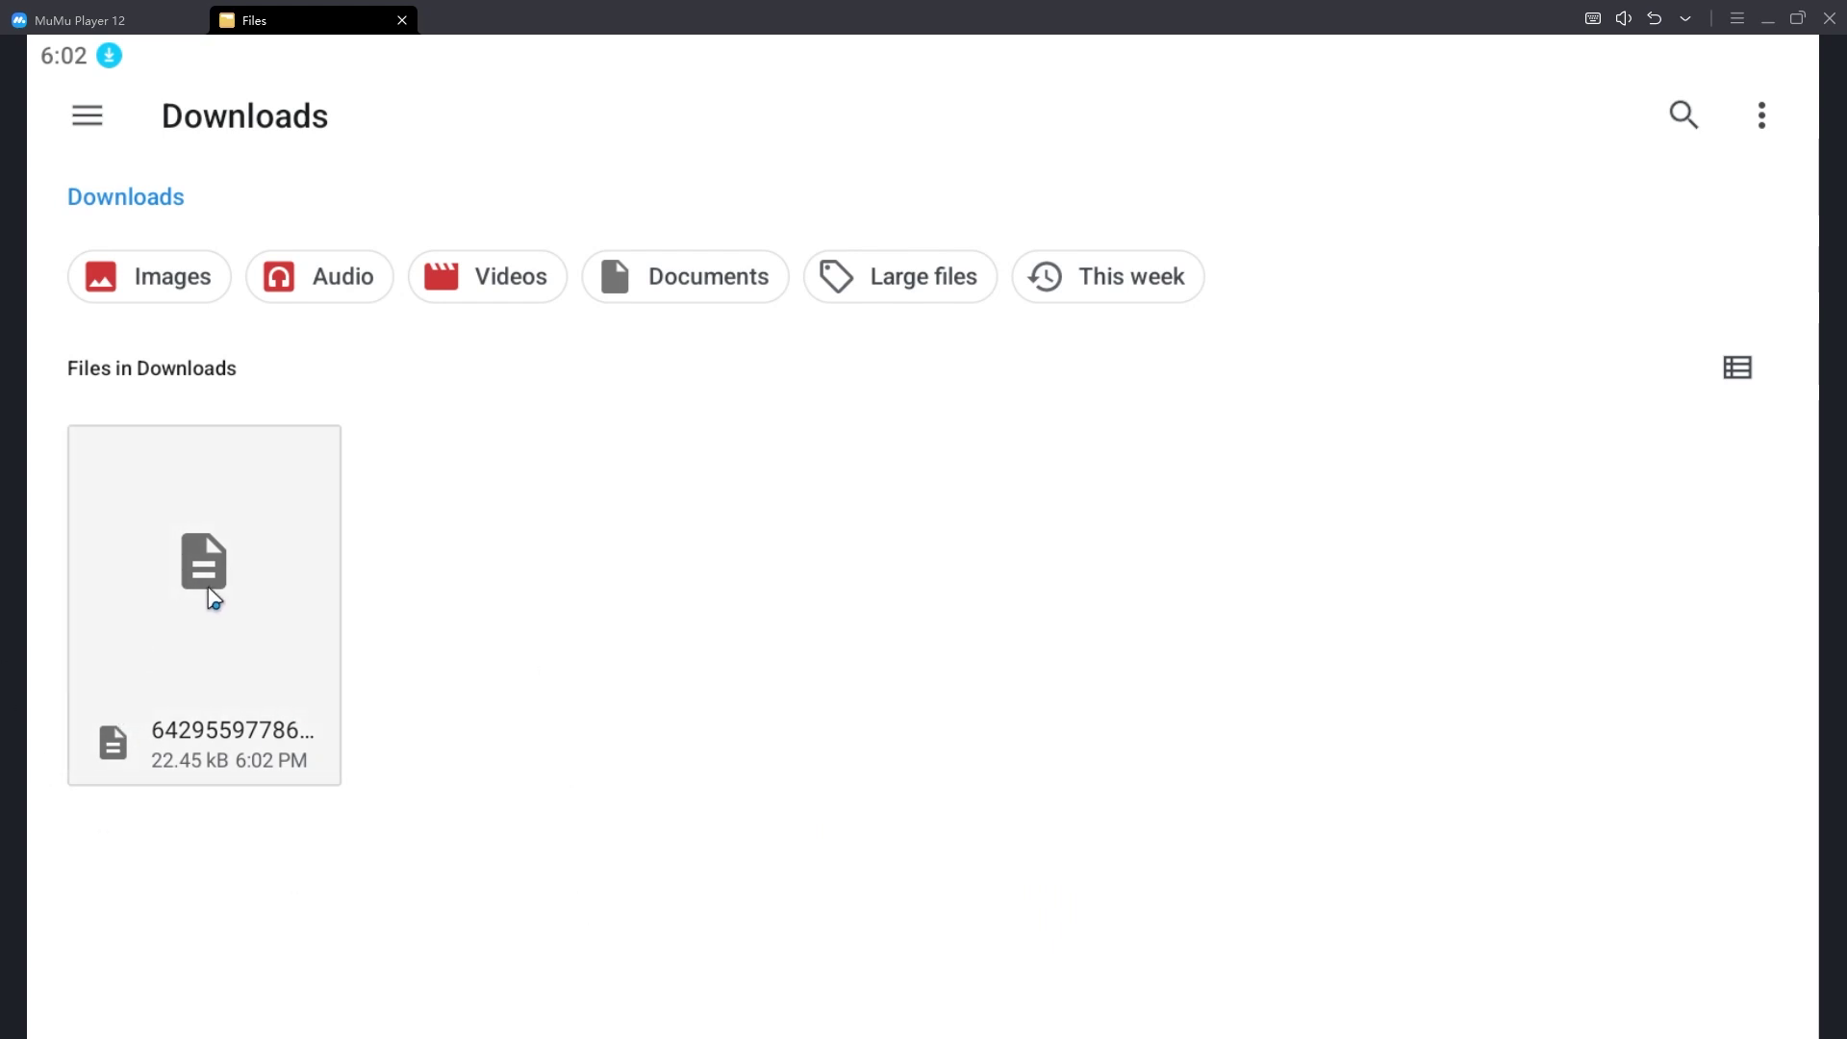
Copy the downloaded script file to the clipboard from its context menu
left_click_drag(255, 598, 252, 597)
left_click(215, 627)
right_click(215, 626)
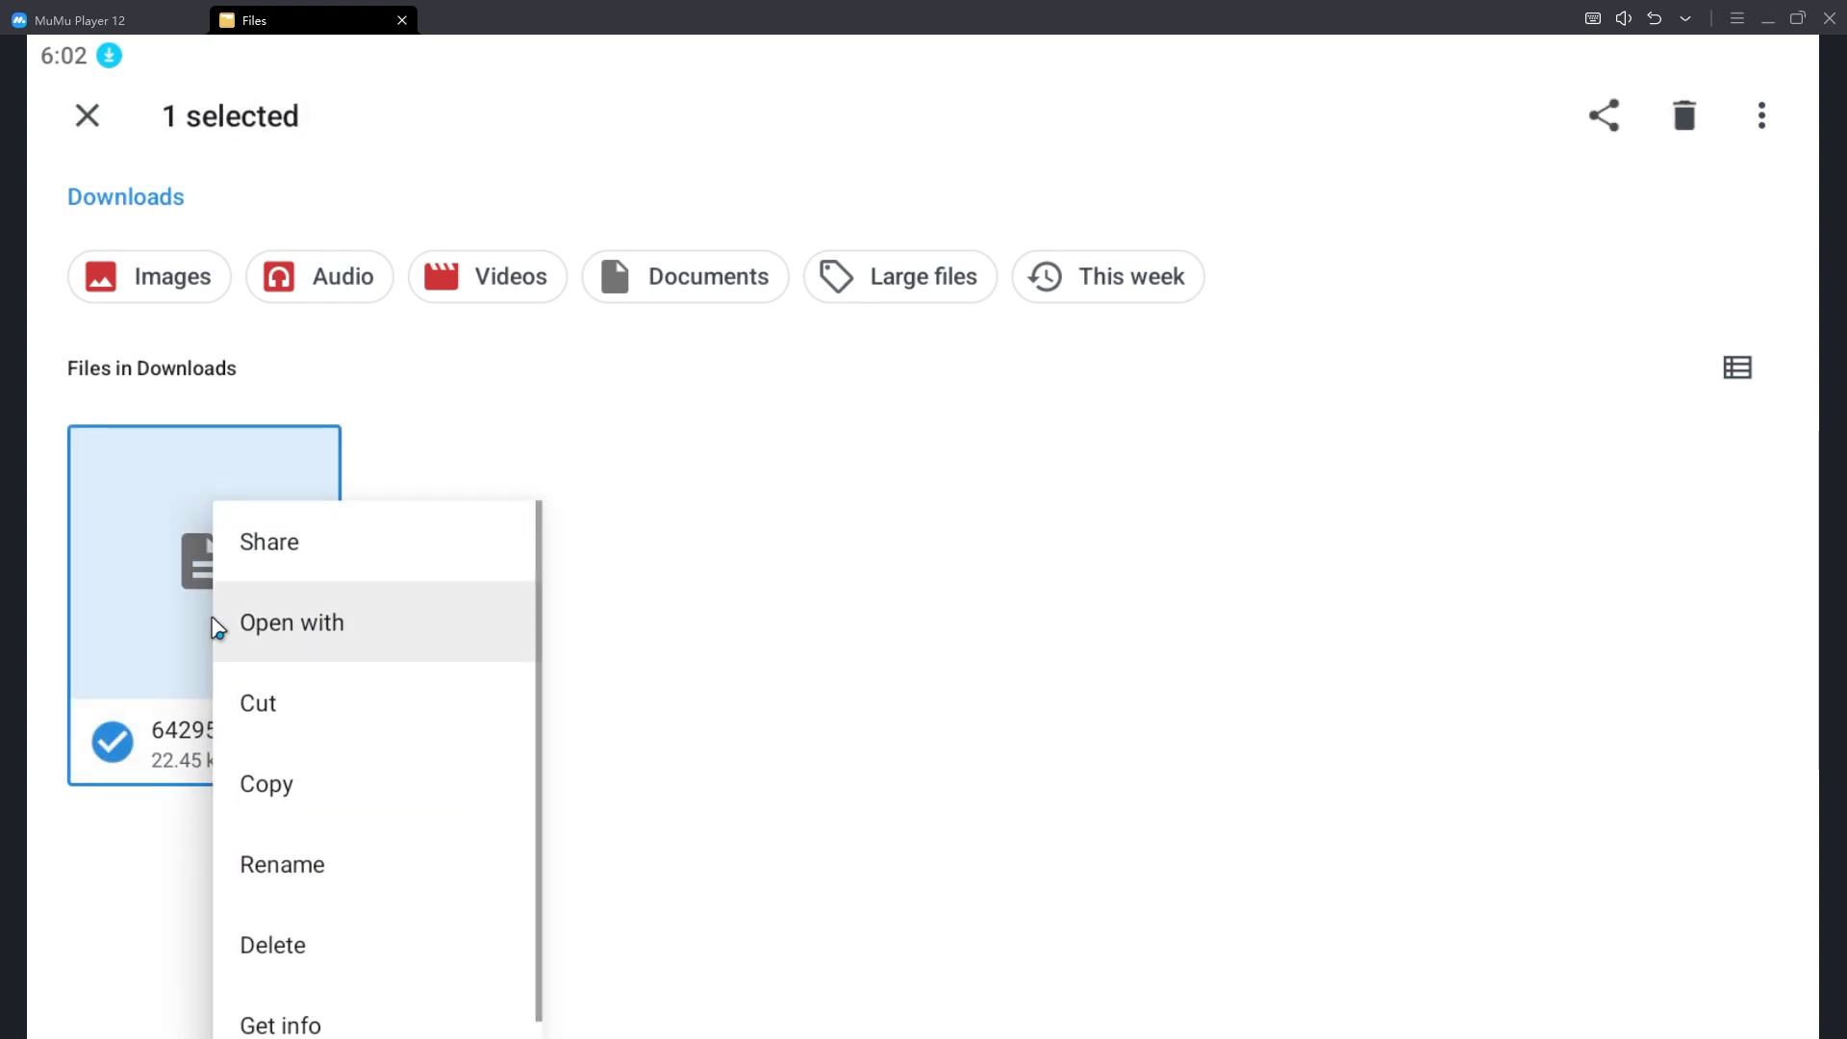
left_click(100, 620)
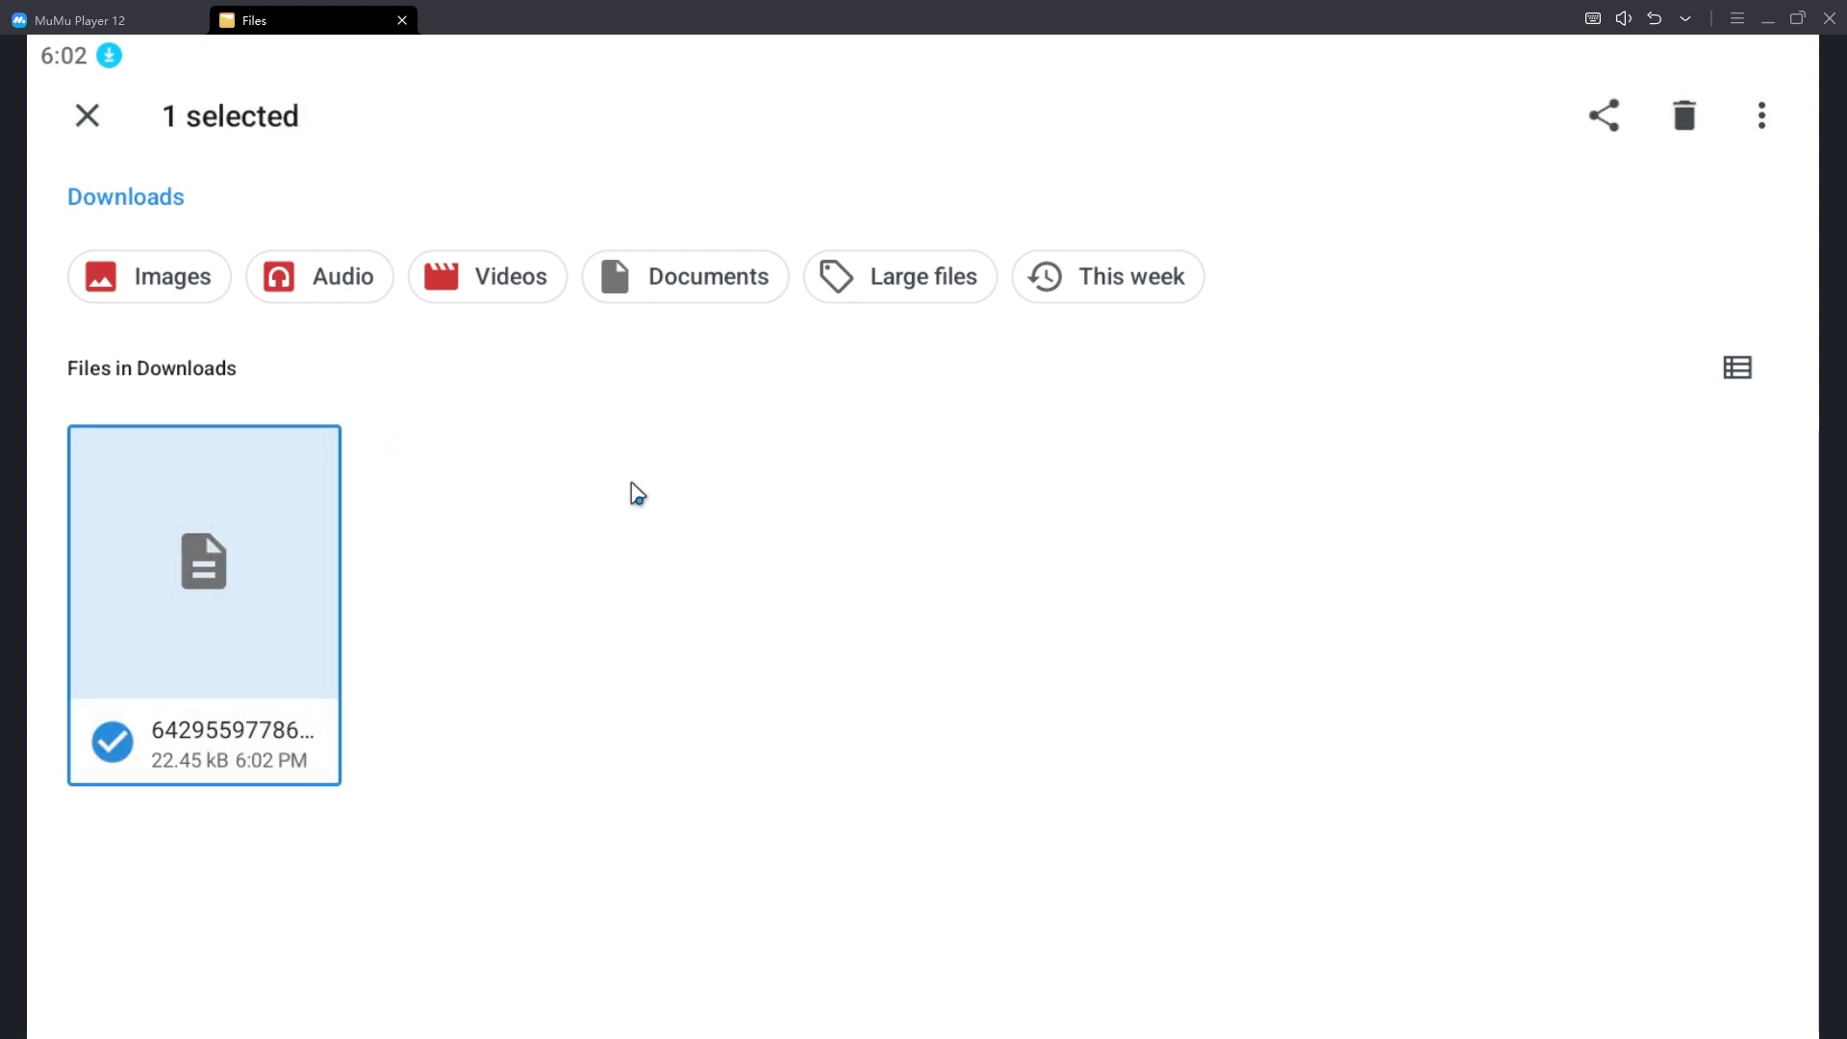
right_click(280, 564)
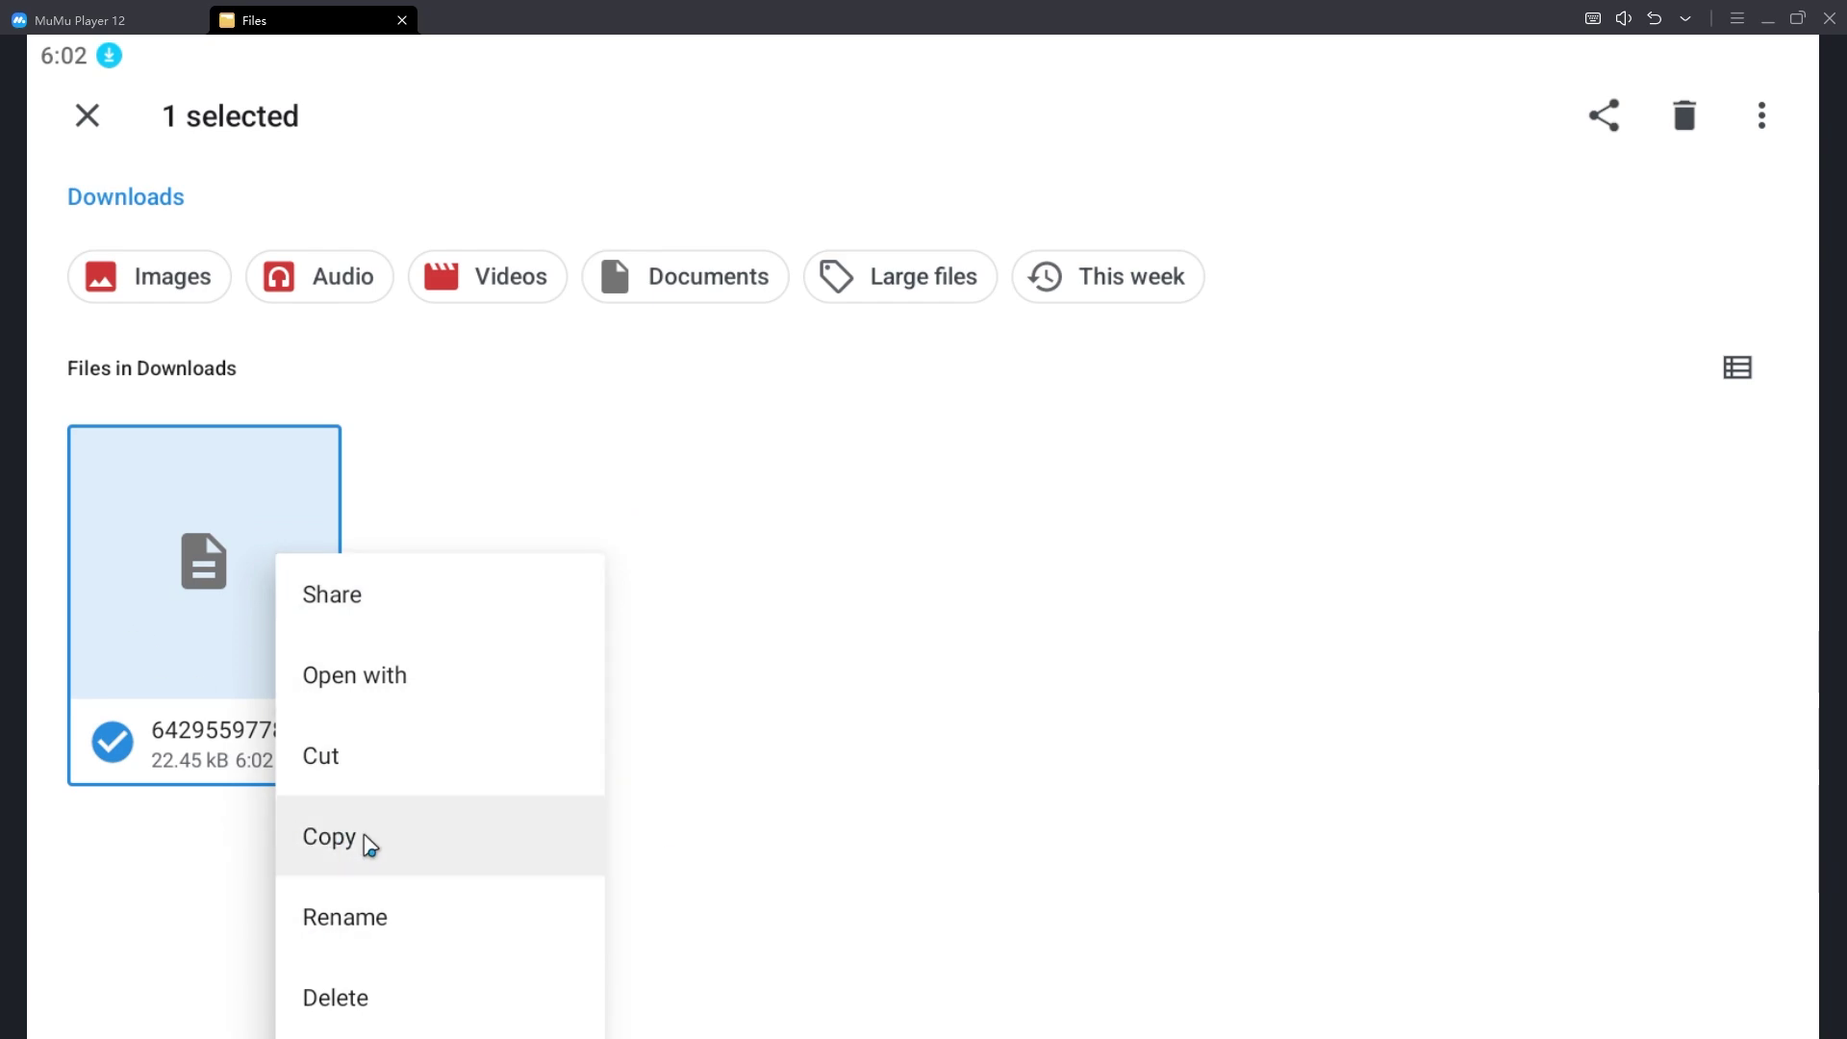
left_click(184, 635)
right_click(198, 598)
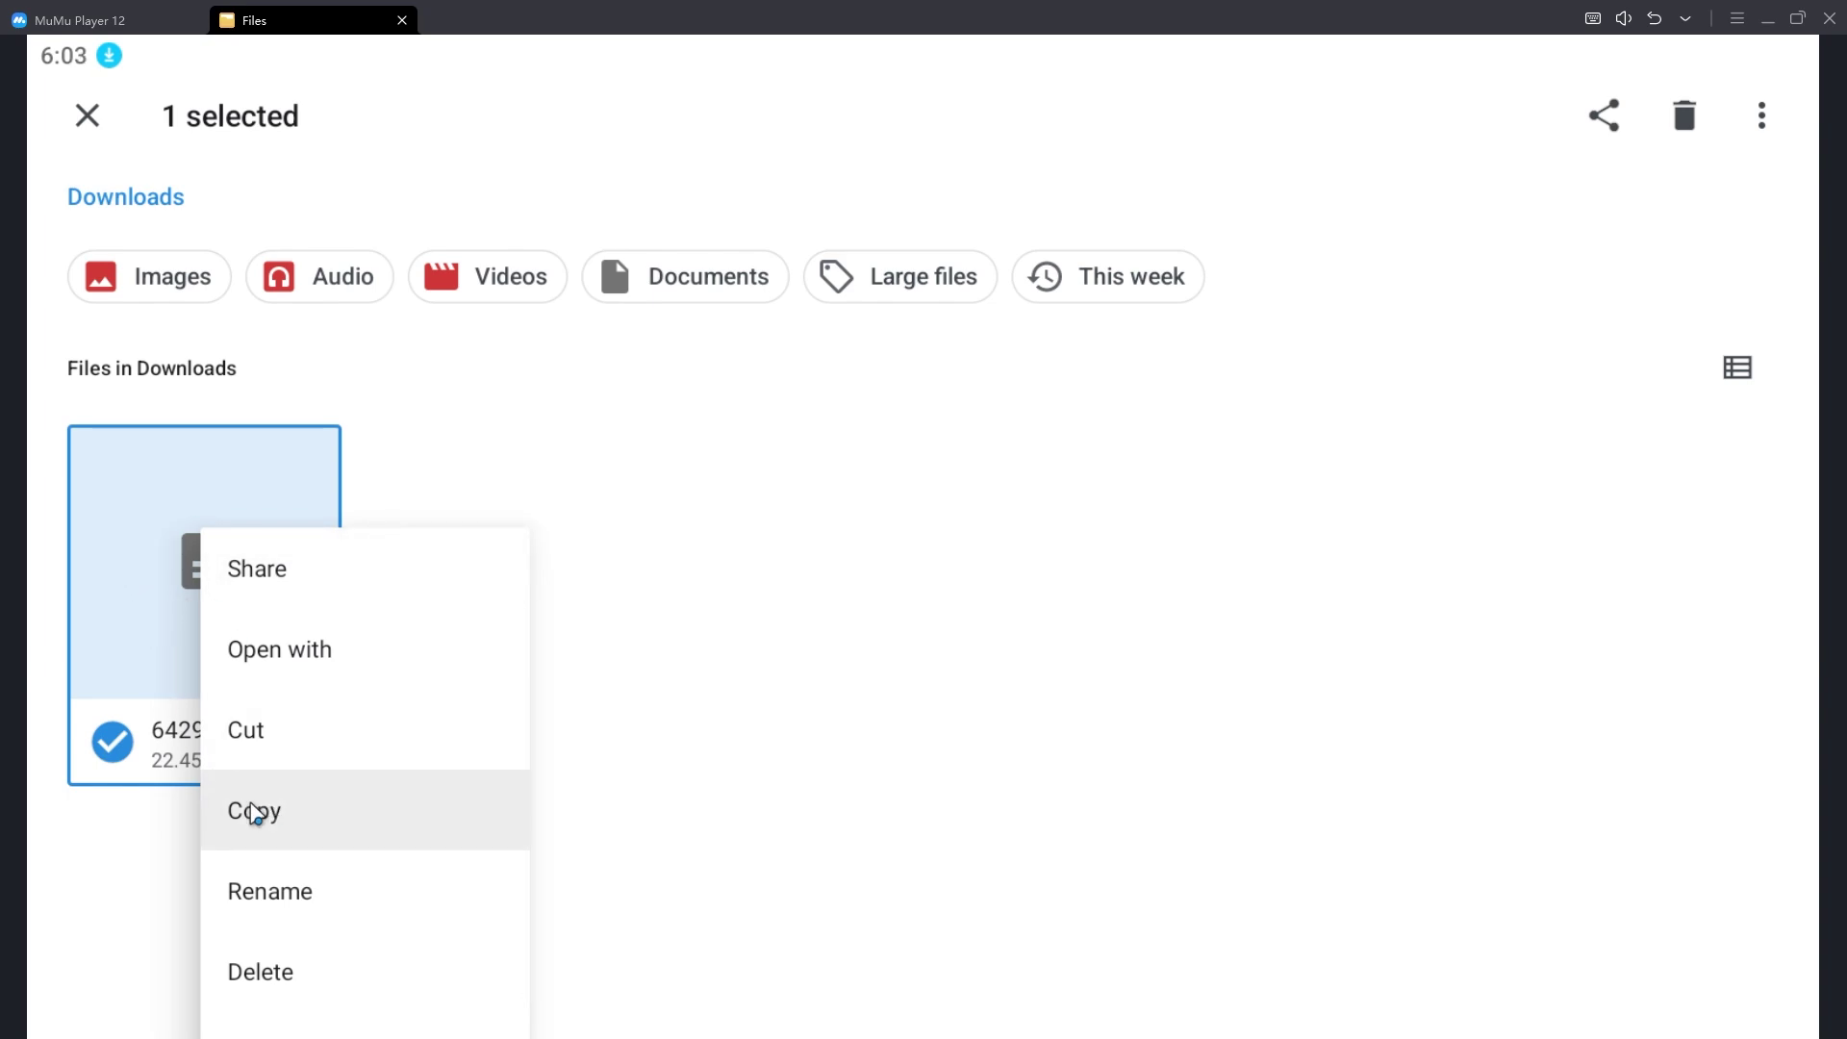
left_click(255, 814)
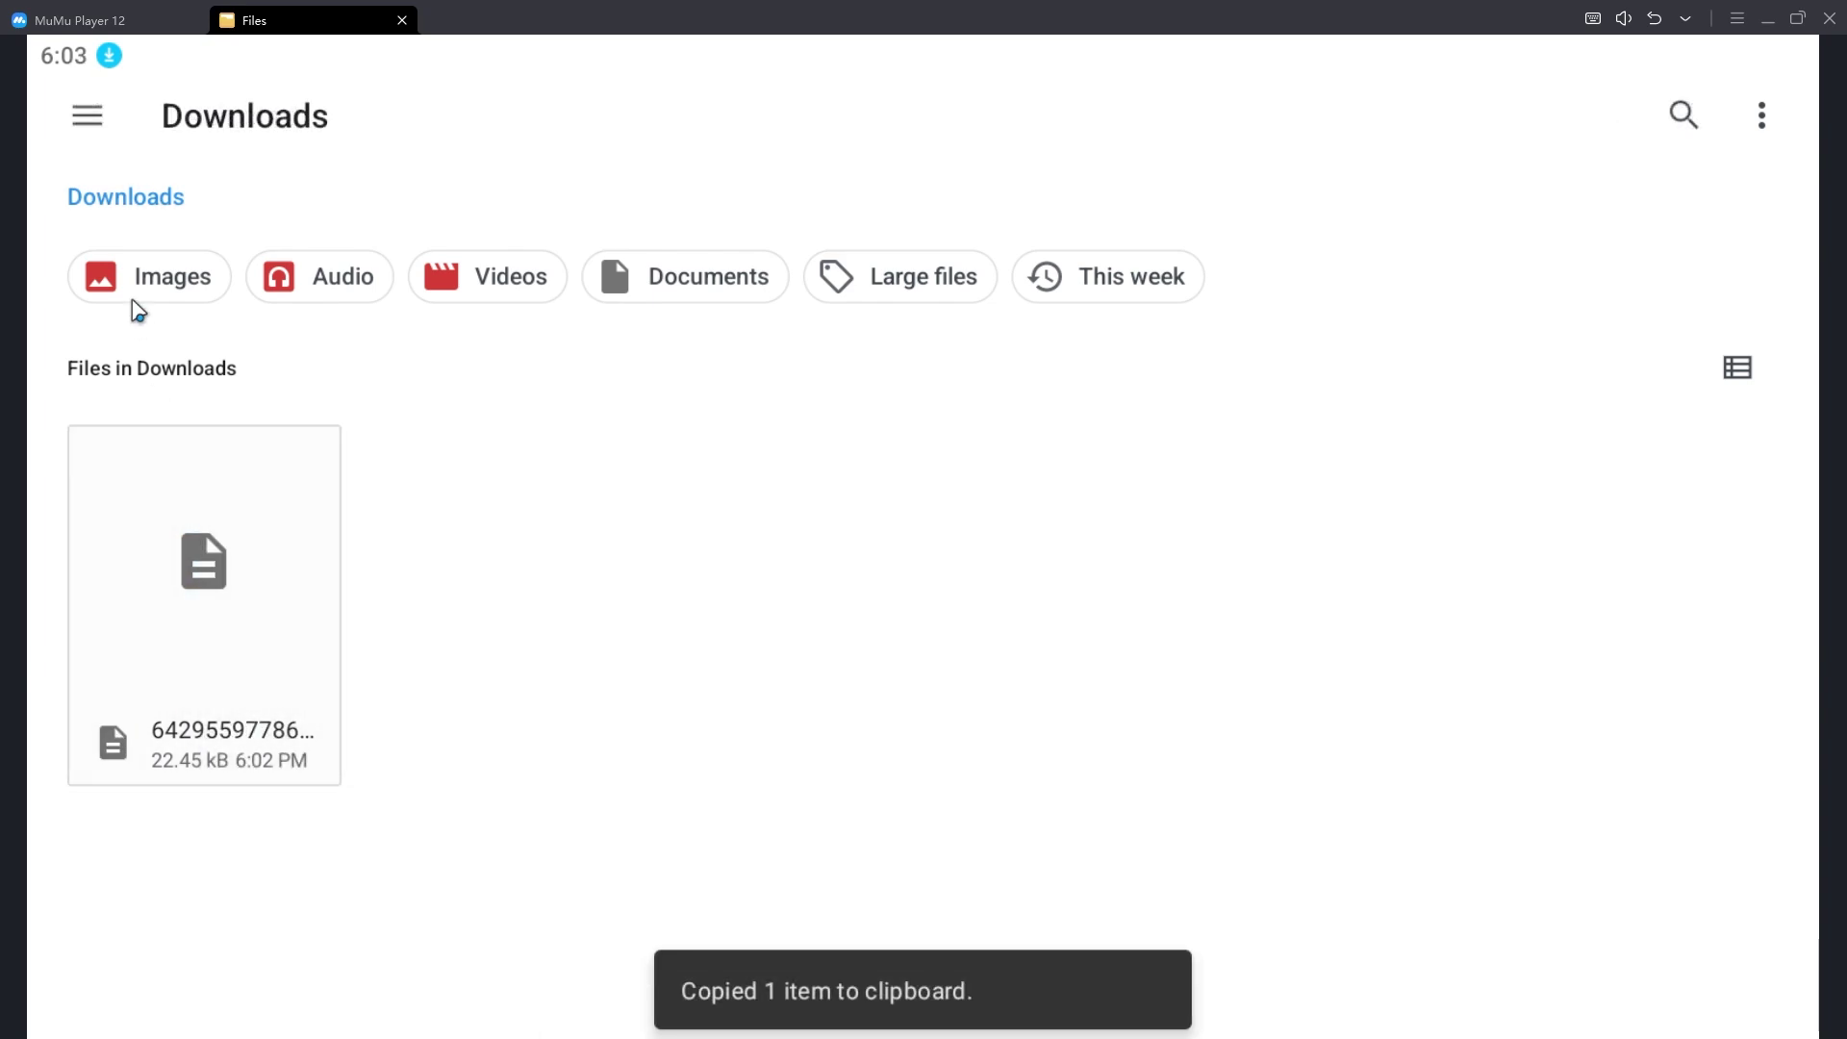
Browse SM-N9600 storage to Android/data/com.roblox.client/files/executor/autoexec
left_click(100, 122)
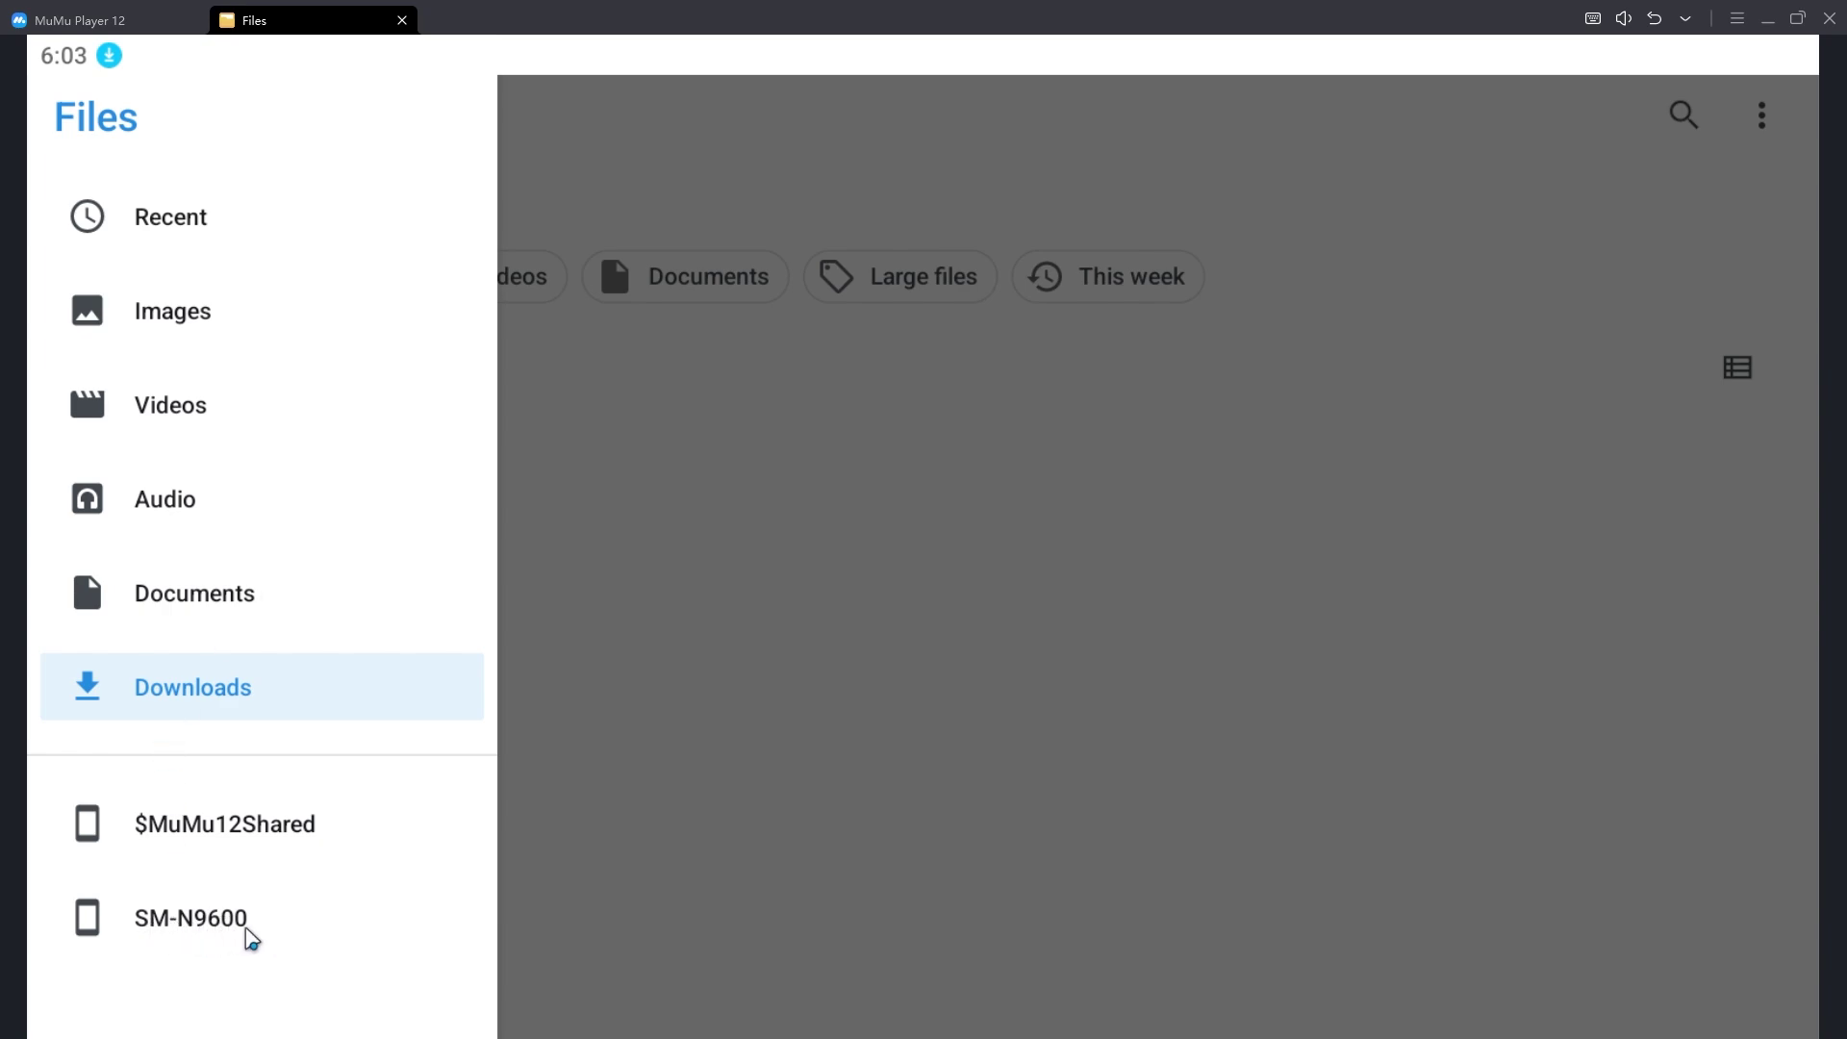
left_click(251, 937)
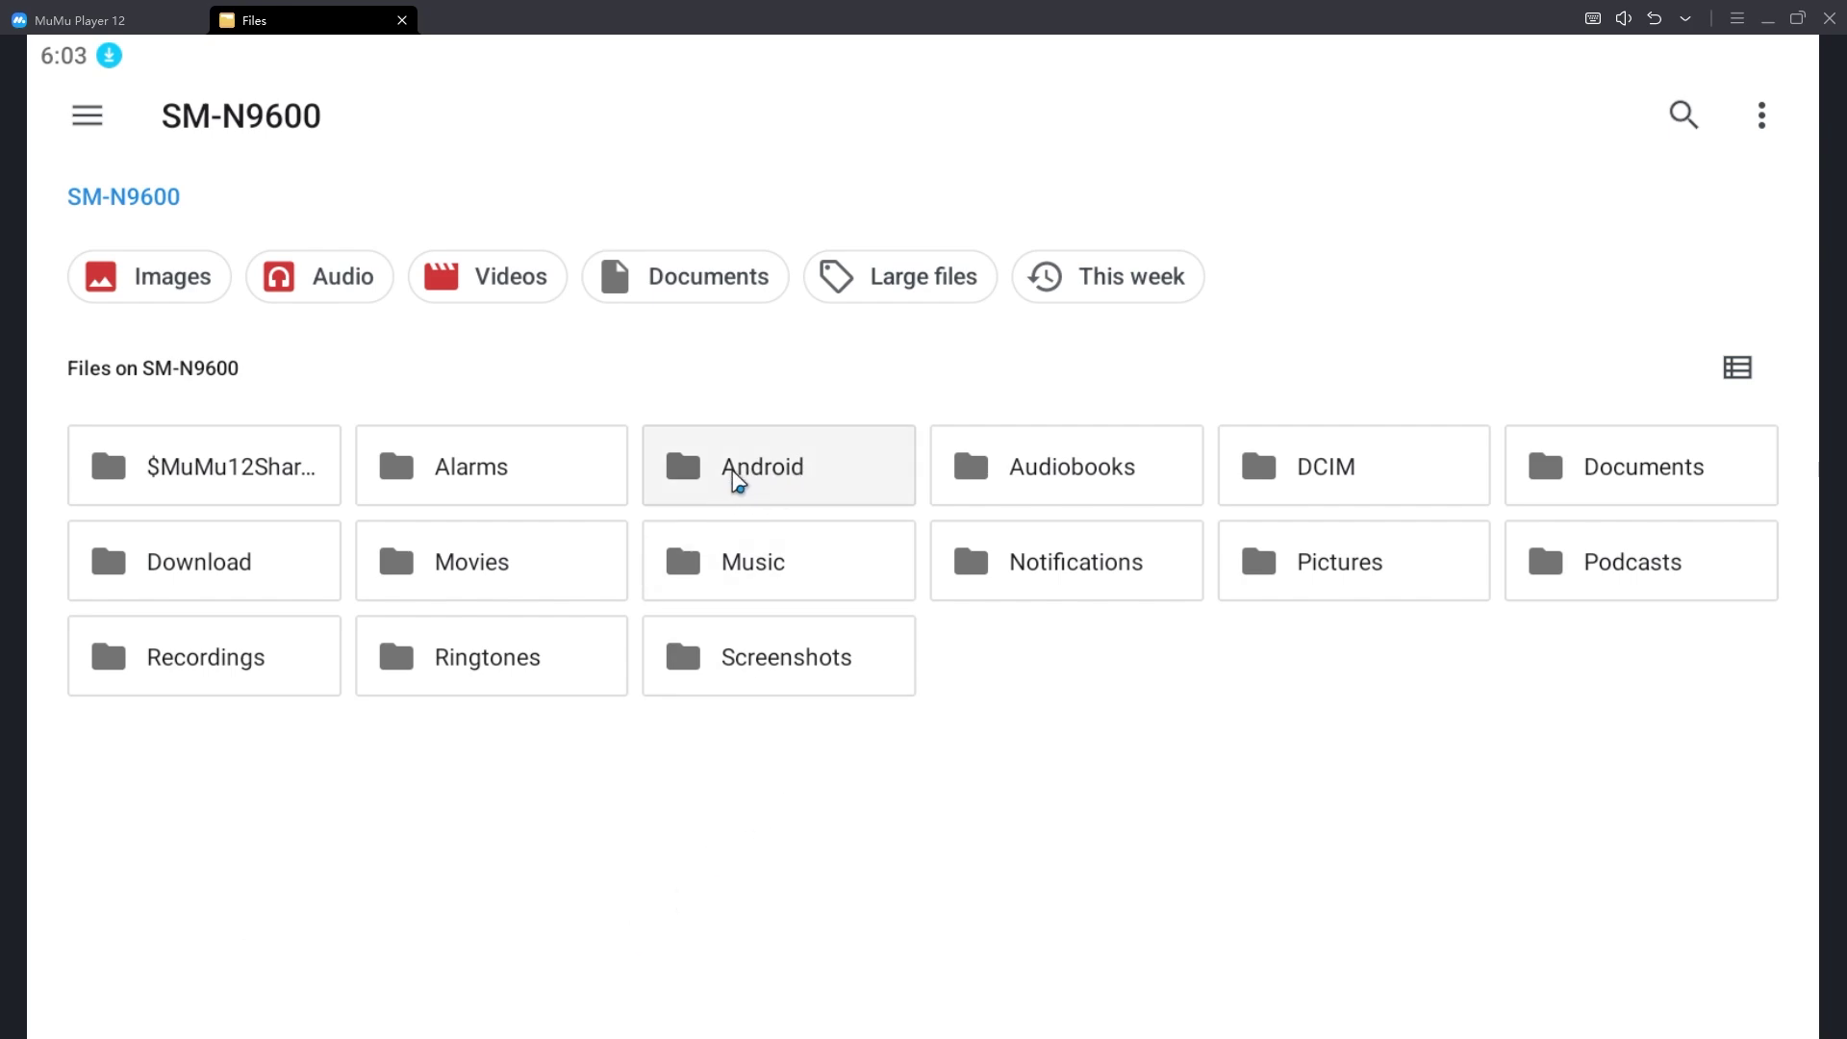
left_click(794, 481)
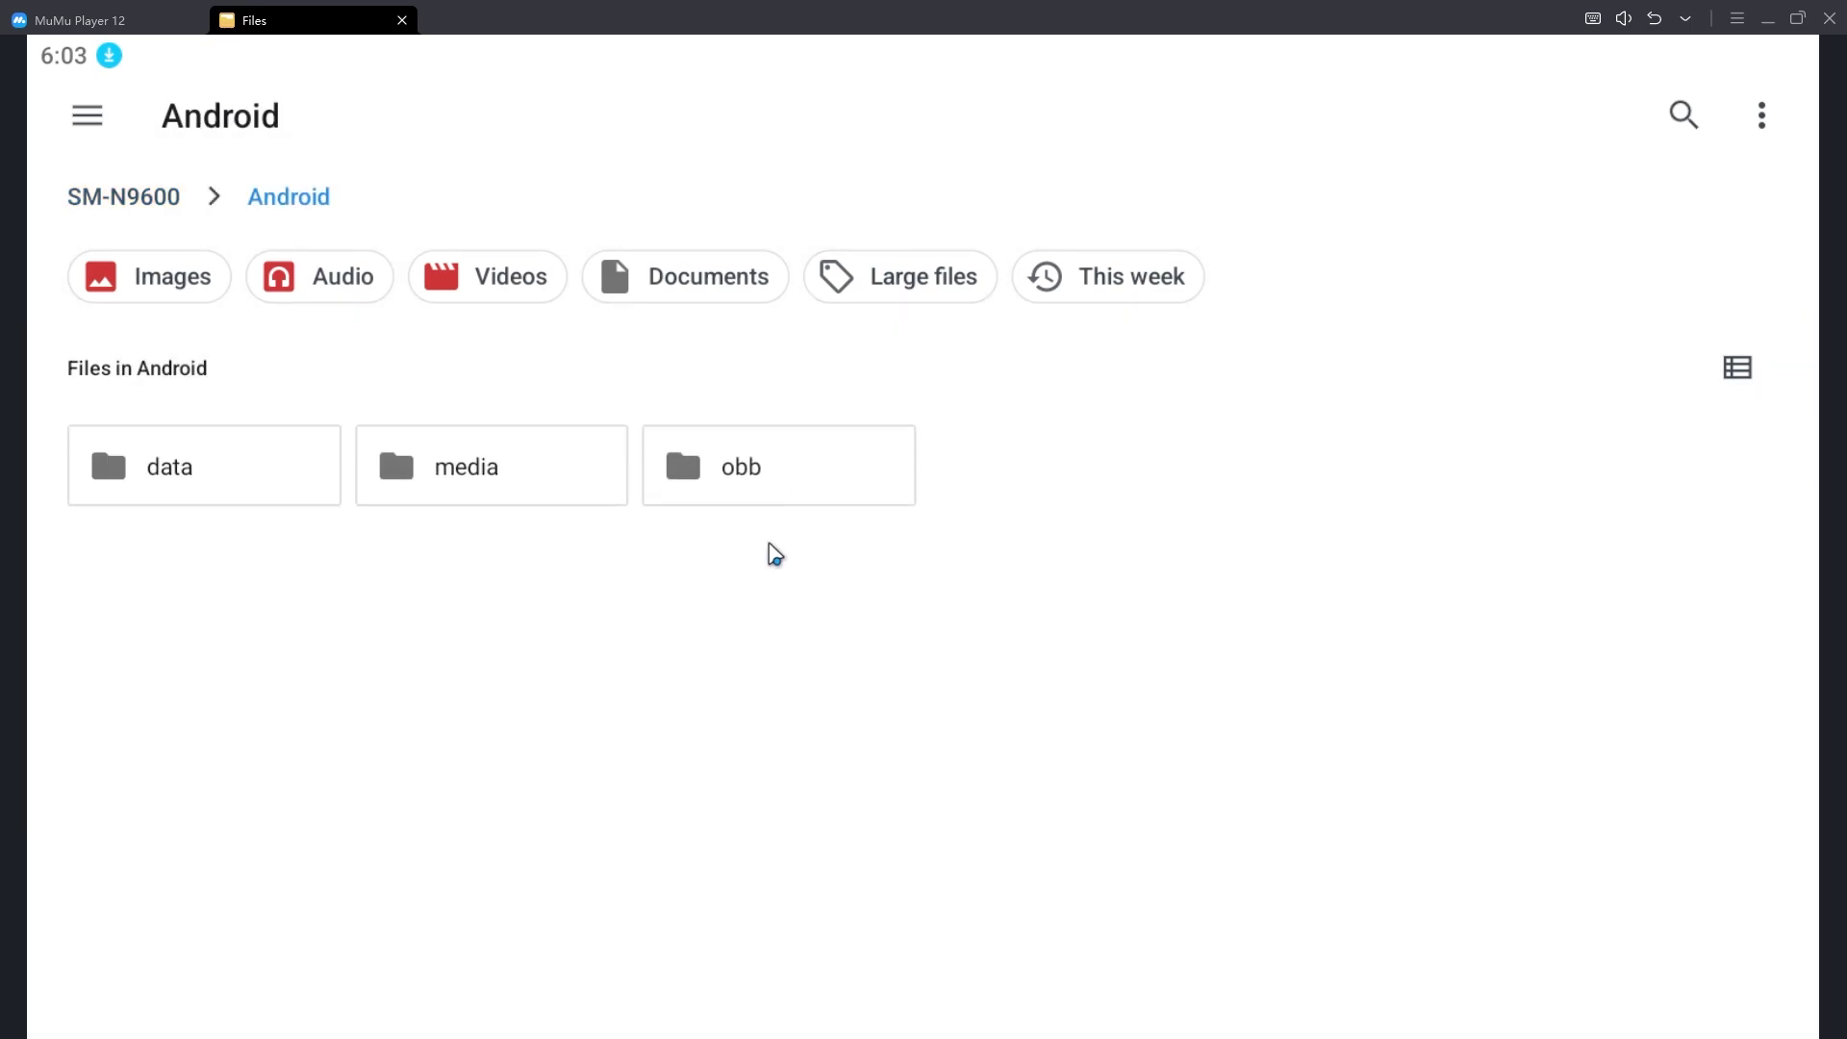
left_click(176, 468)
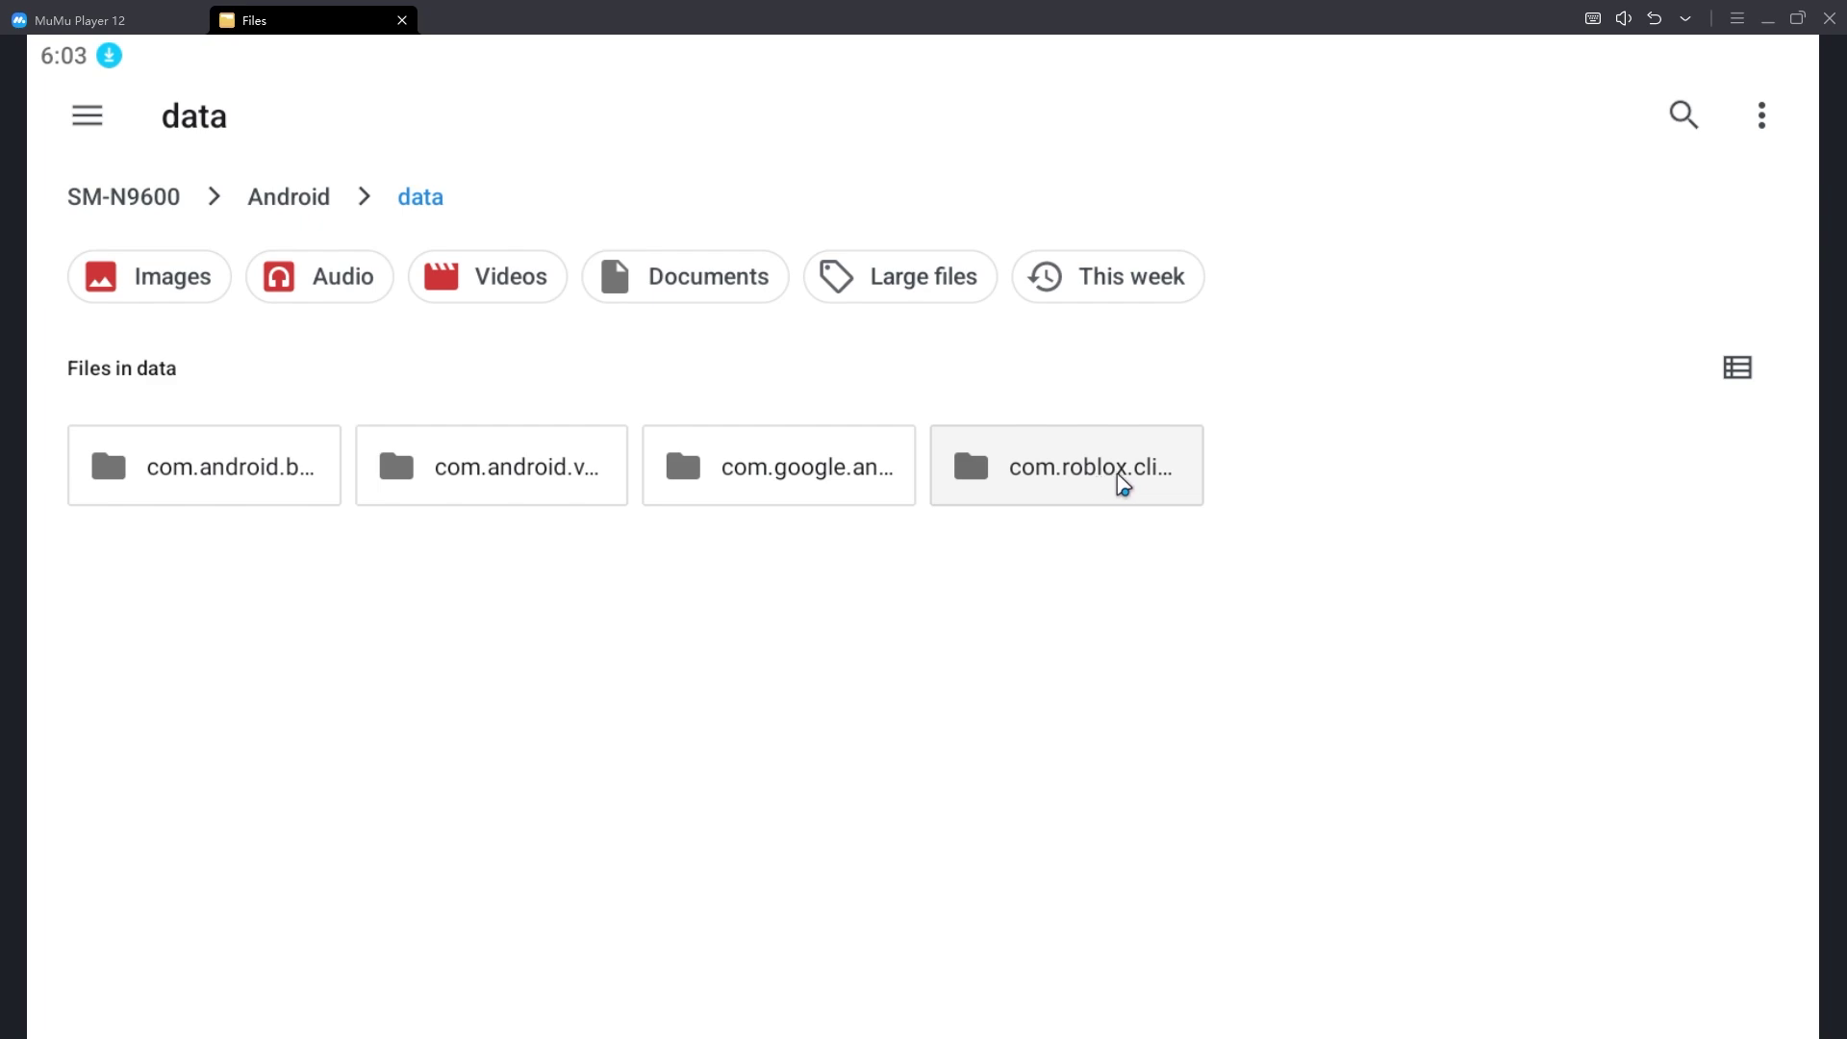
left_click(1122, 481)
left_click(185, 487)
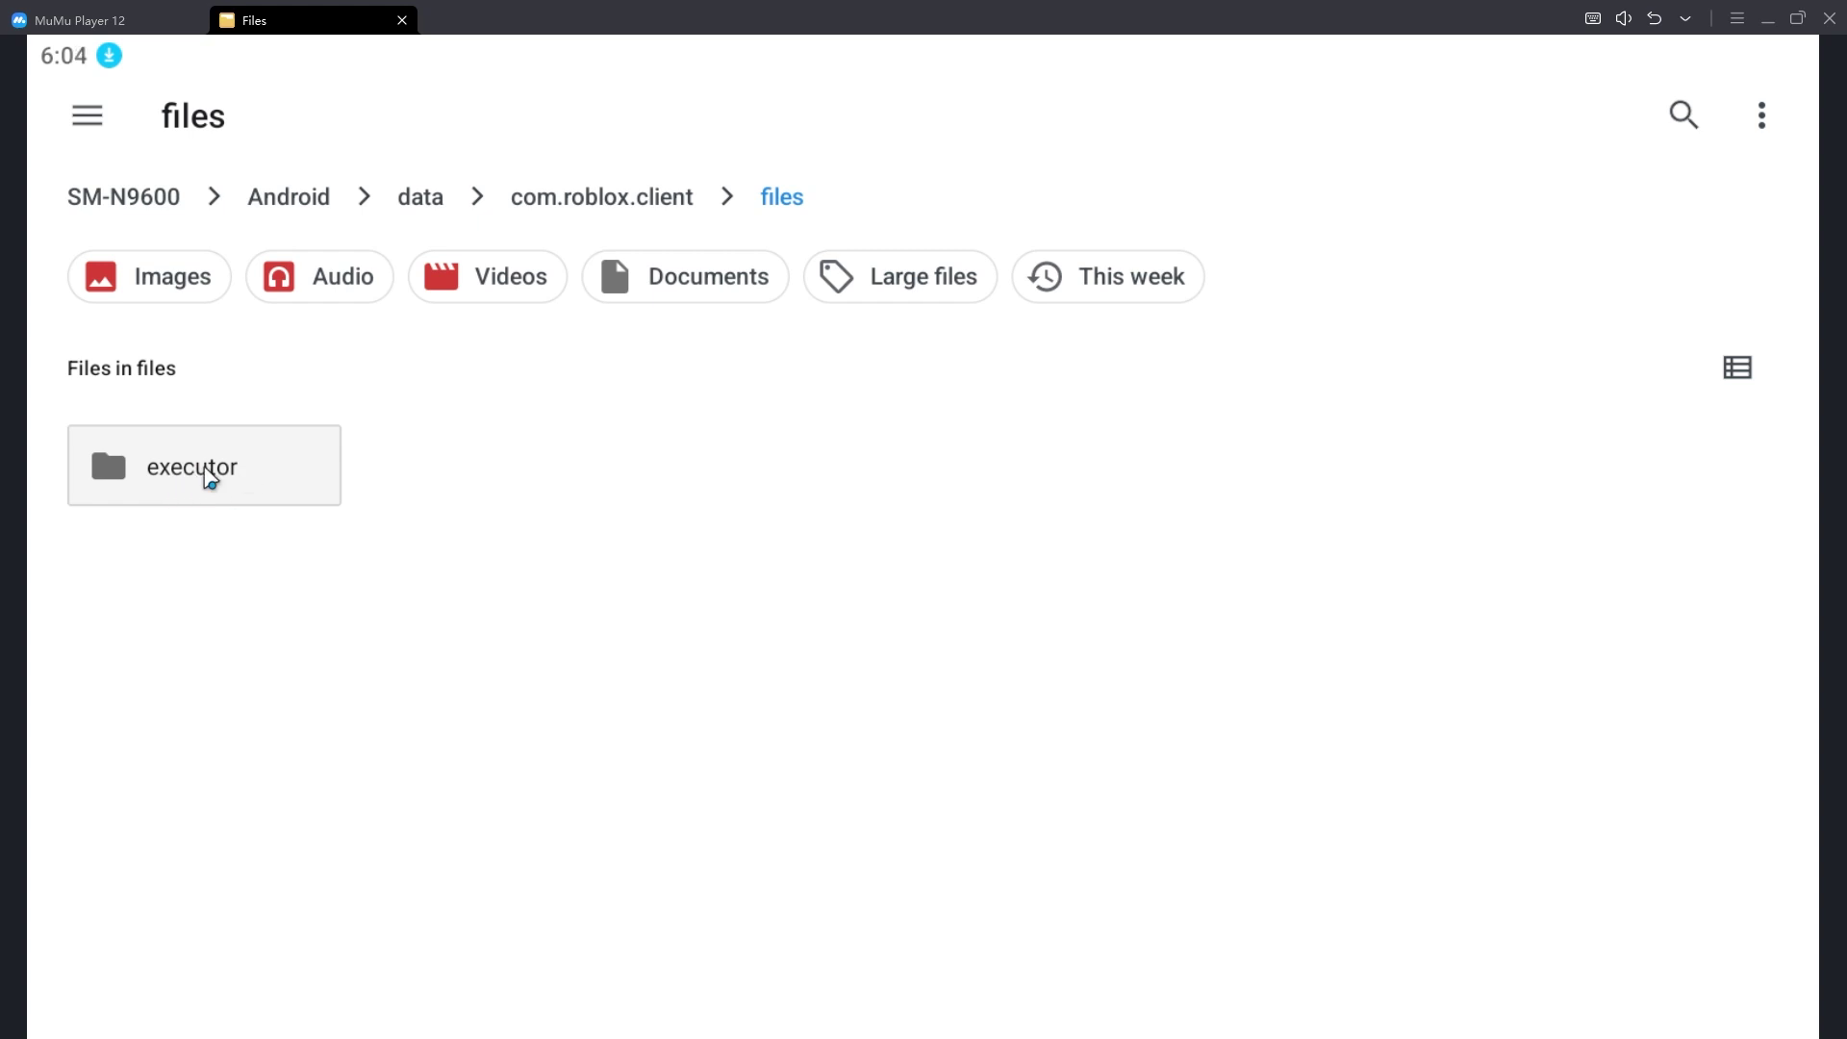
left_click(232, 478)
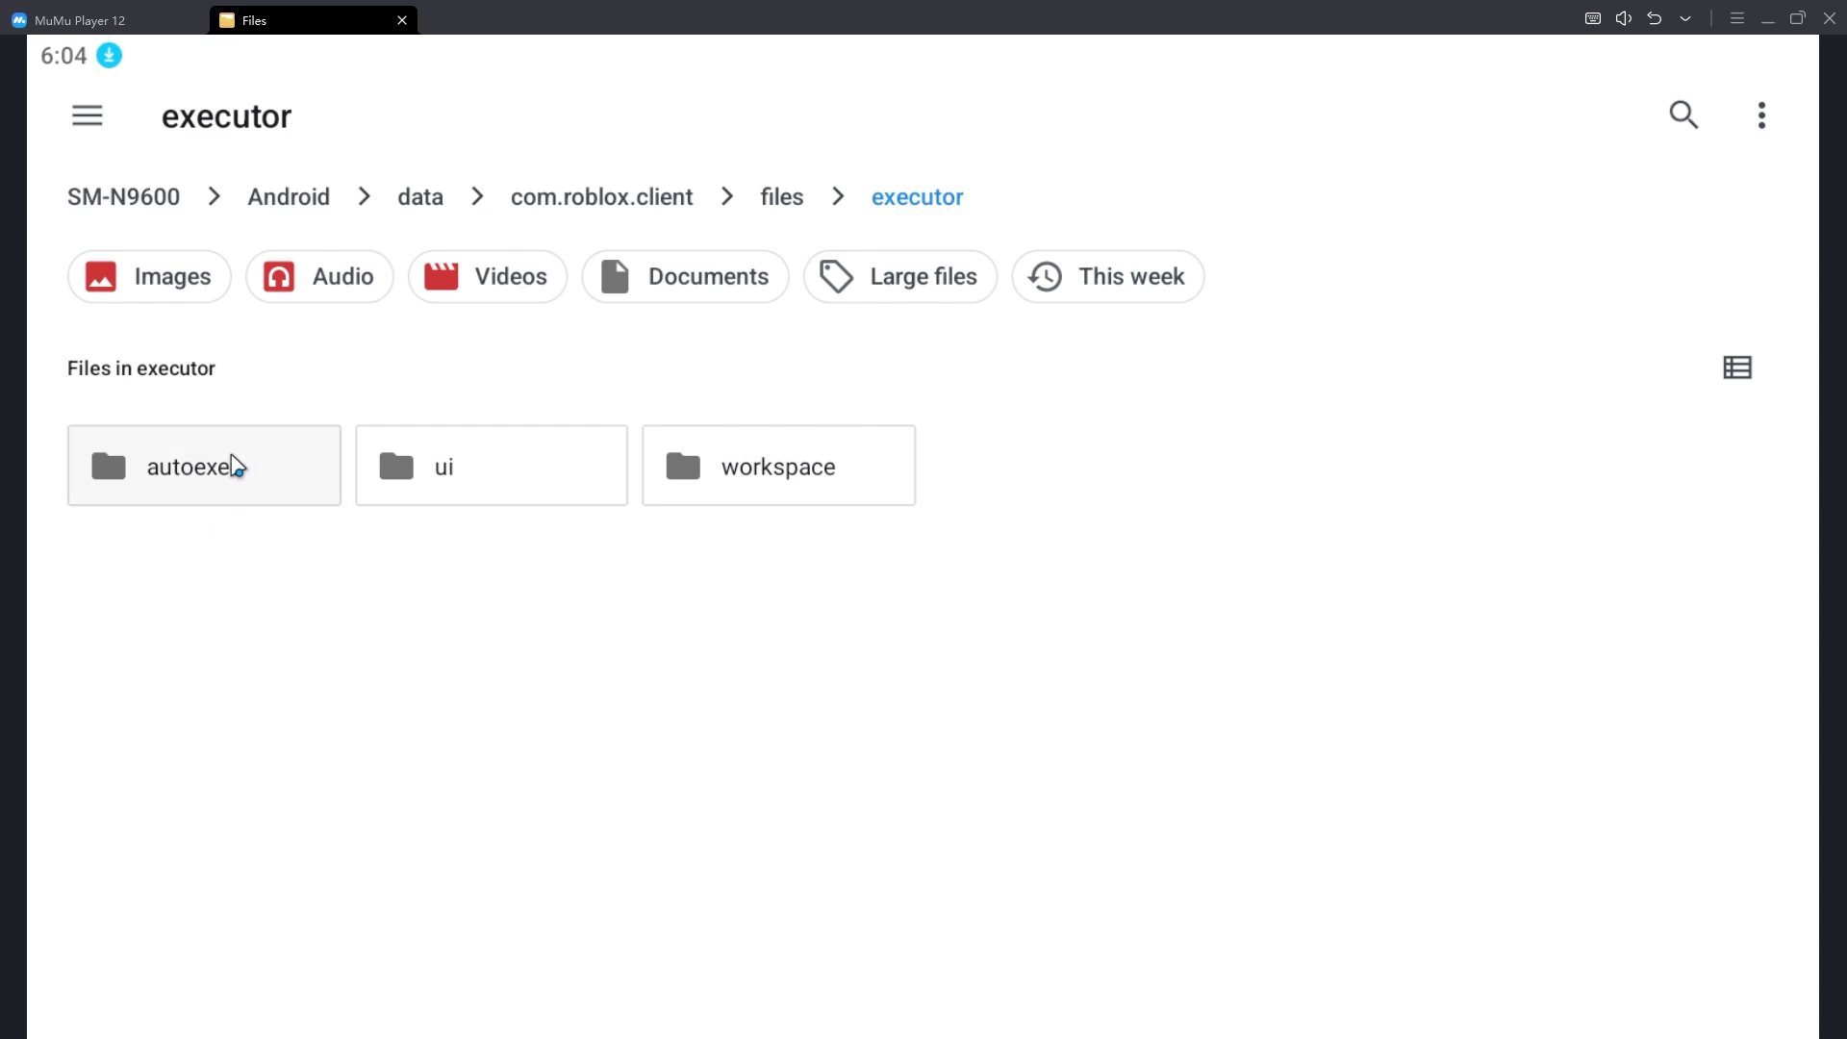
left_click(224, 483)
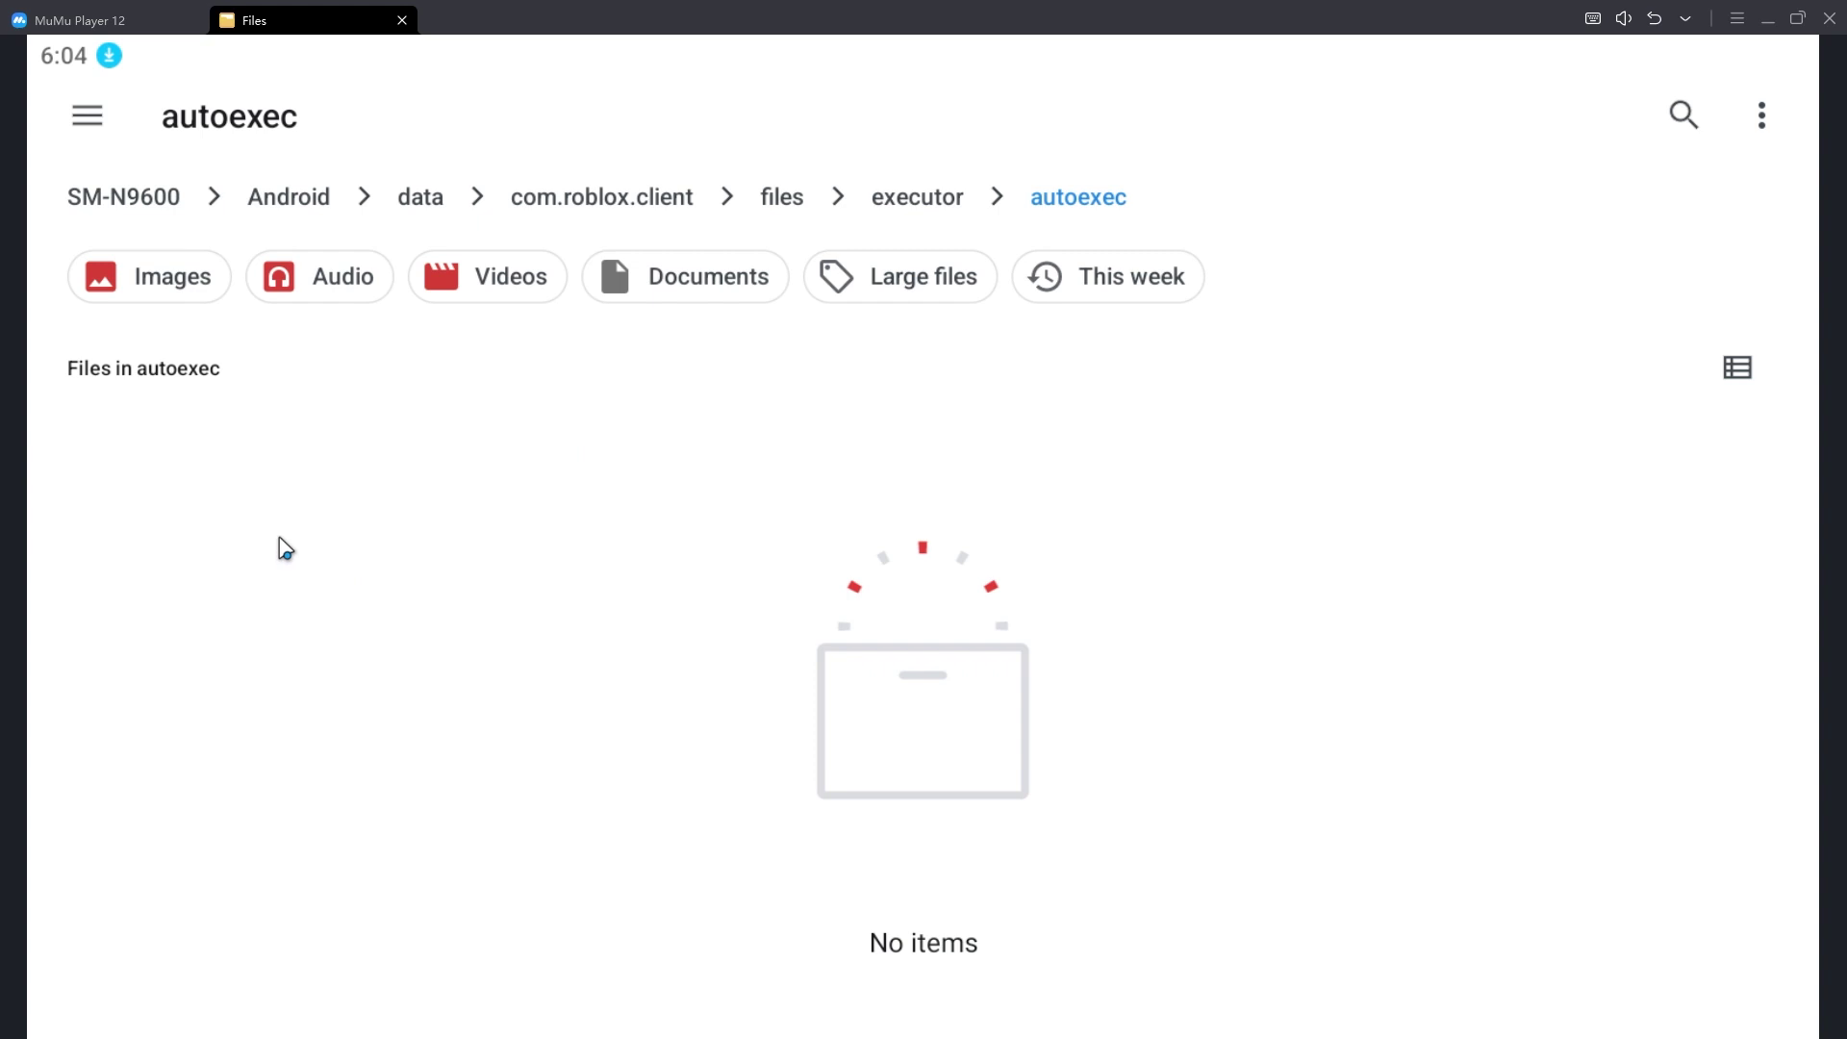
Paste the copied script file into autoexec and close the file manager
right_click(286, 548)
left_click(377, 576)
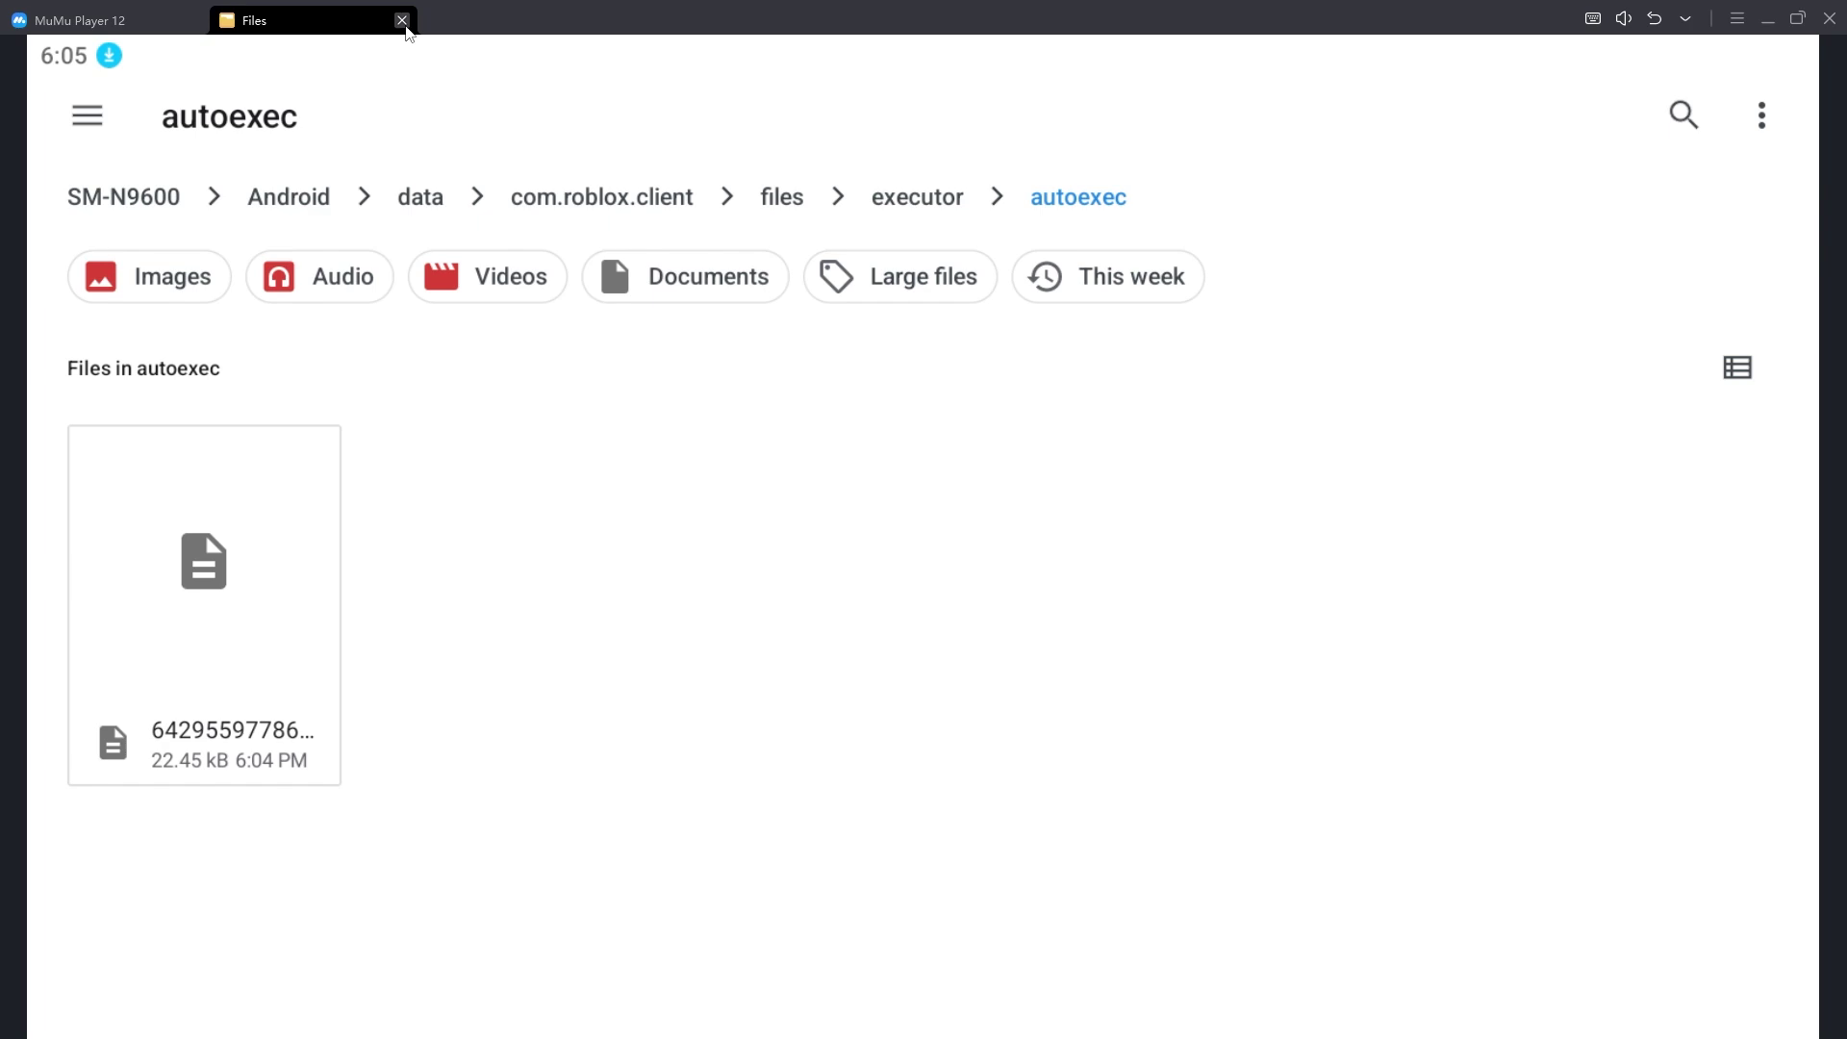
left_click(403, 22)
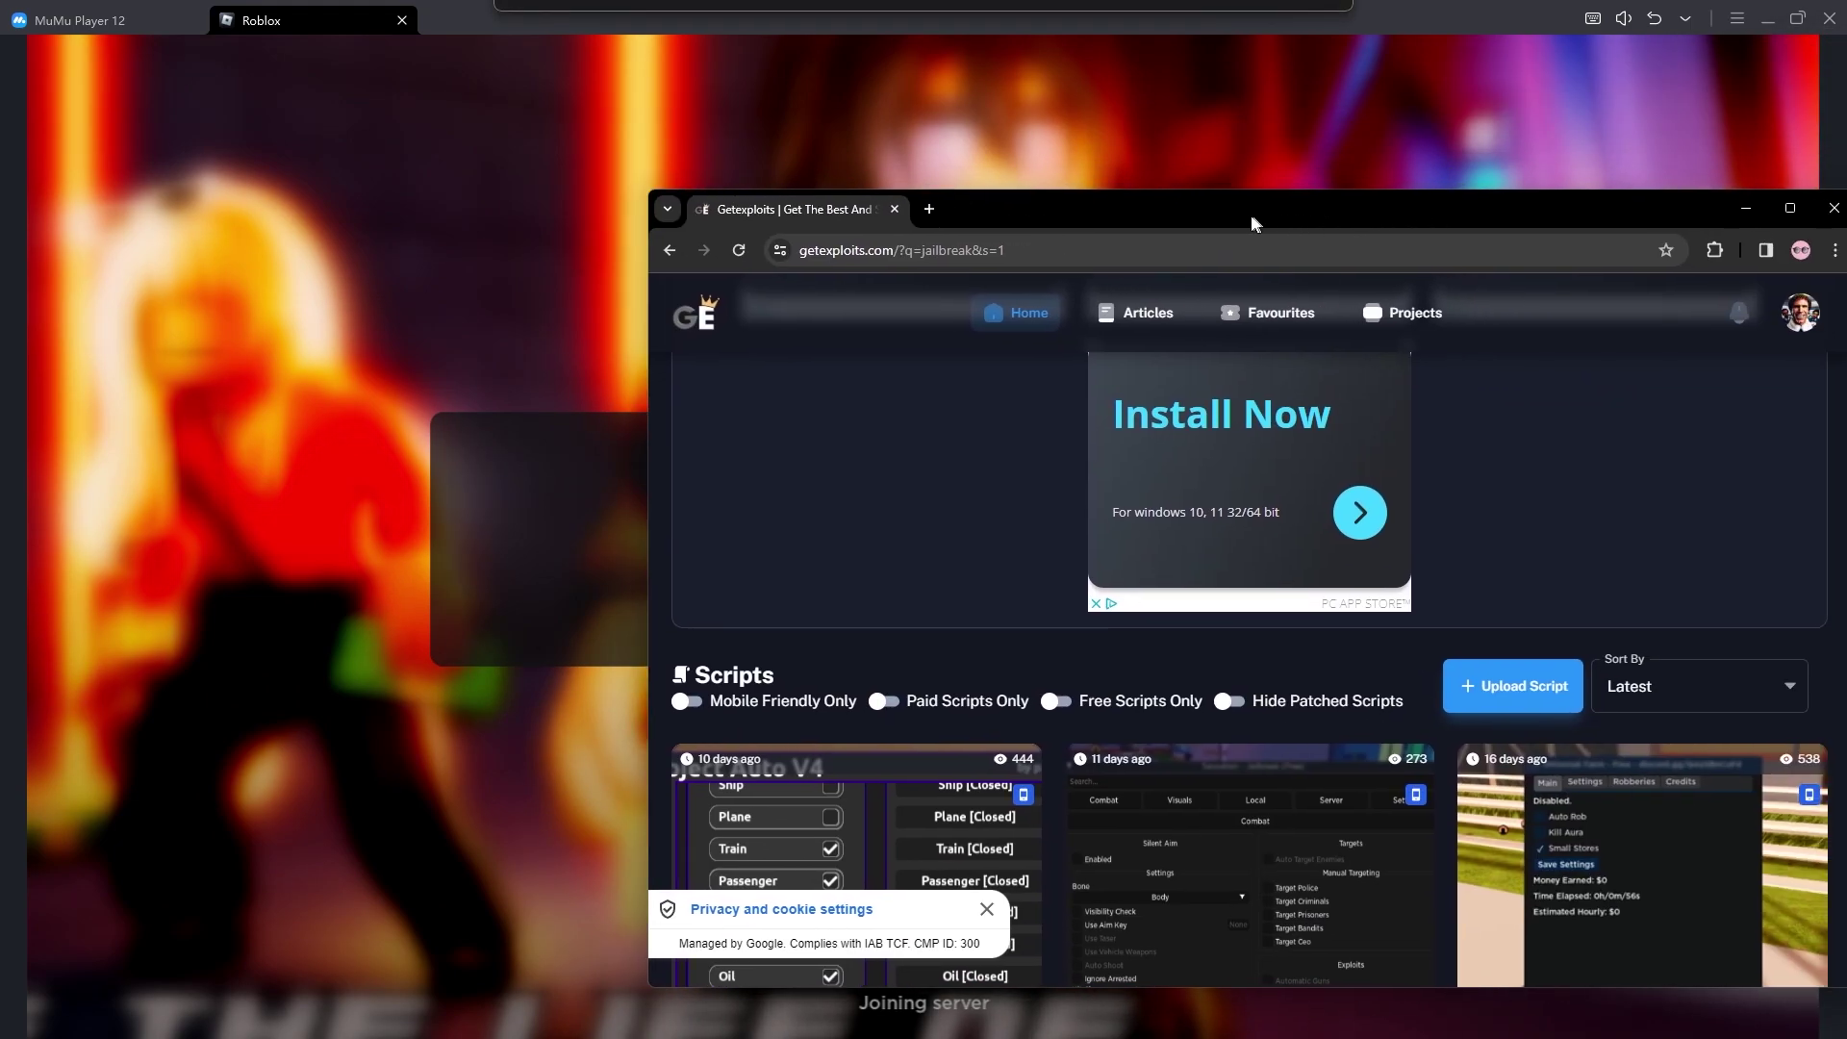
Reposition the browser window and open the AUTO ARREST + AUTO ROB SCRIPT page
left_click_drag(1251, 214, 1215, 216)
double_click(1215, 216)
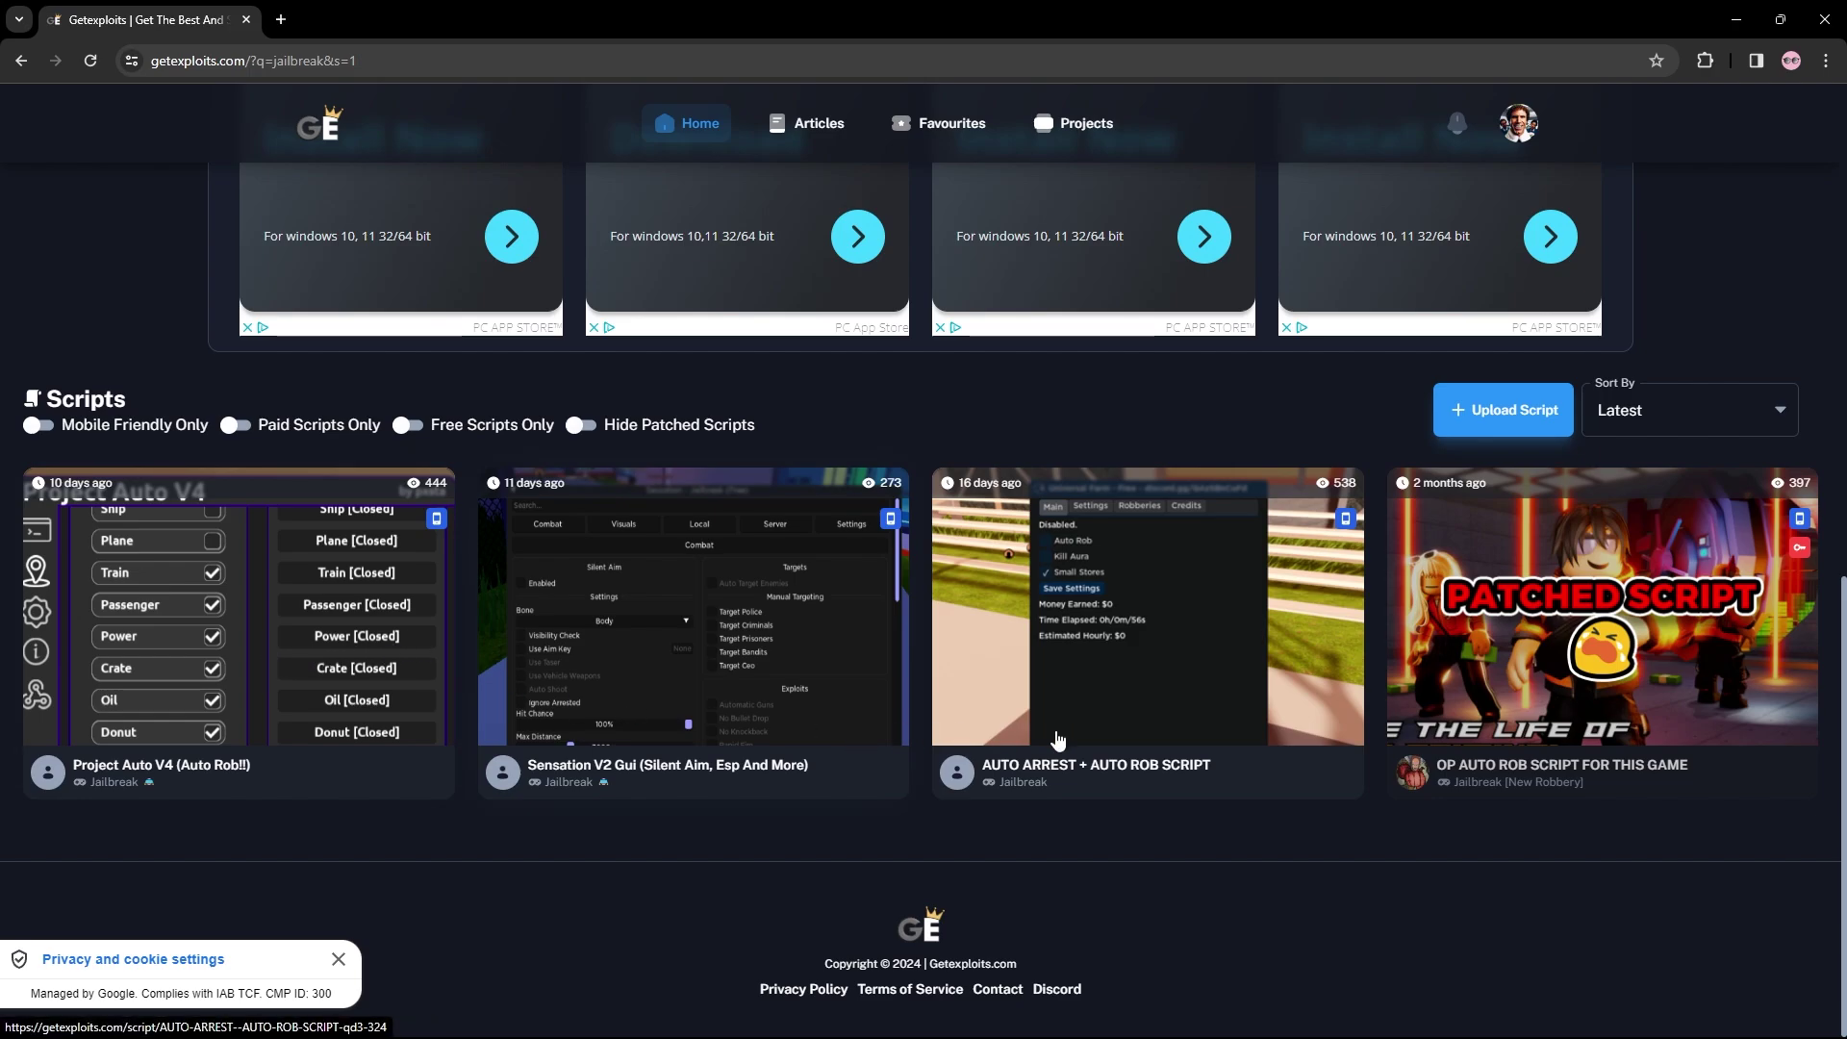
double_click(693, 17)
scroll(1125, 525, "down", 3)
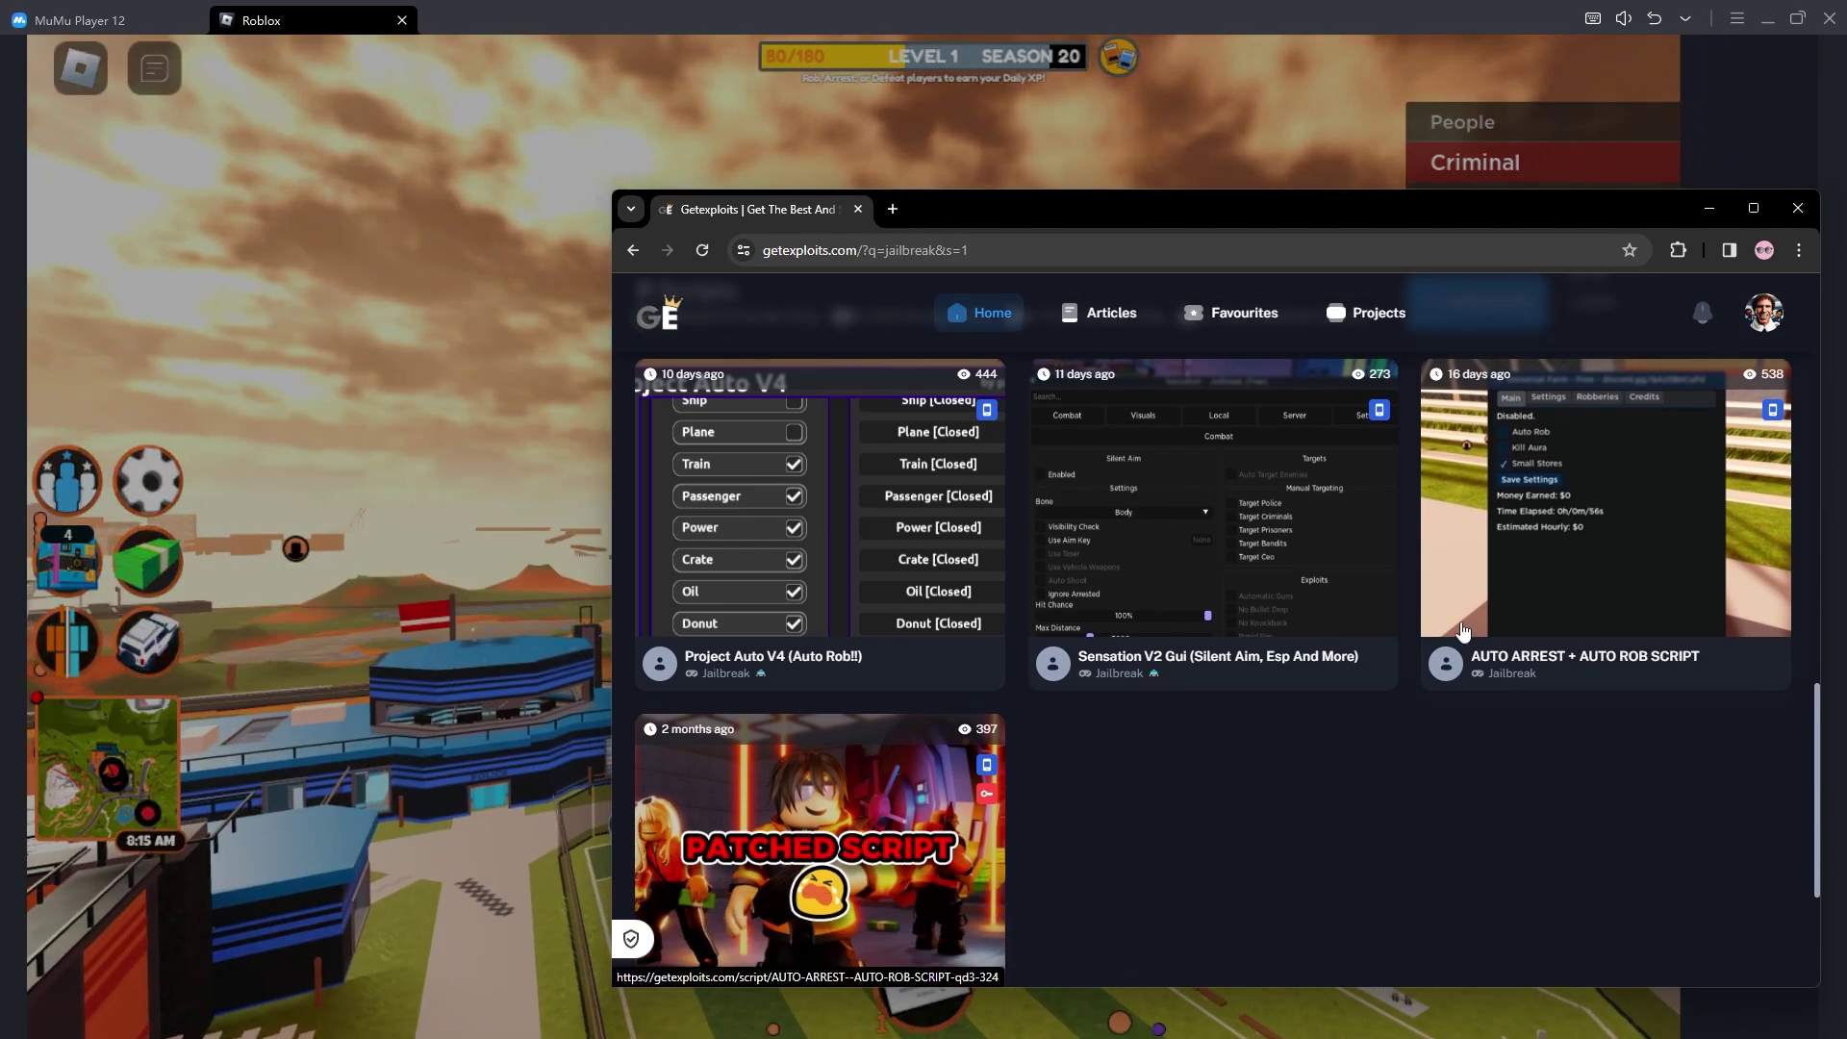
left_click(1638, 566)
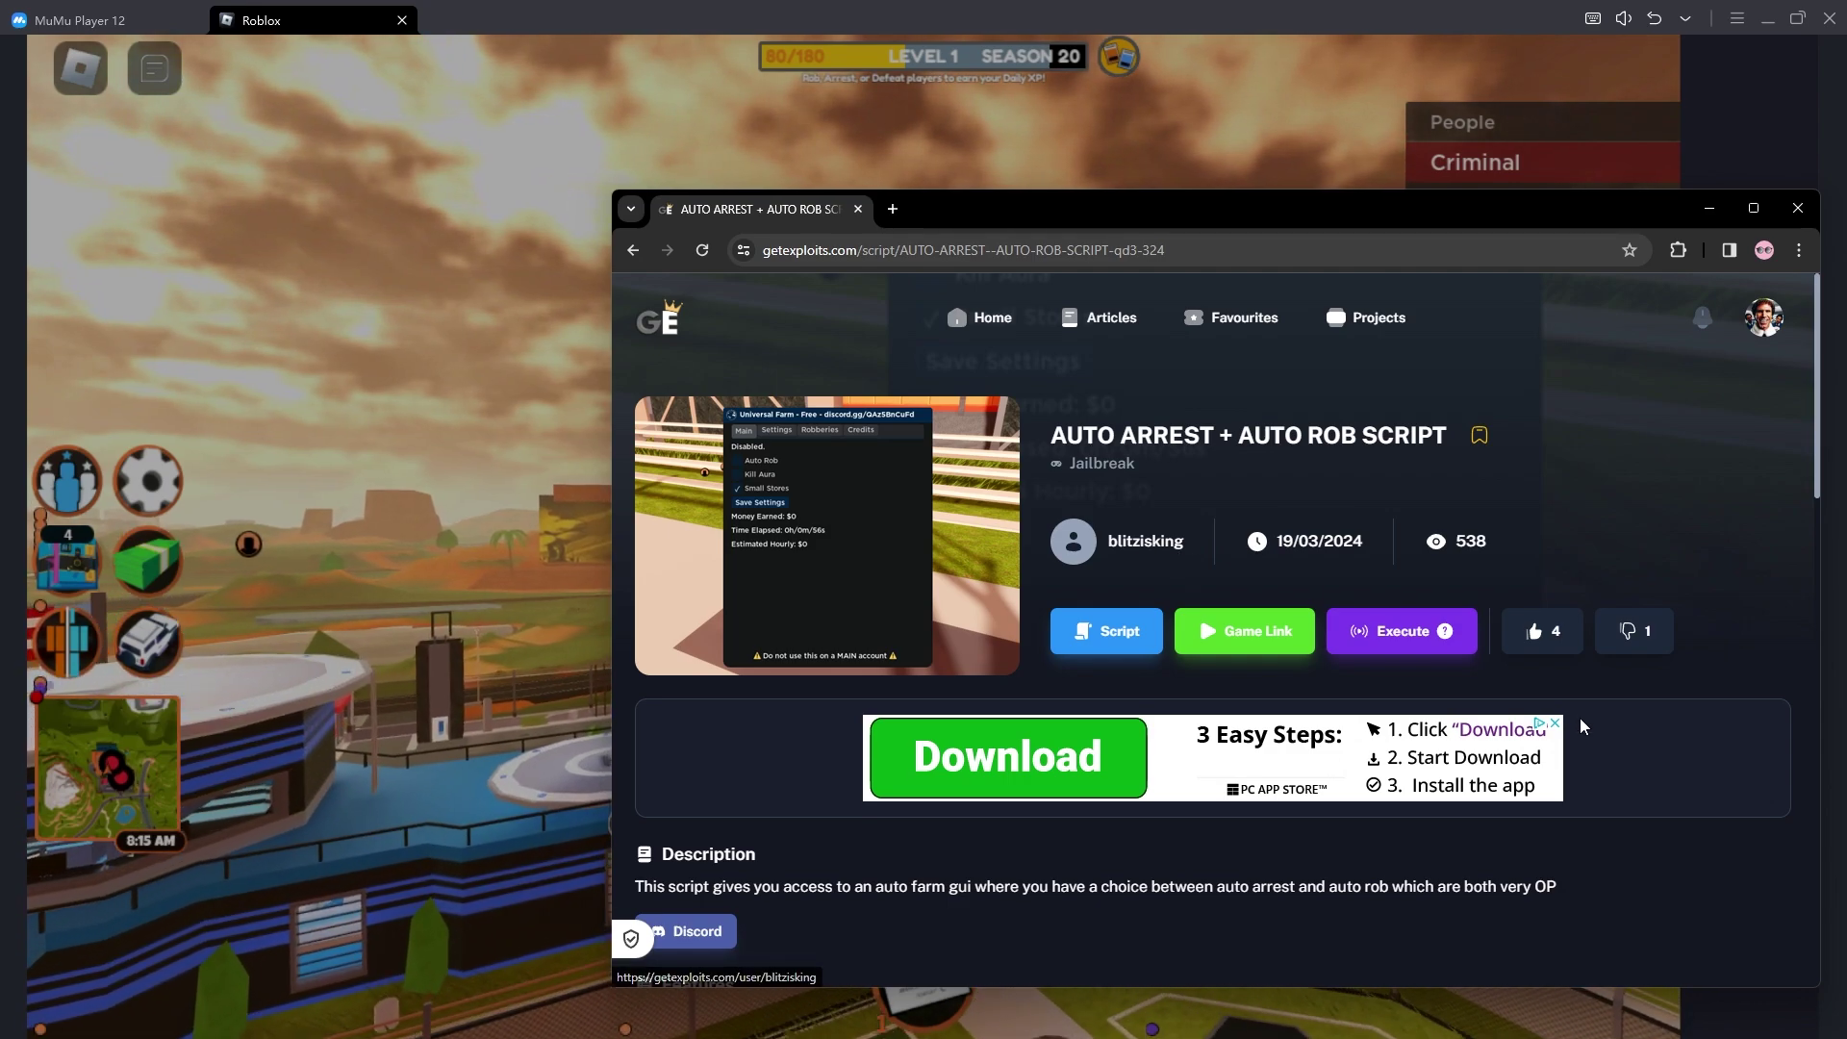
Add the script to the direct execute queue, then minimize the browser
scroll(1061, 792, "down", 1)
scroll(1060, 792, "down", 1)
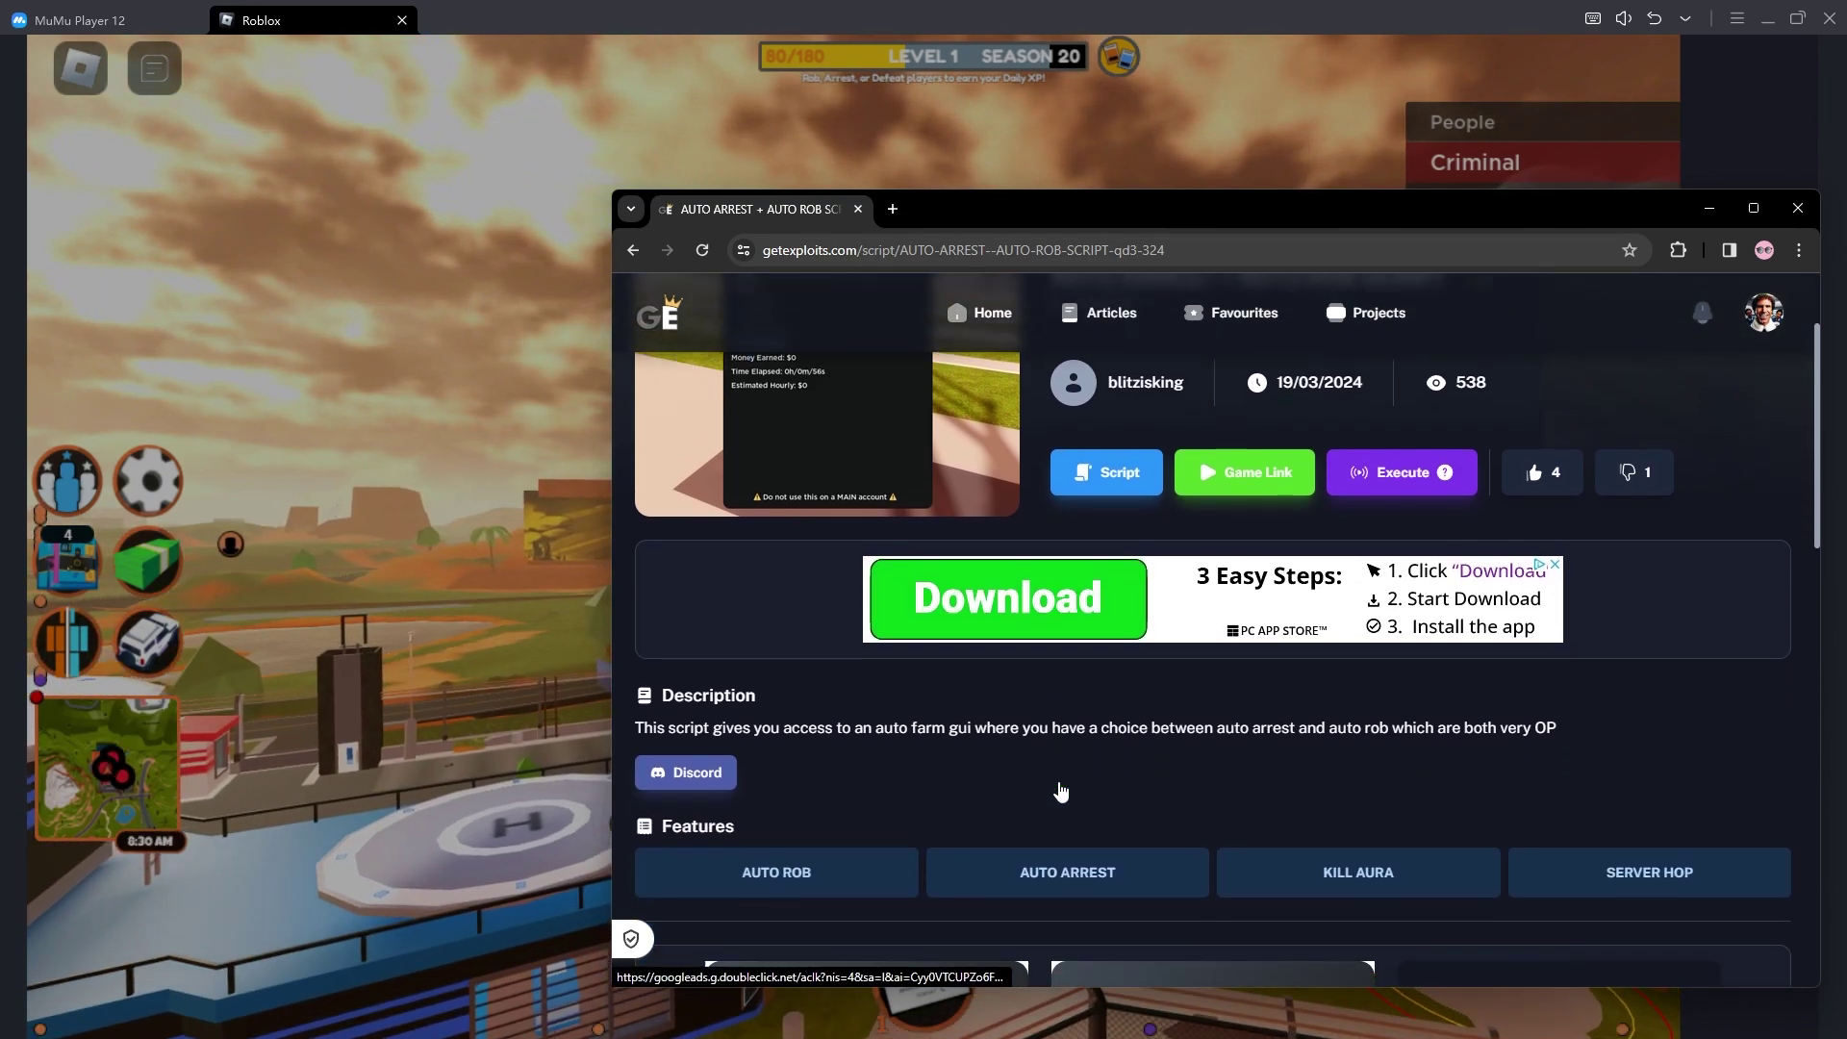
scroll(1060, 792, "up", 2)
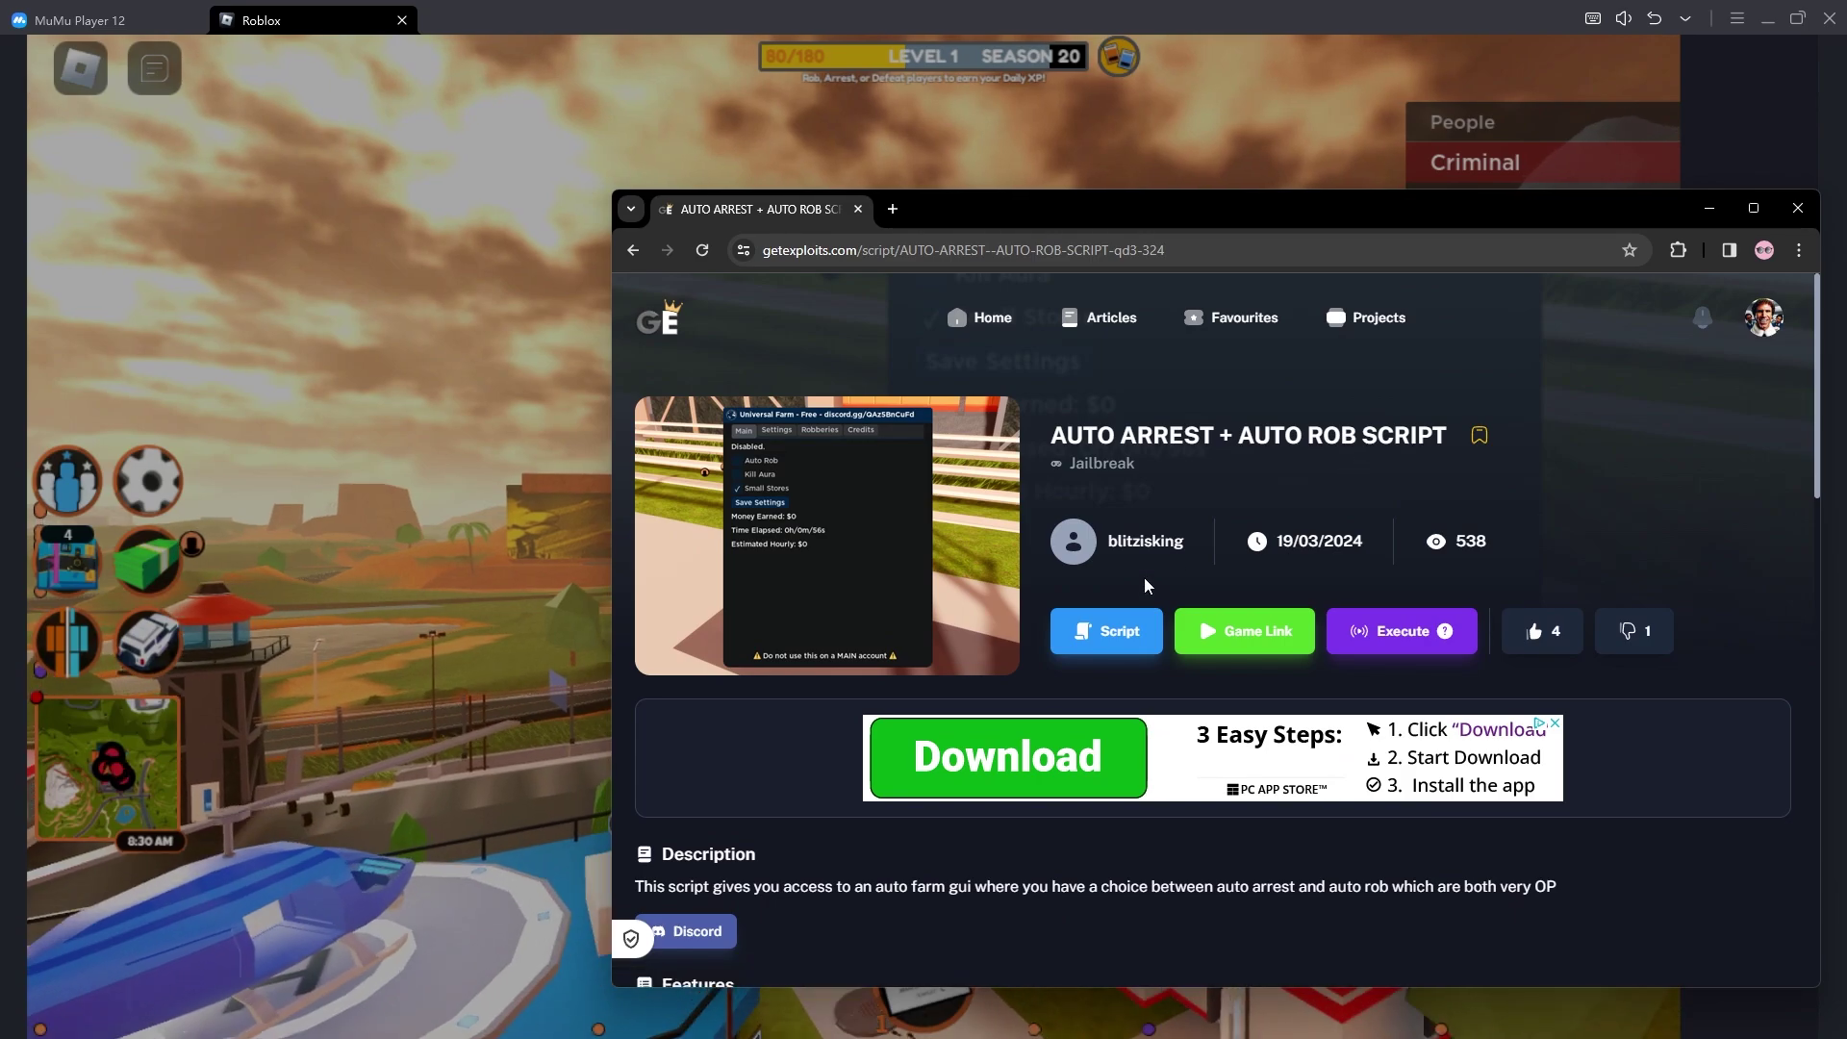
left_click(1388, 633)
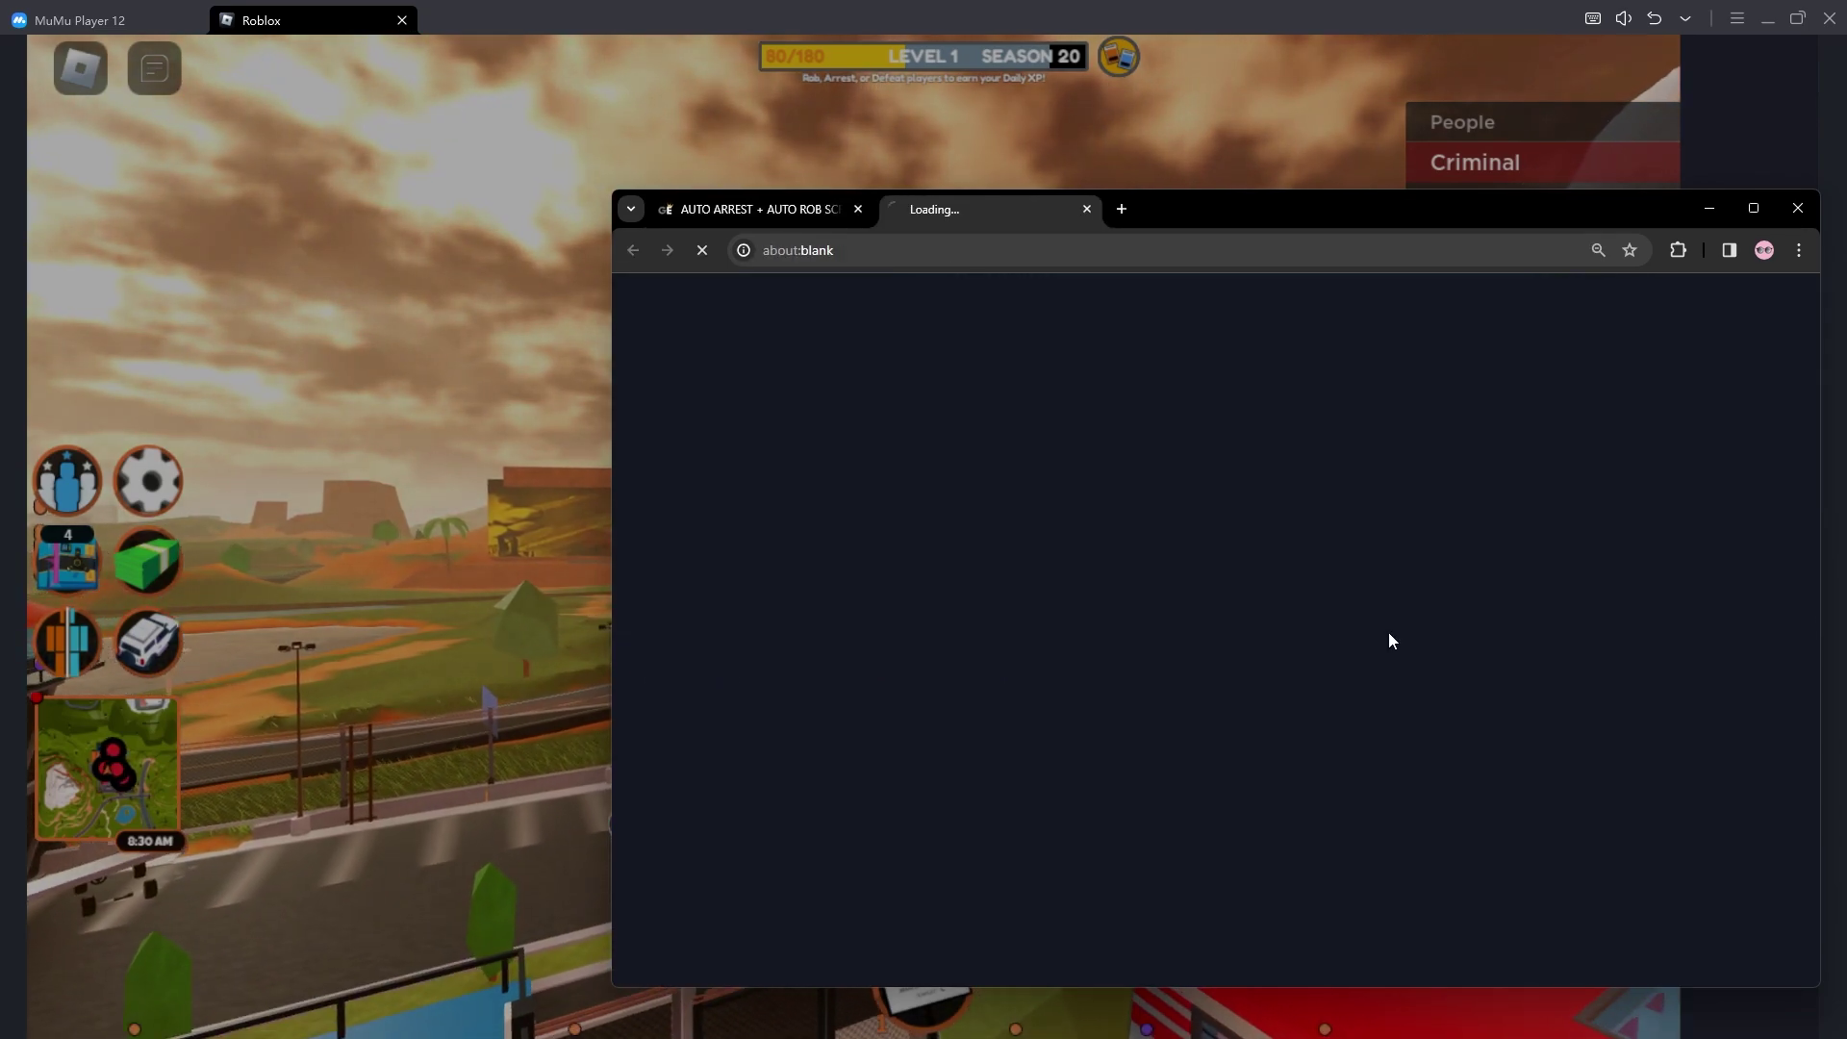
left_click(1086, 209)
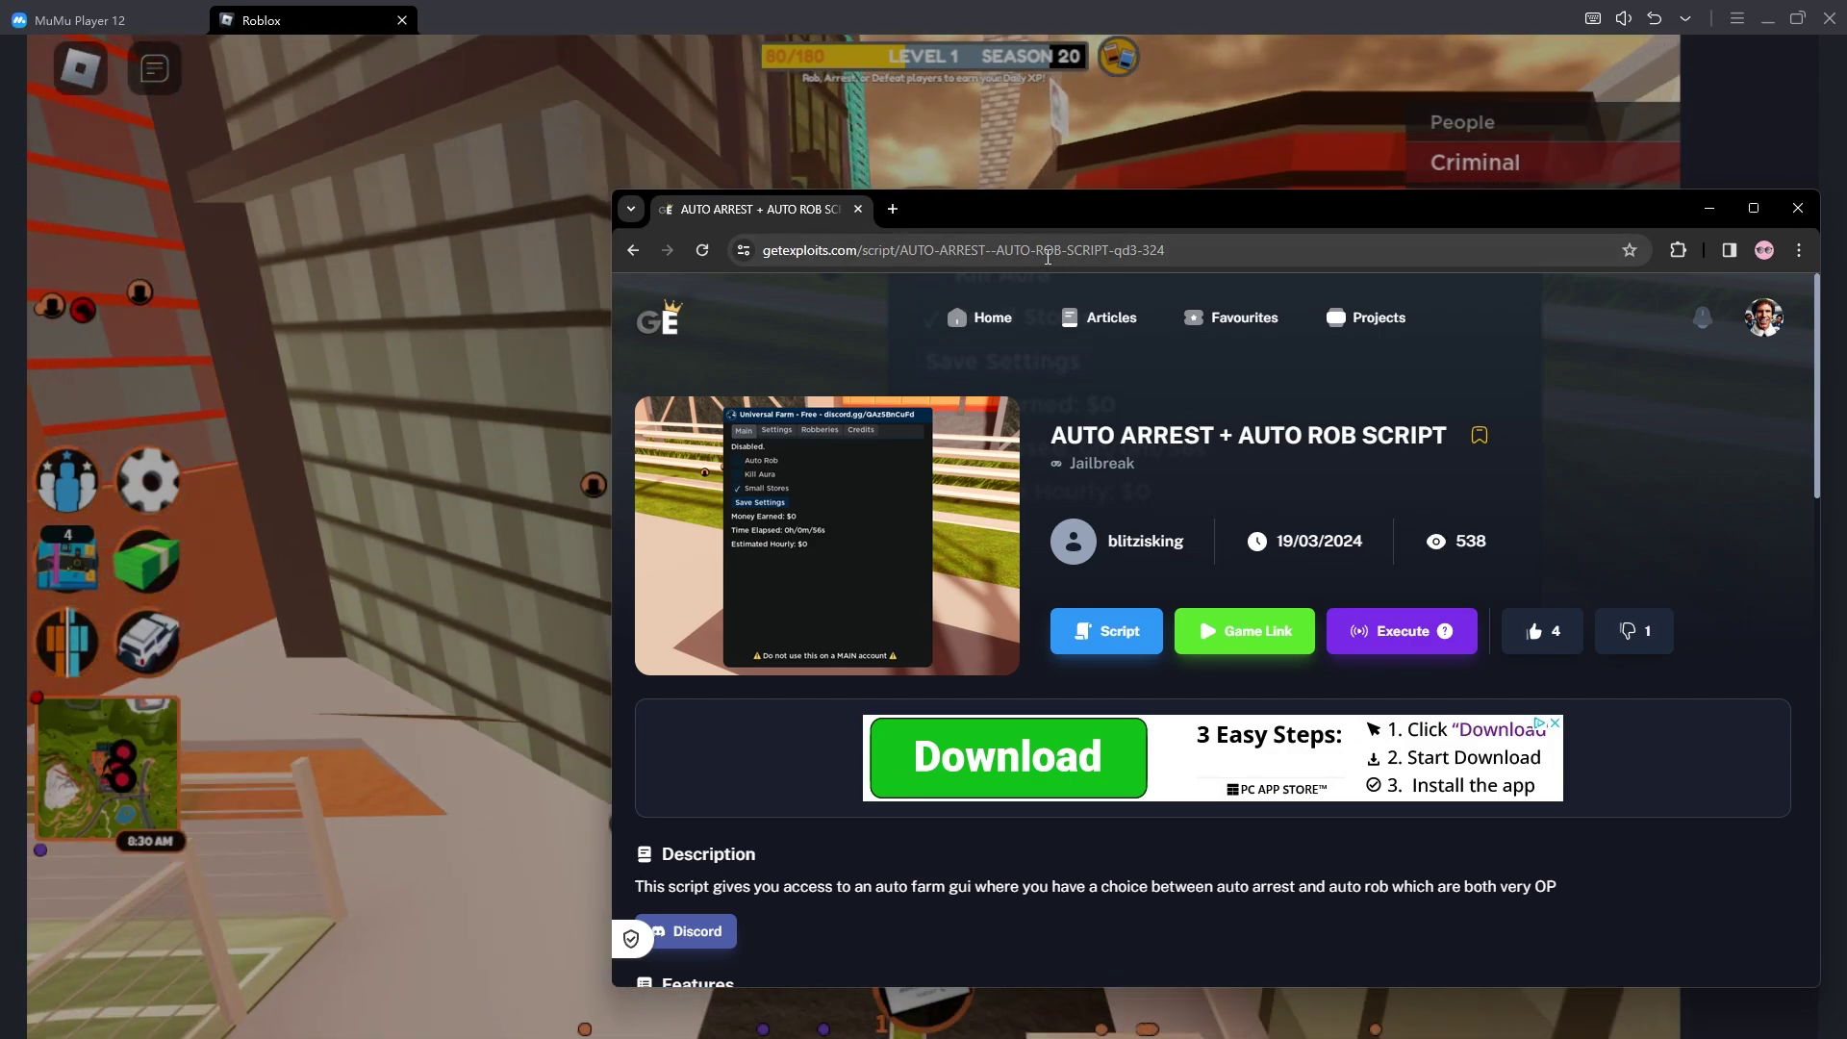
left_click(1389, 630)
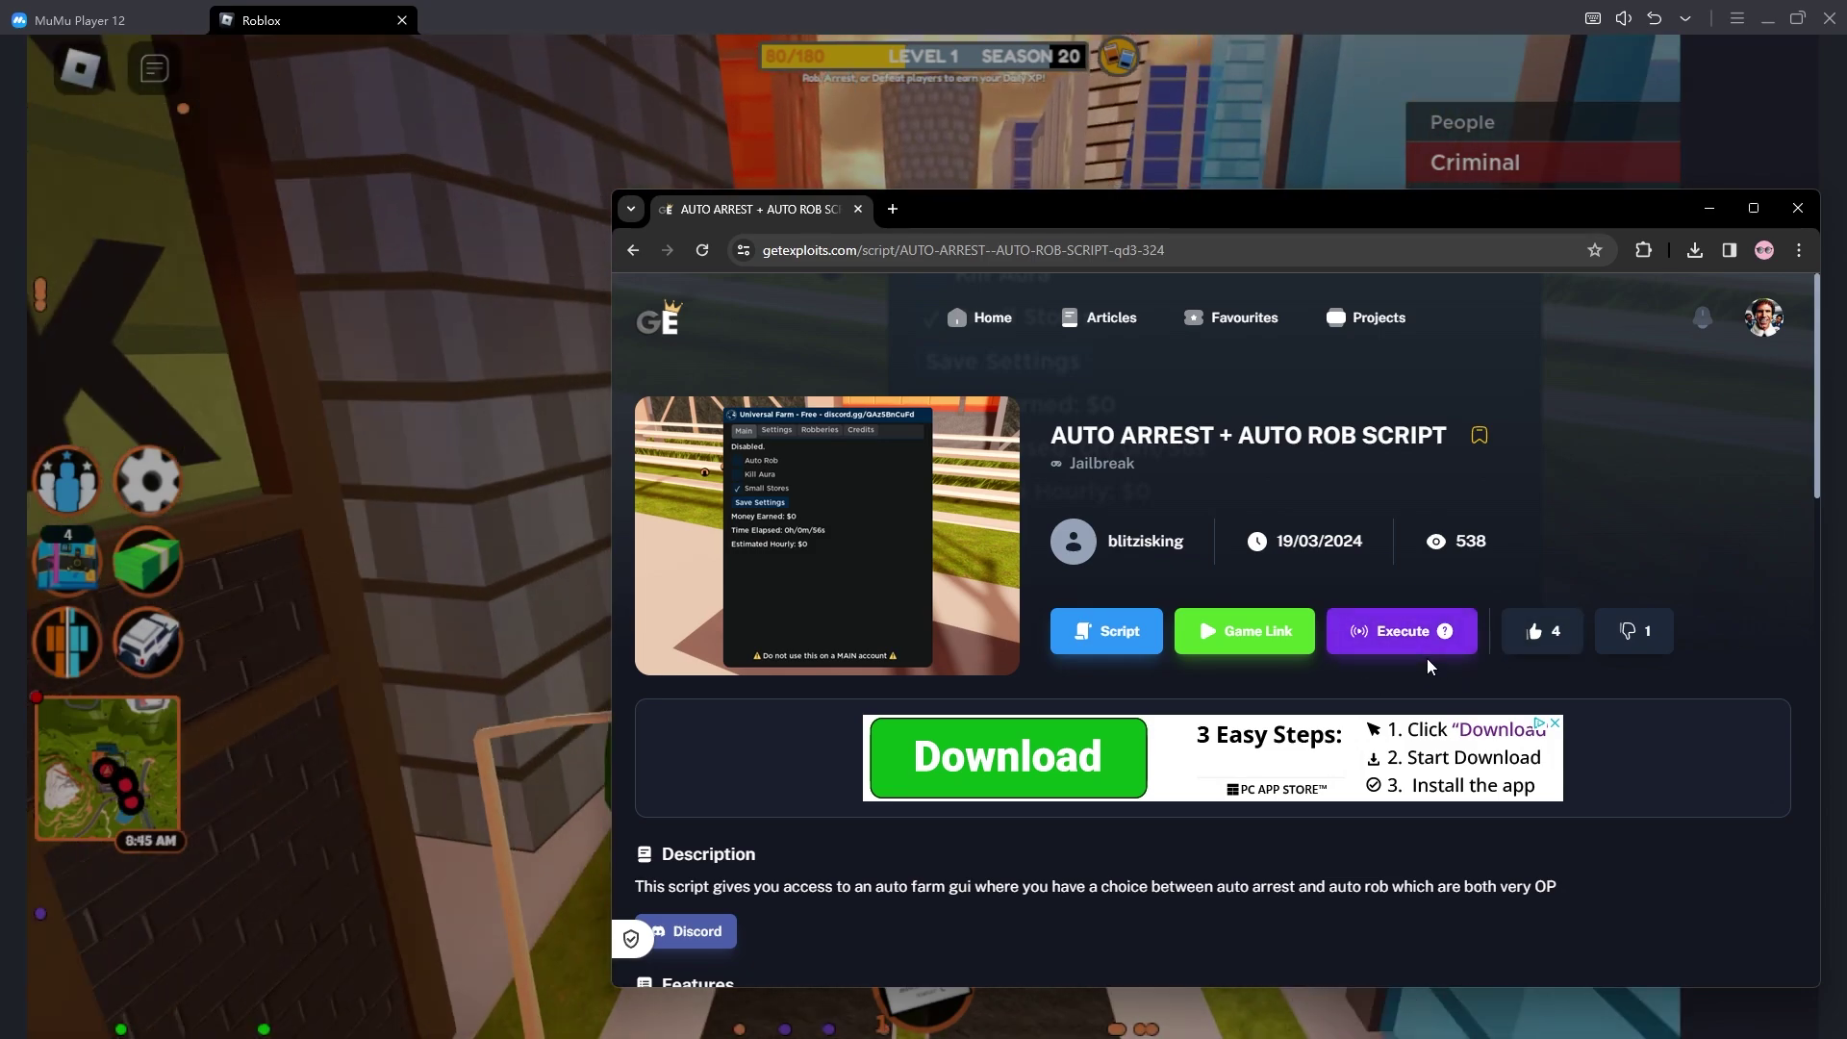
left_click(1400, 633)
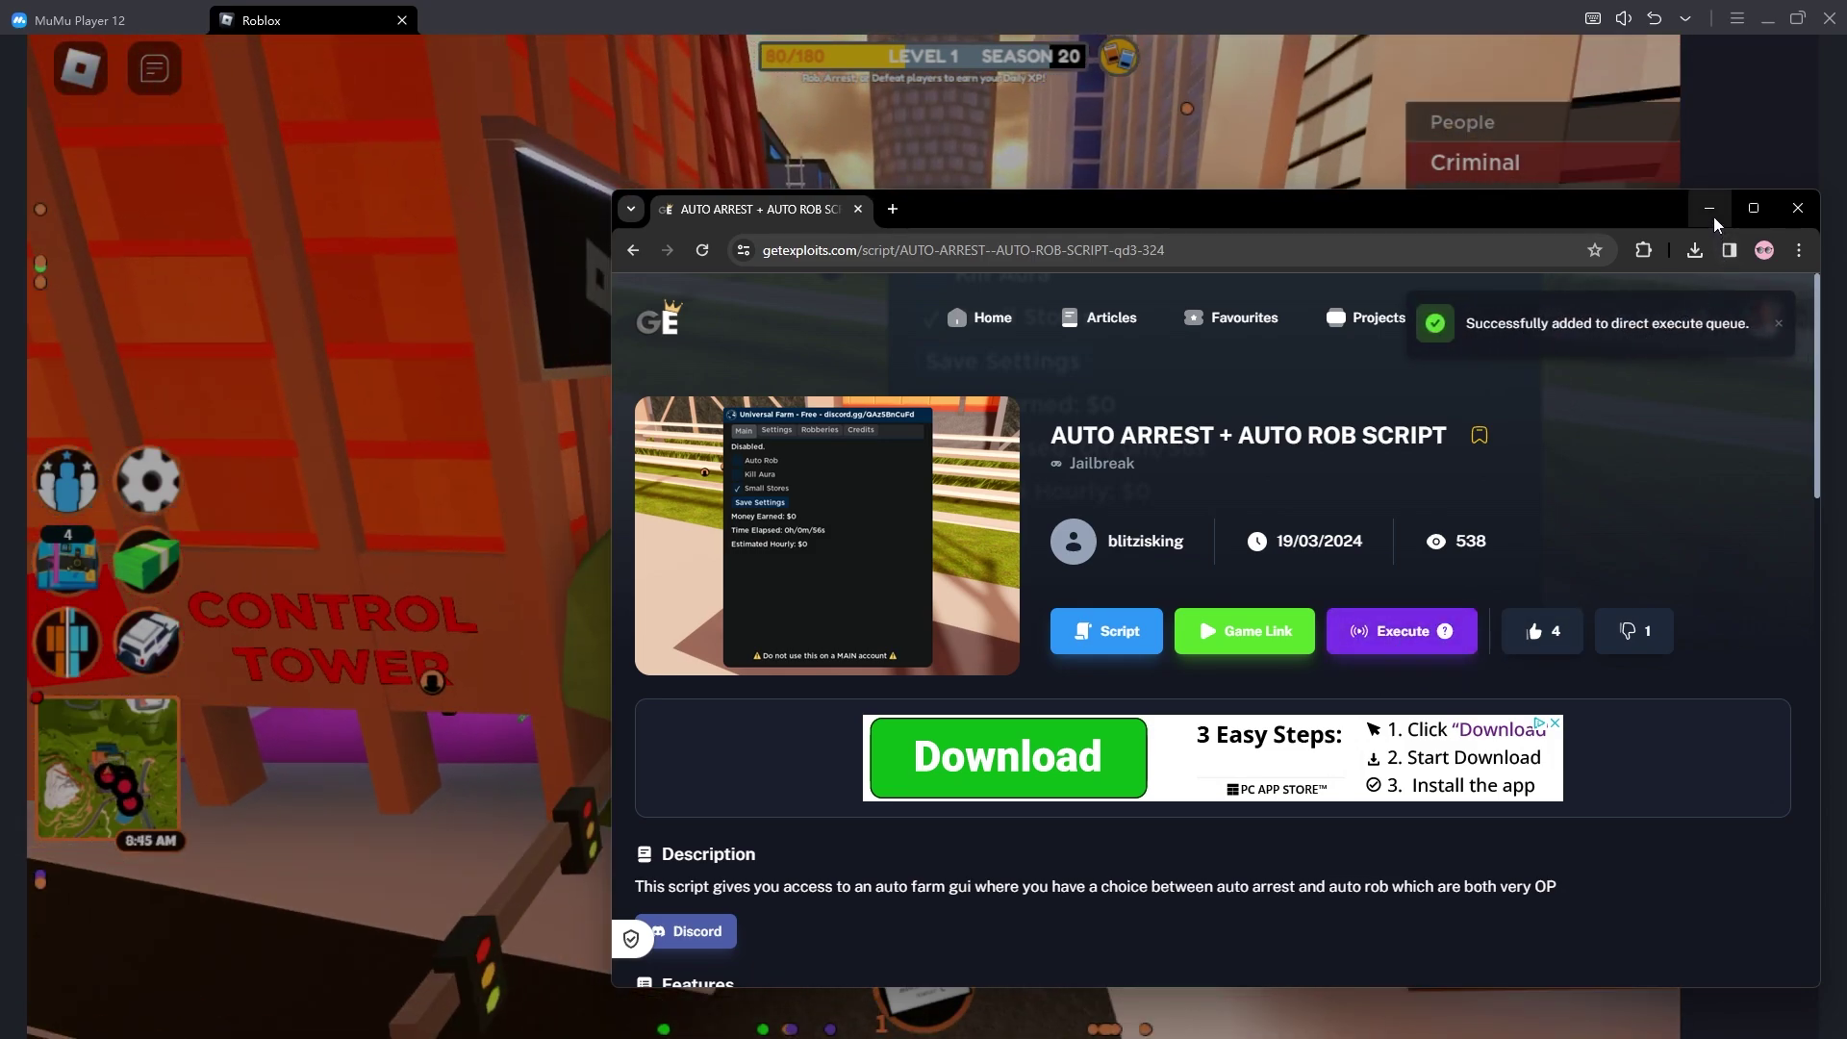
left_click(1712, 214)
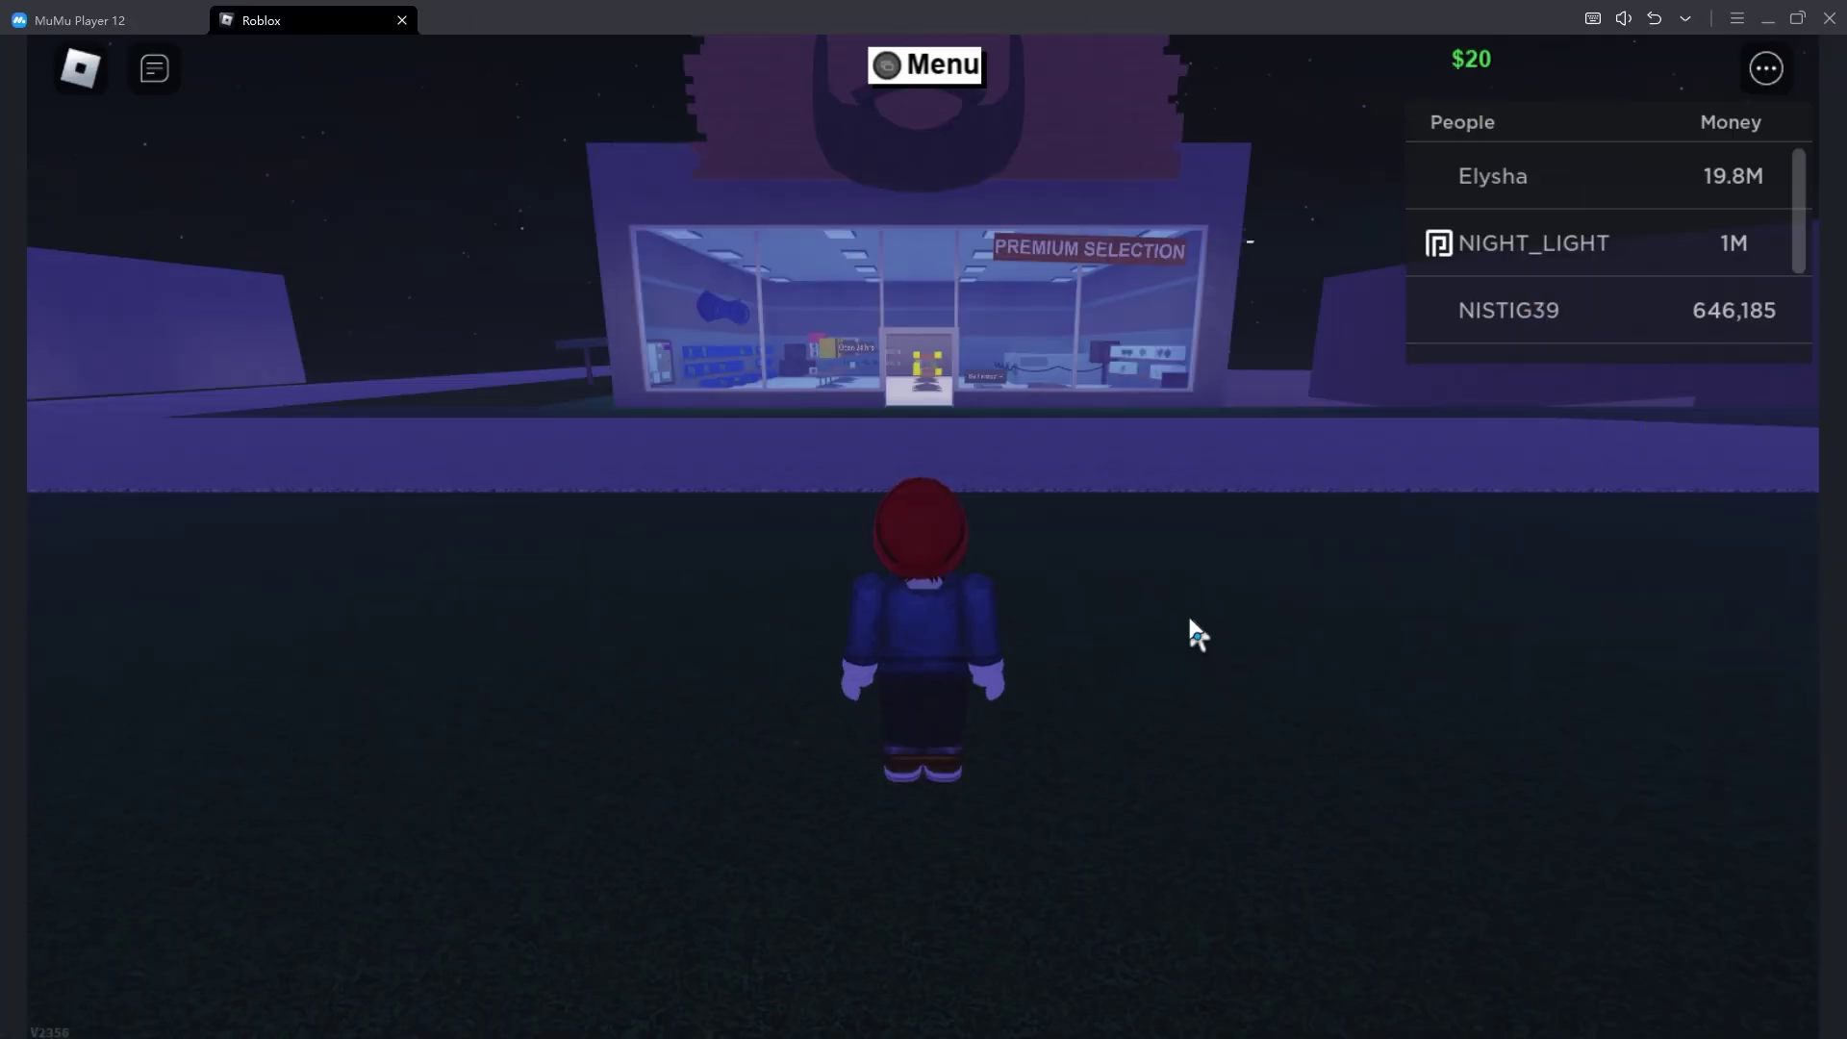
Dismiss the Lumberland welcome, walk the character to the Land Store, and open the F9 console
key("Tab")
mouse_move(1193, 630)
left_mouse_down()
mouse_move(864, 599)
mouse_move(1110, 583)
mouse_move(880, 308)
left_mouse_up()
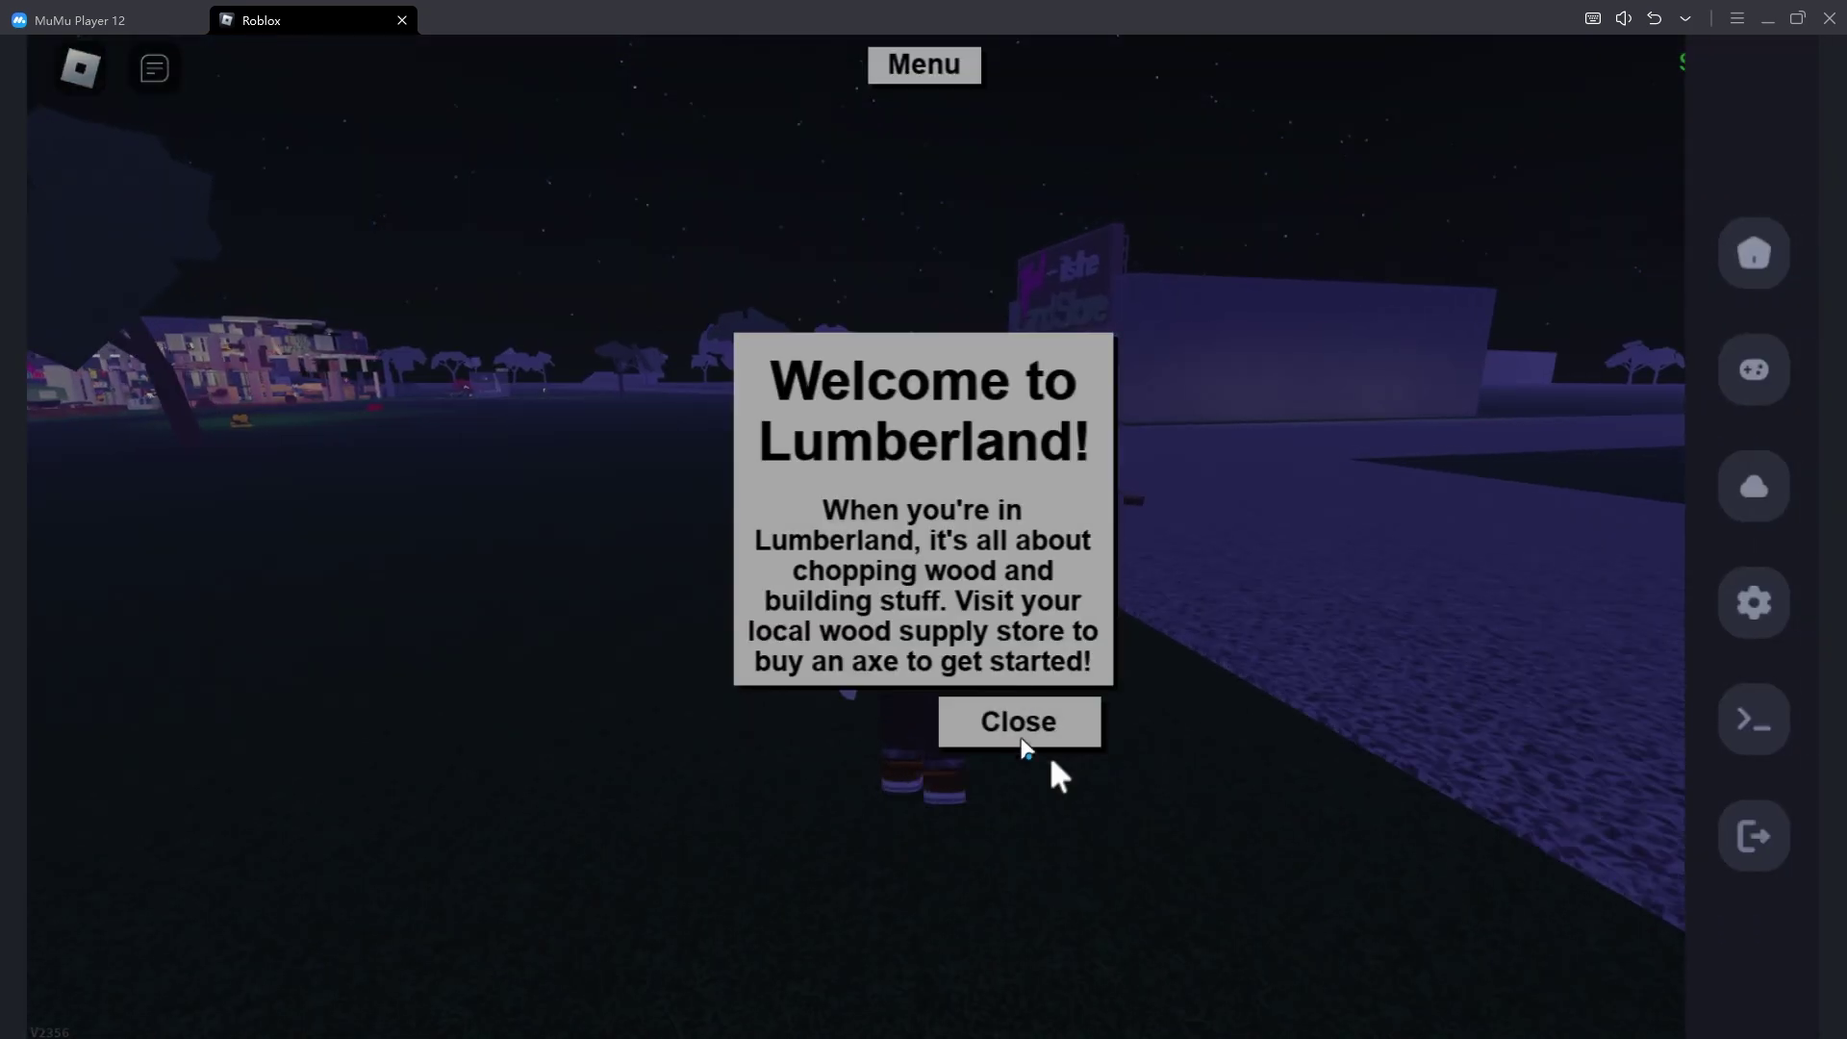
left_click(1022, 741)
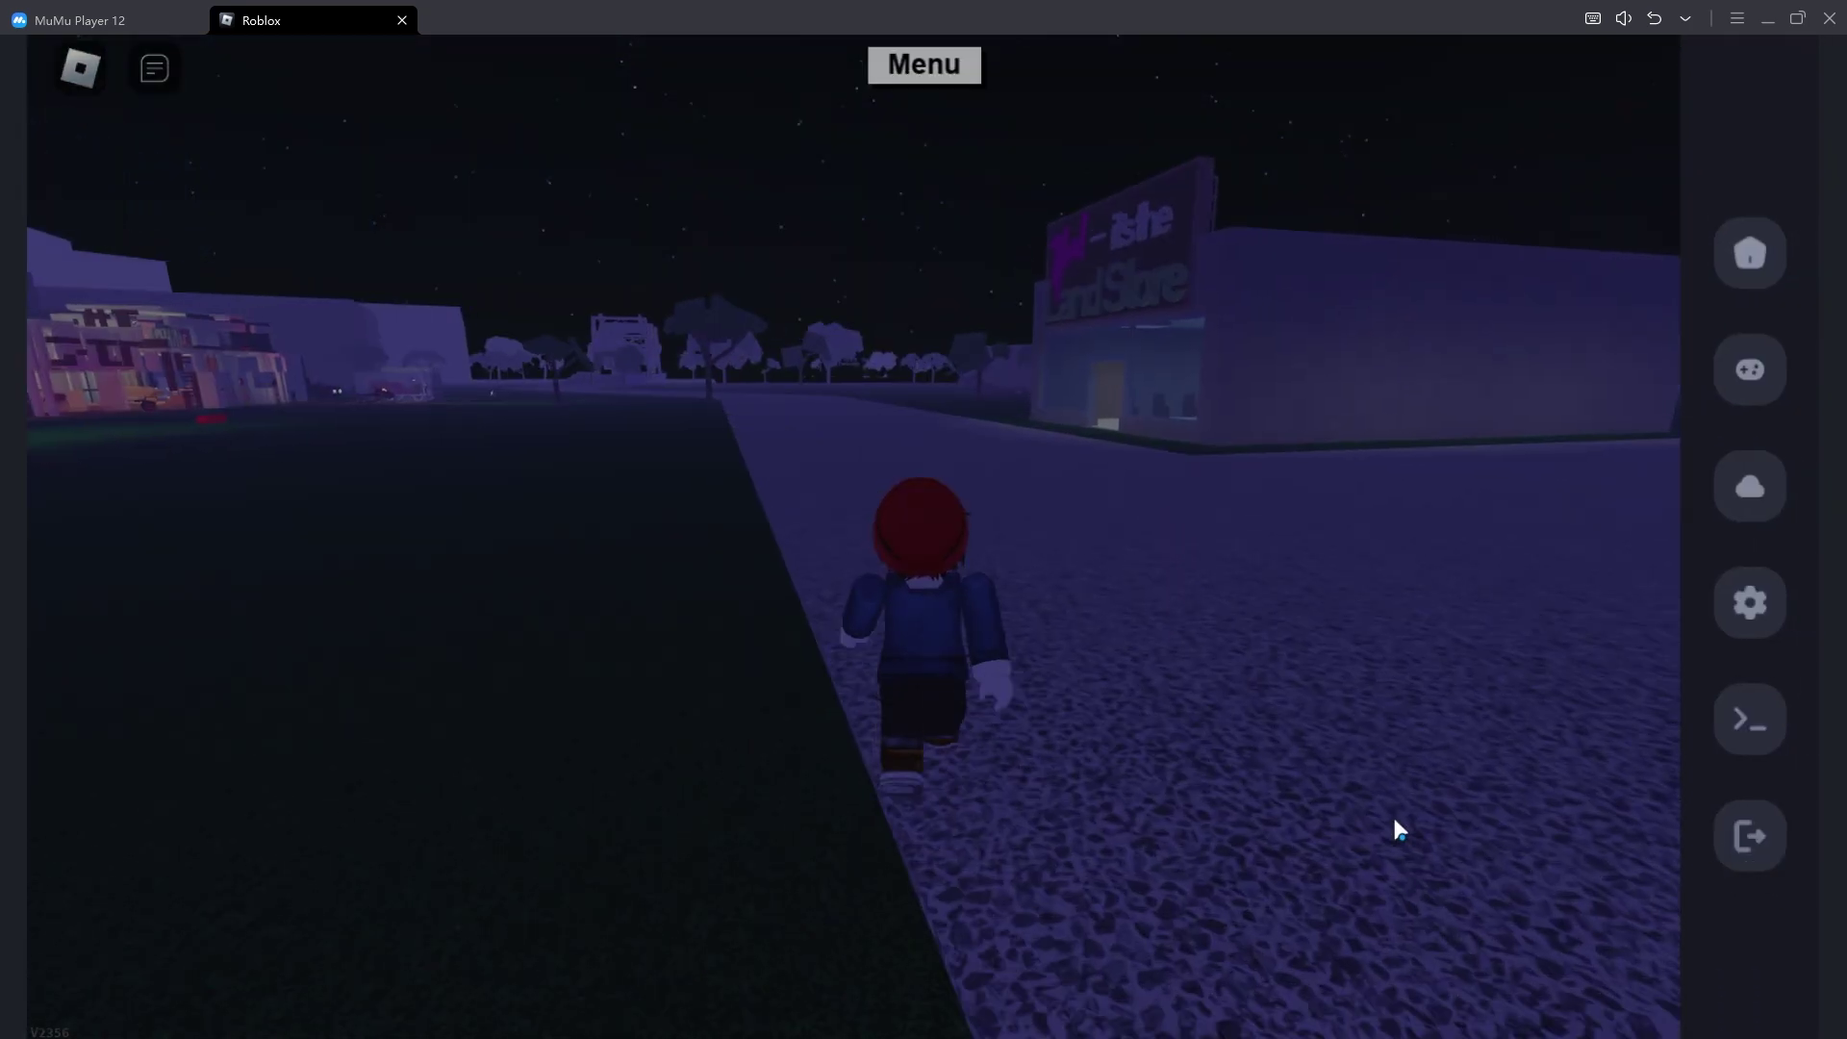
key("a")
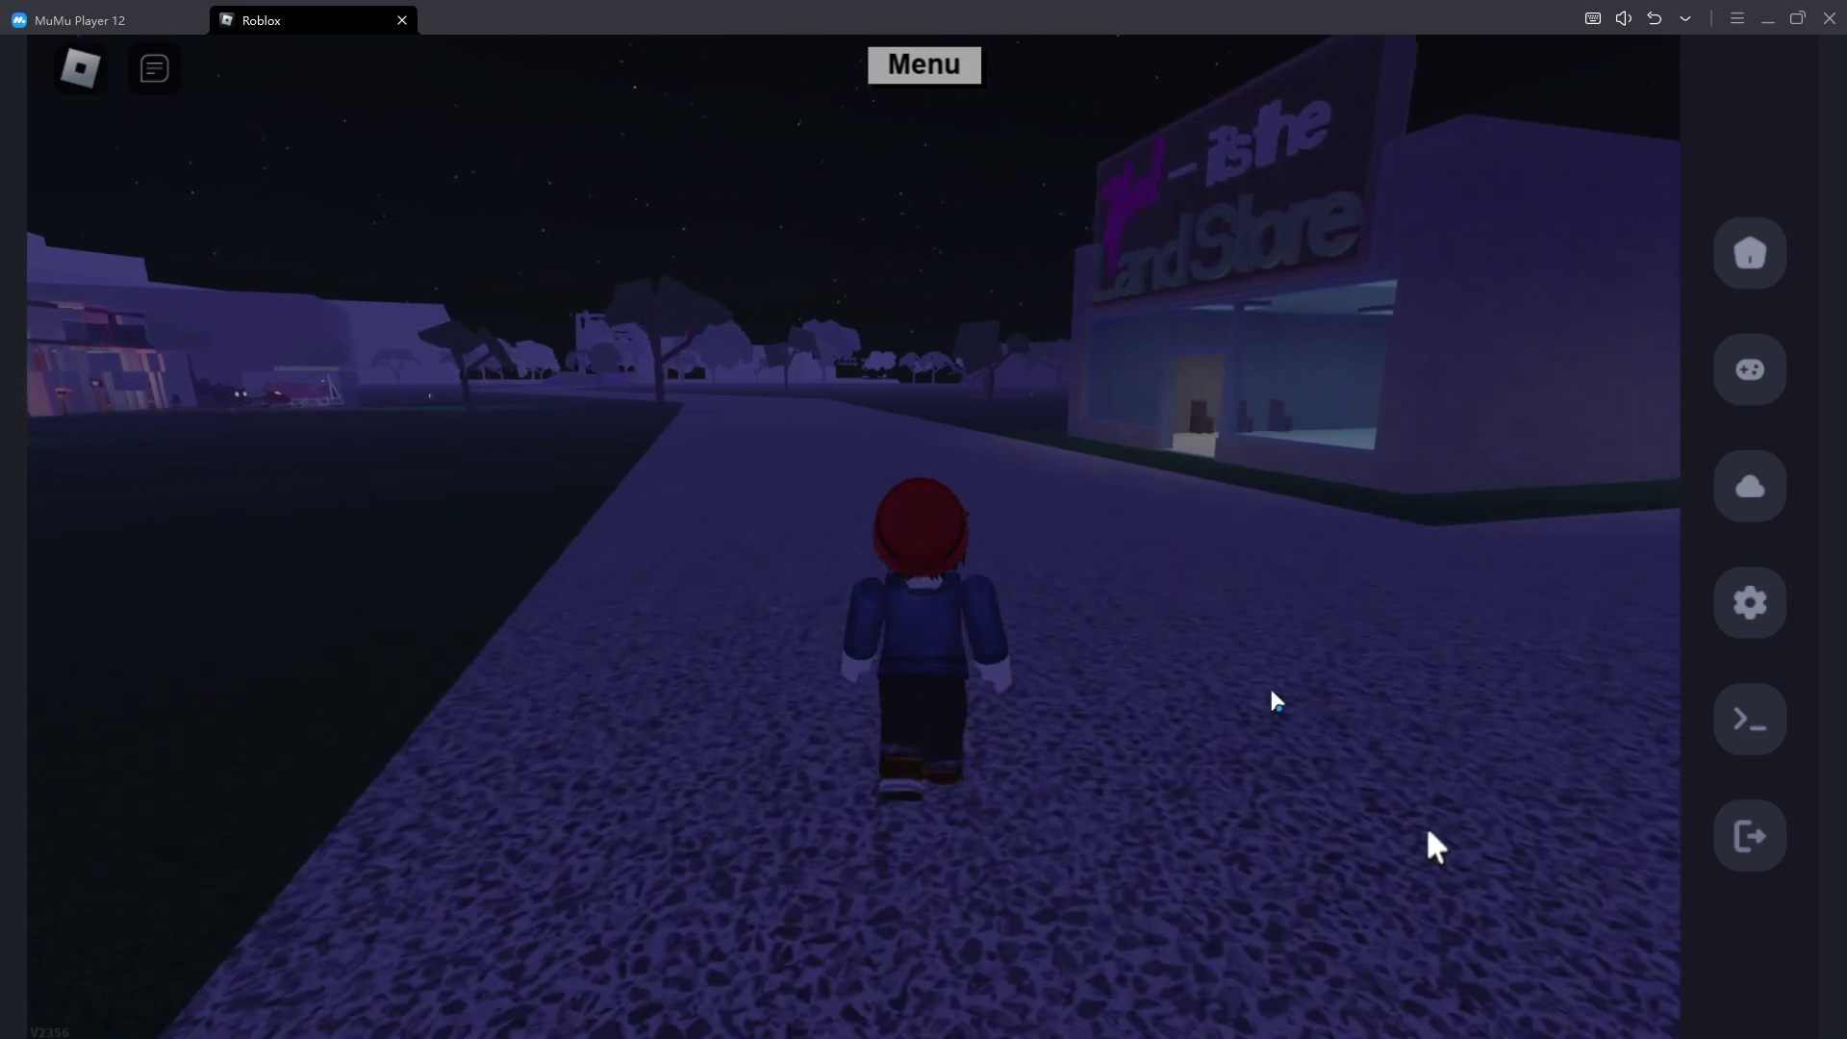
key("w")
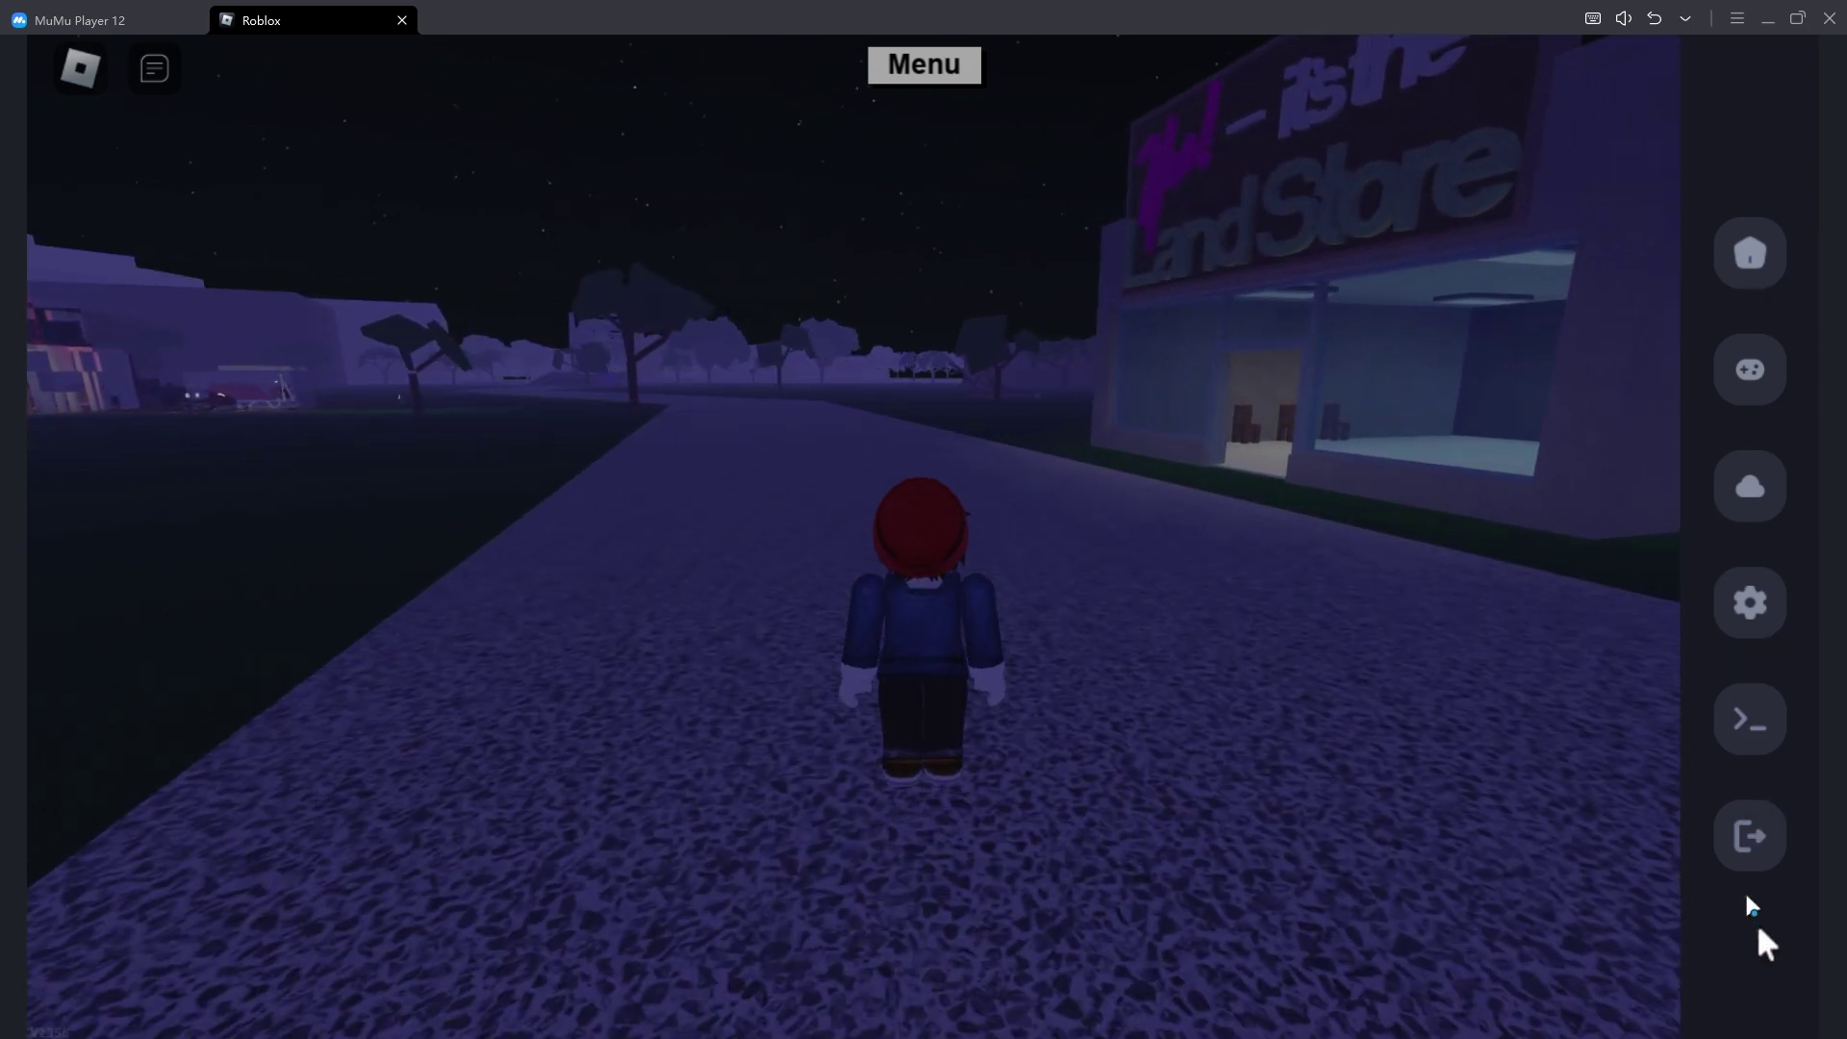
left_click(1752, 857)
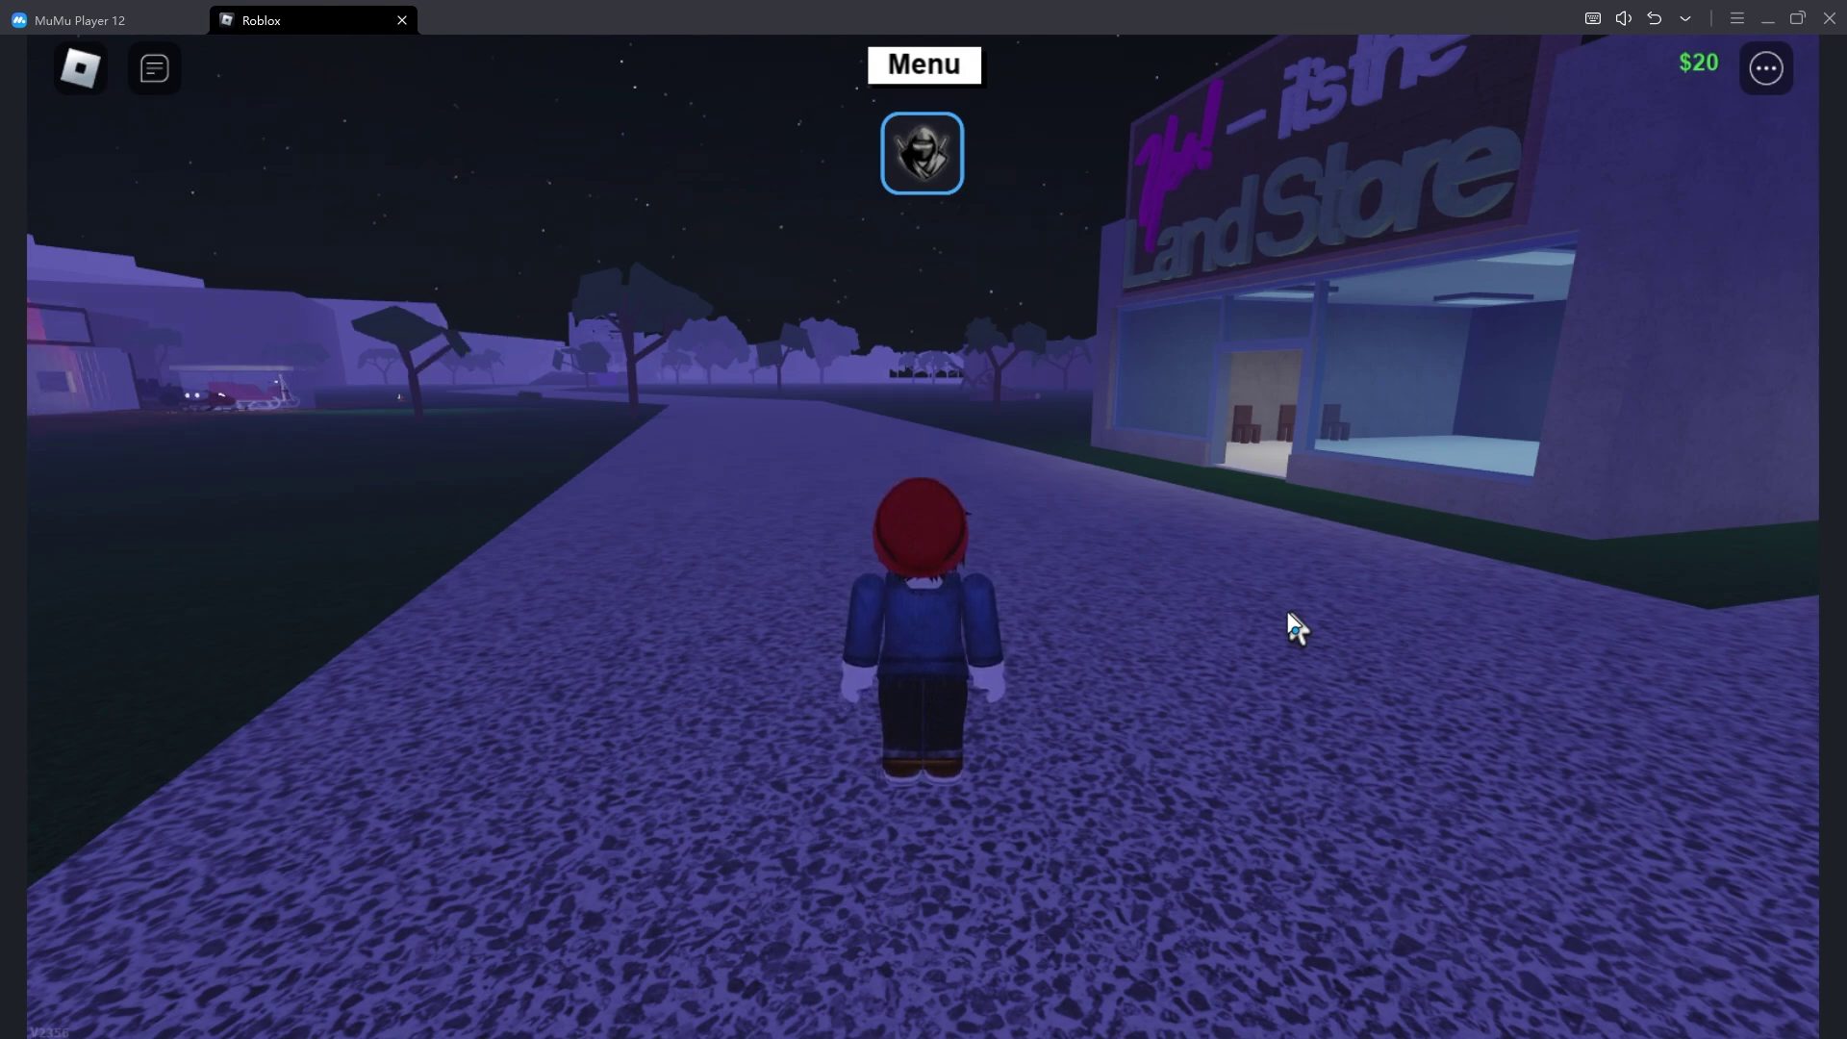
key("F9")
type("lumb")
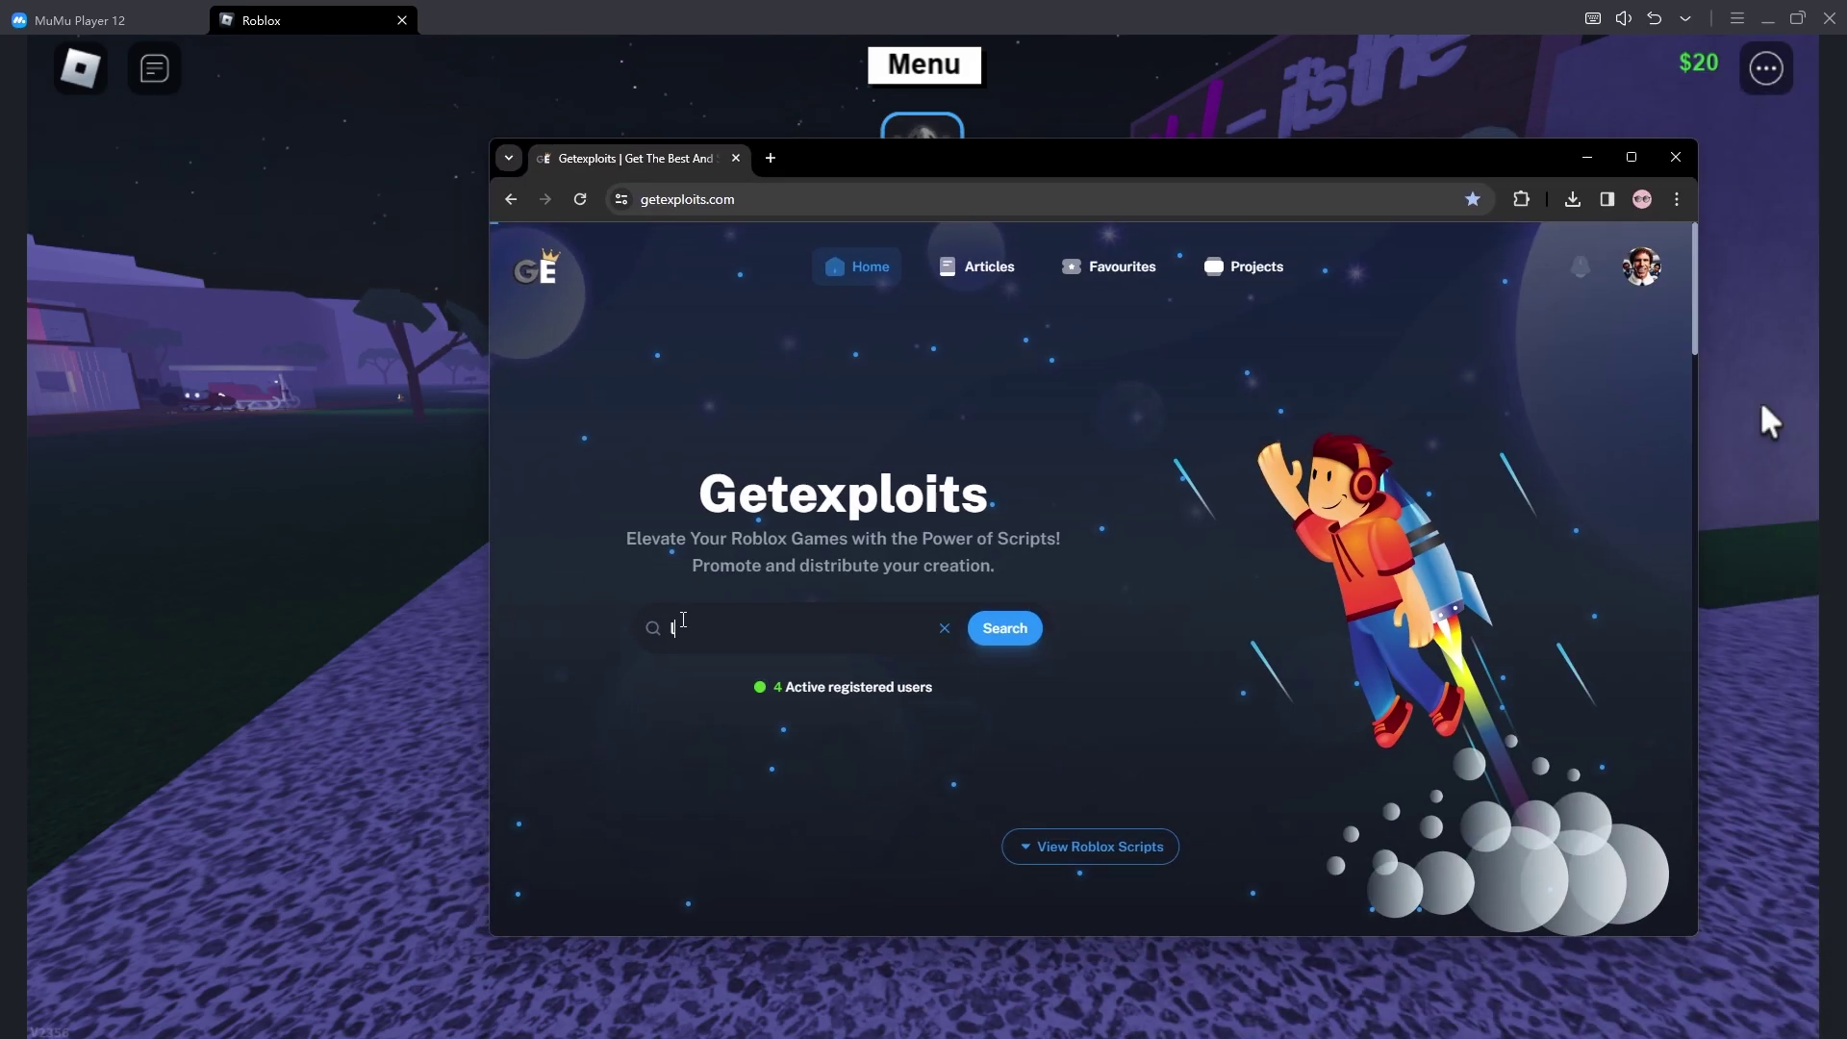
Search 'lumber tycoon 2' and queue the Toads Gui | LT2 Free Script for execution
type("er tycoon 2")
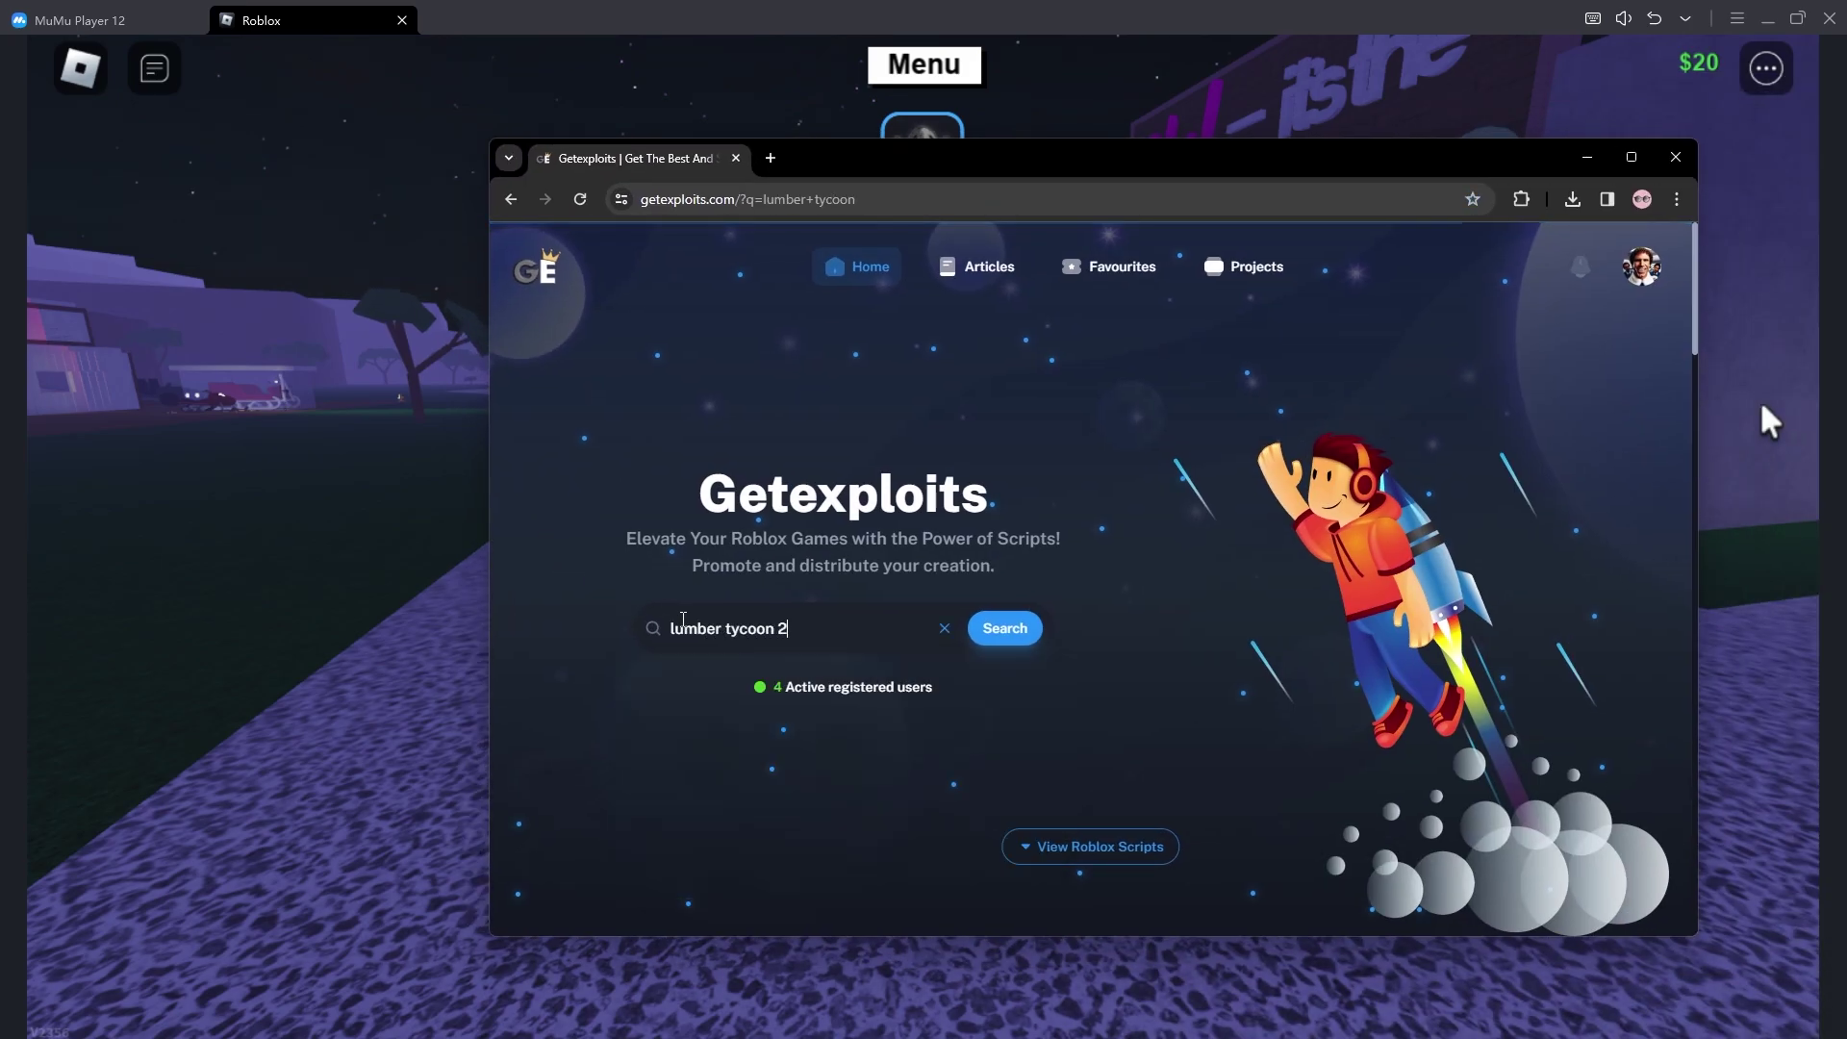
key("Return")
scroll(683, 627, "down", 2)
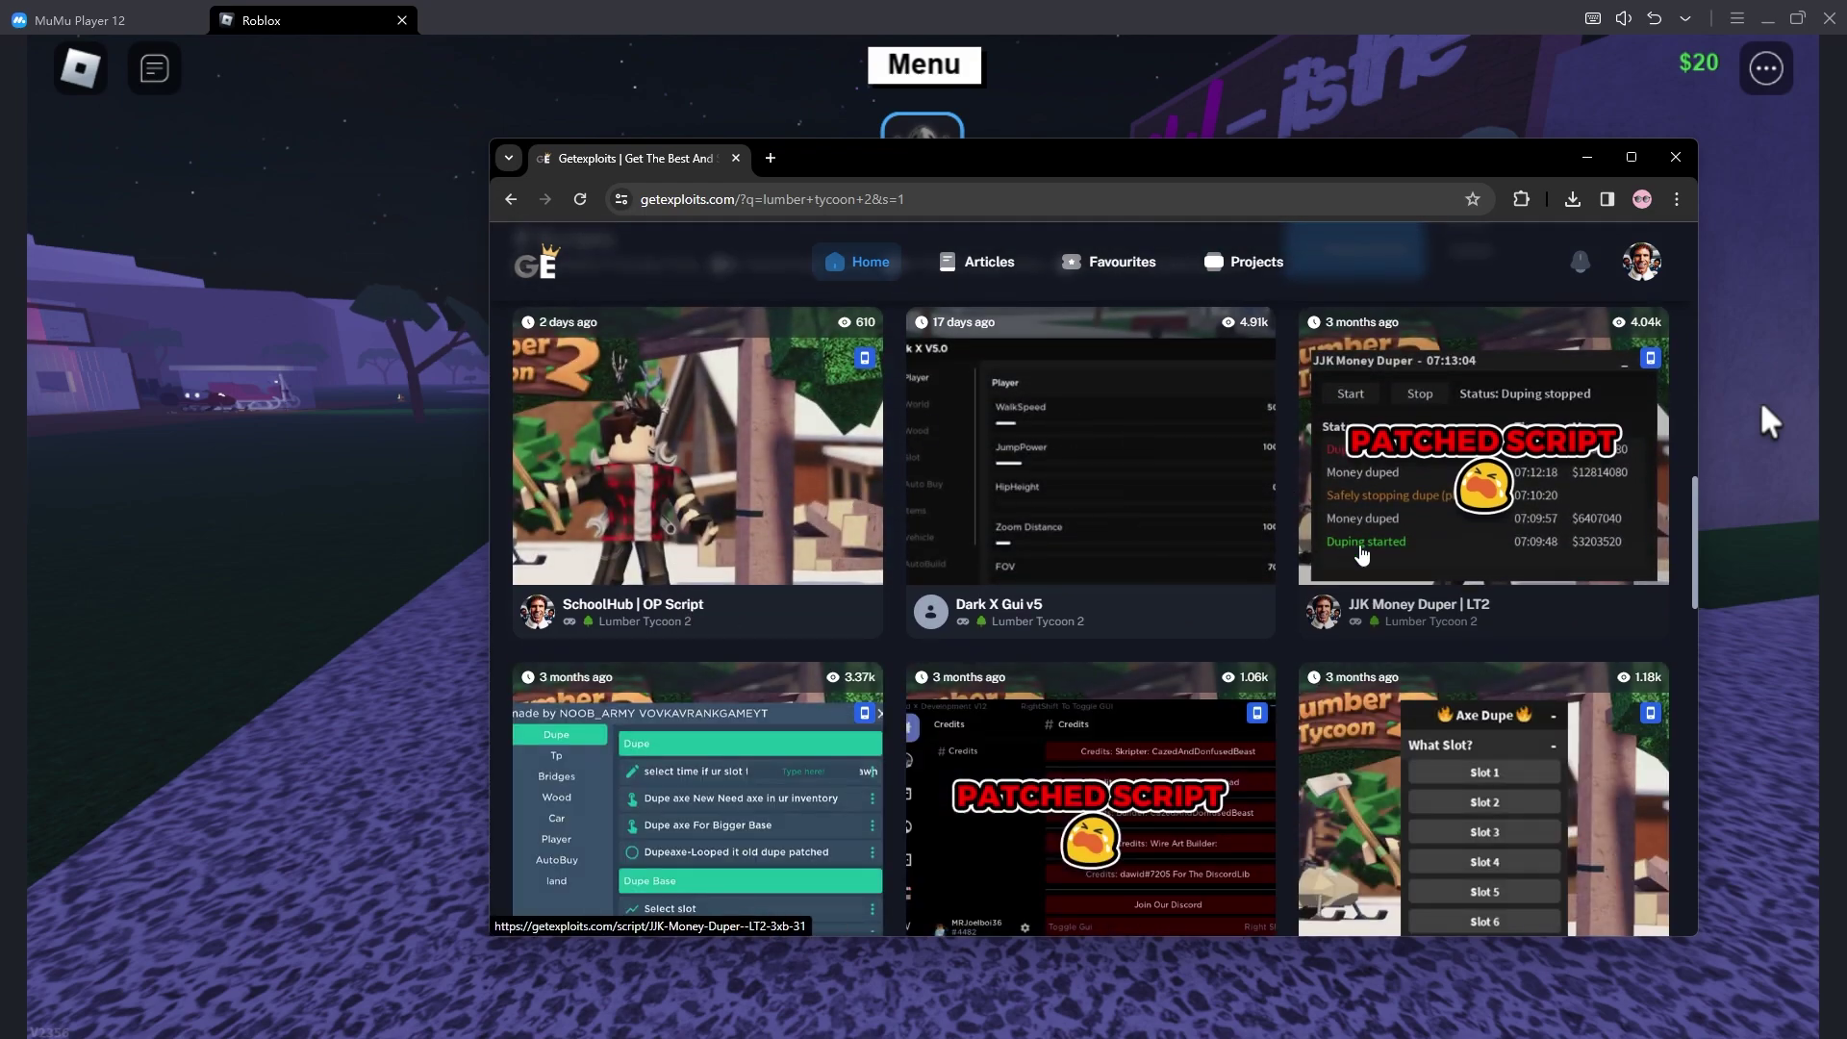
scroll(1488, 522, "down", 2)
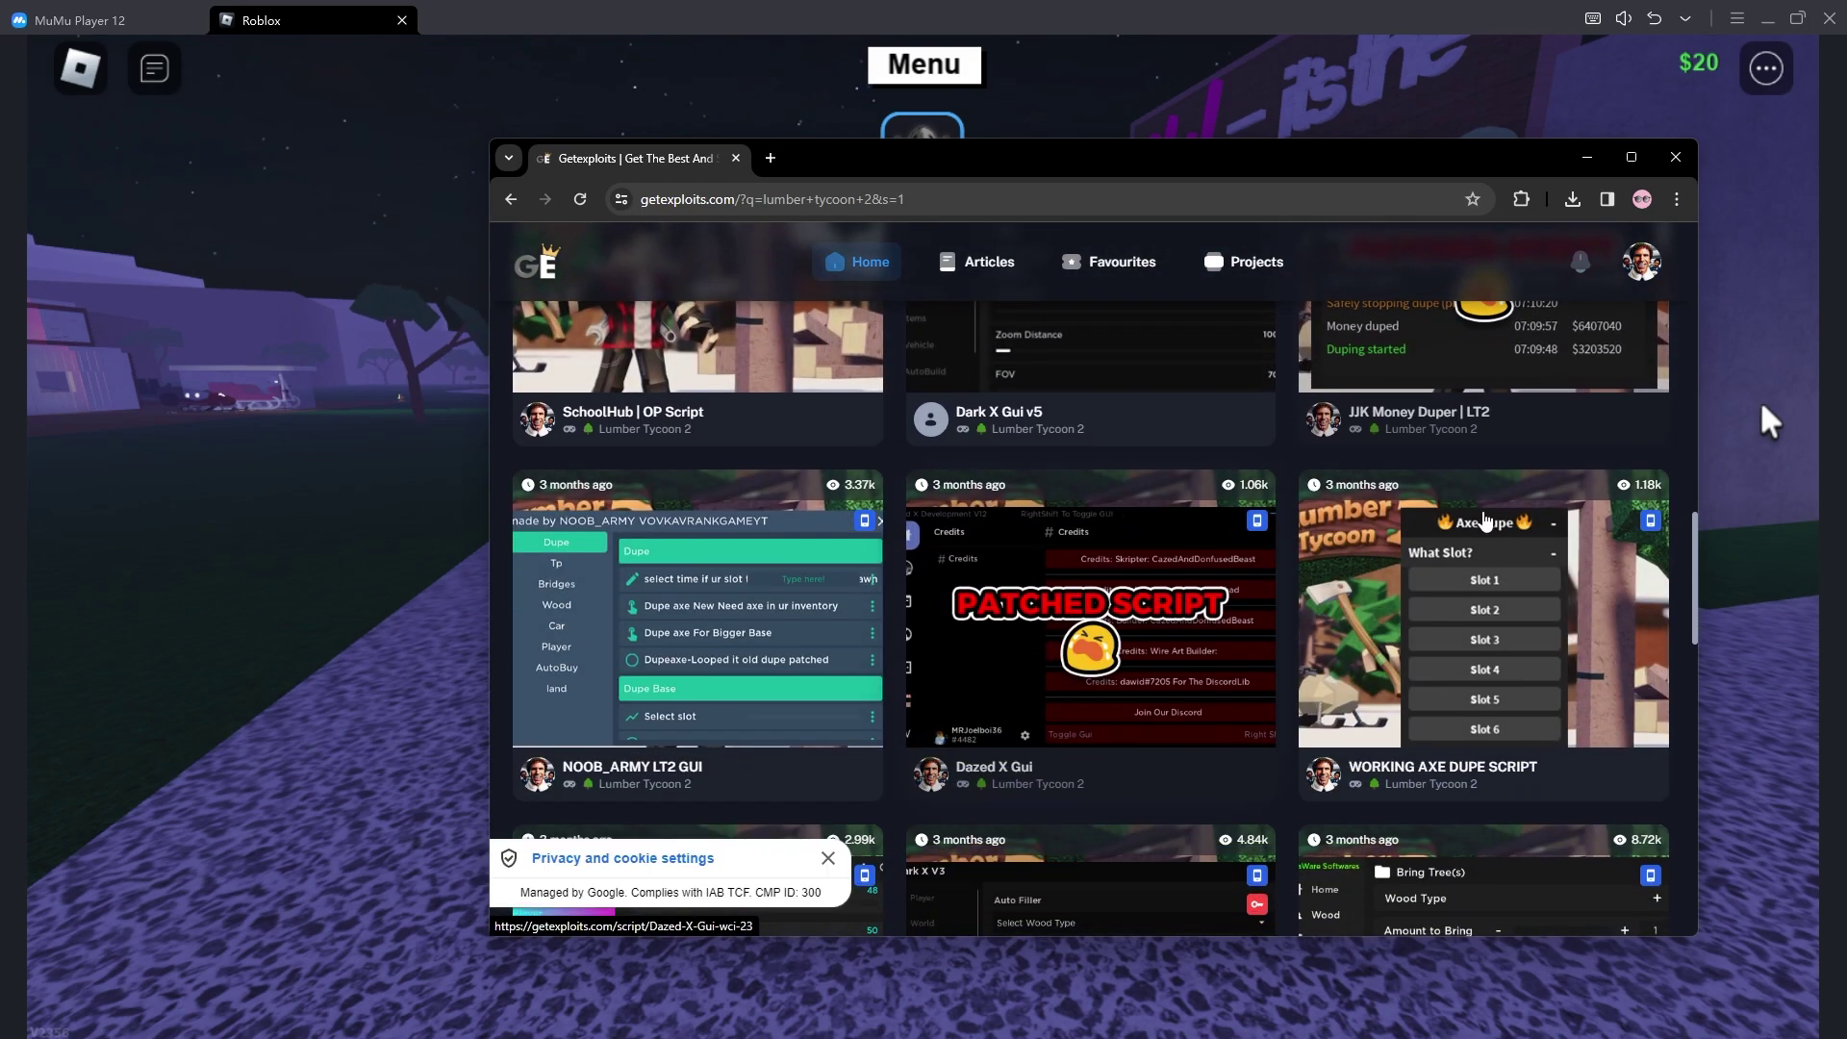
scroll(1103, 557, "up", 2)
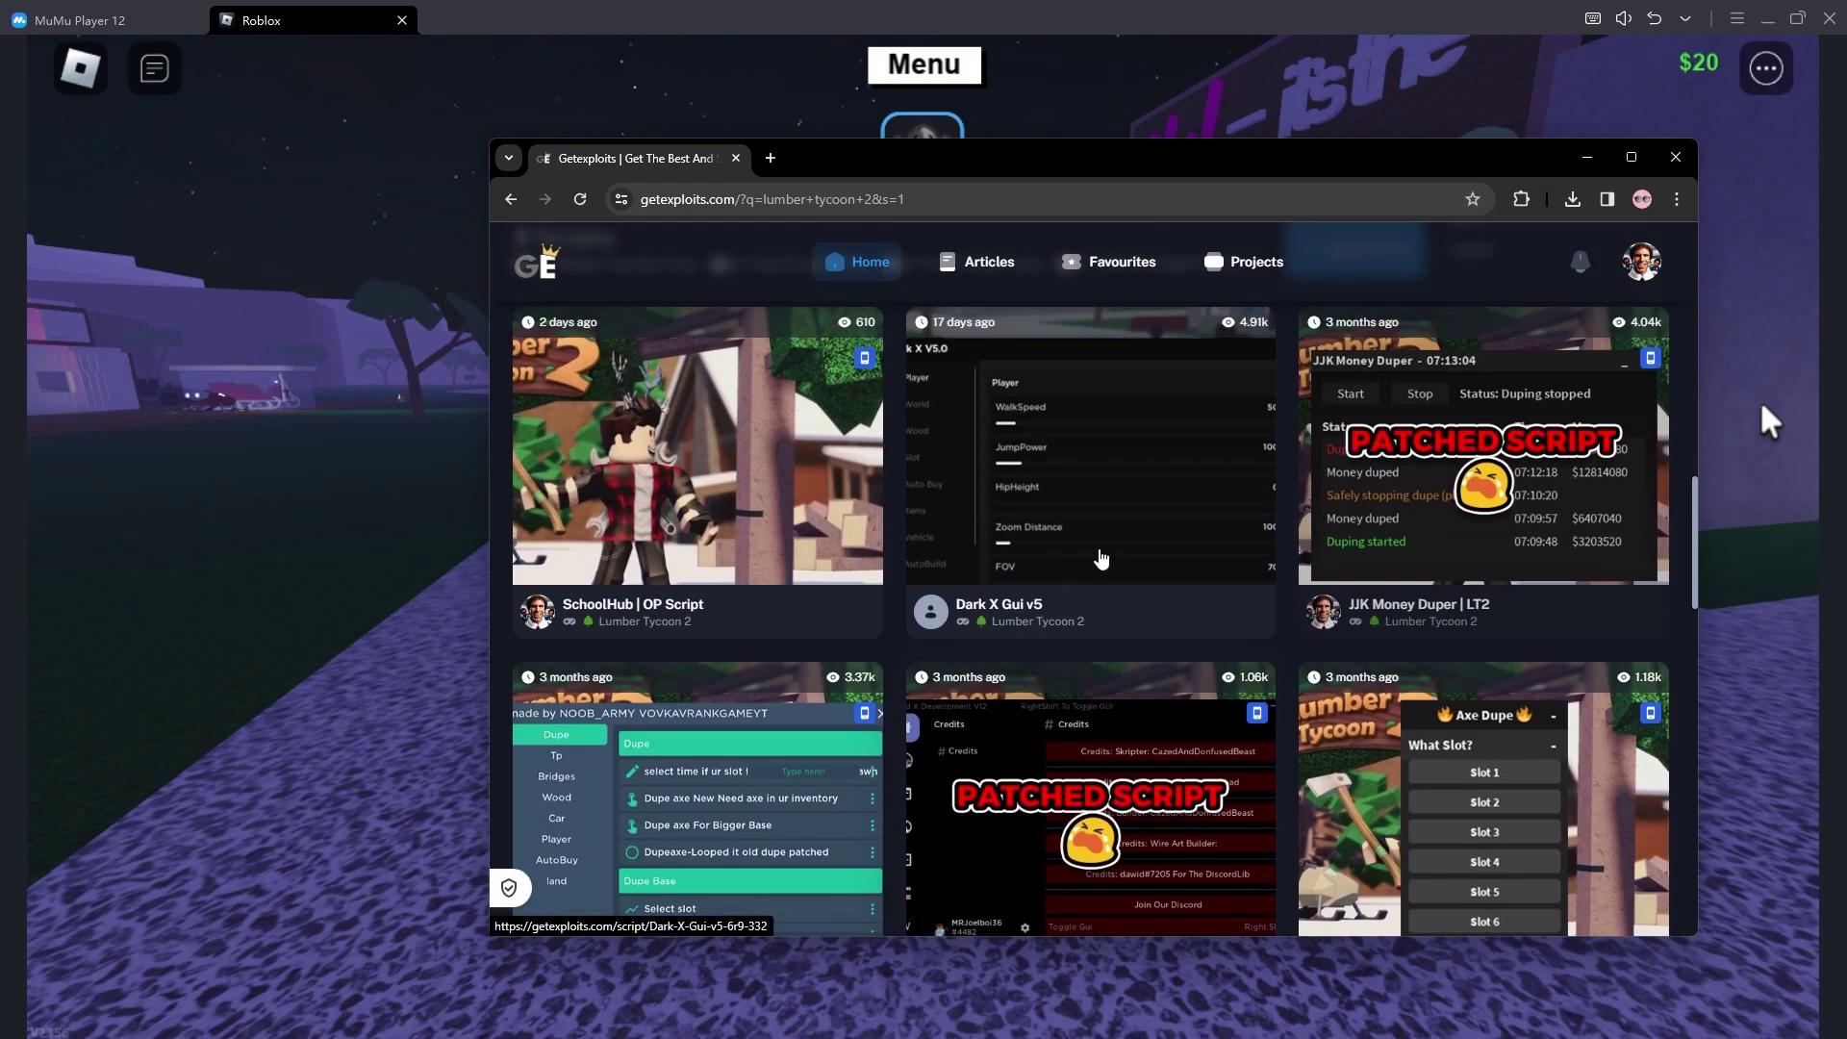
scroll(1135, 538, "down", 6)
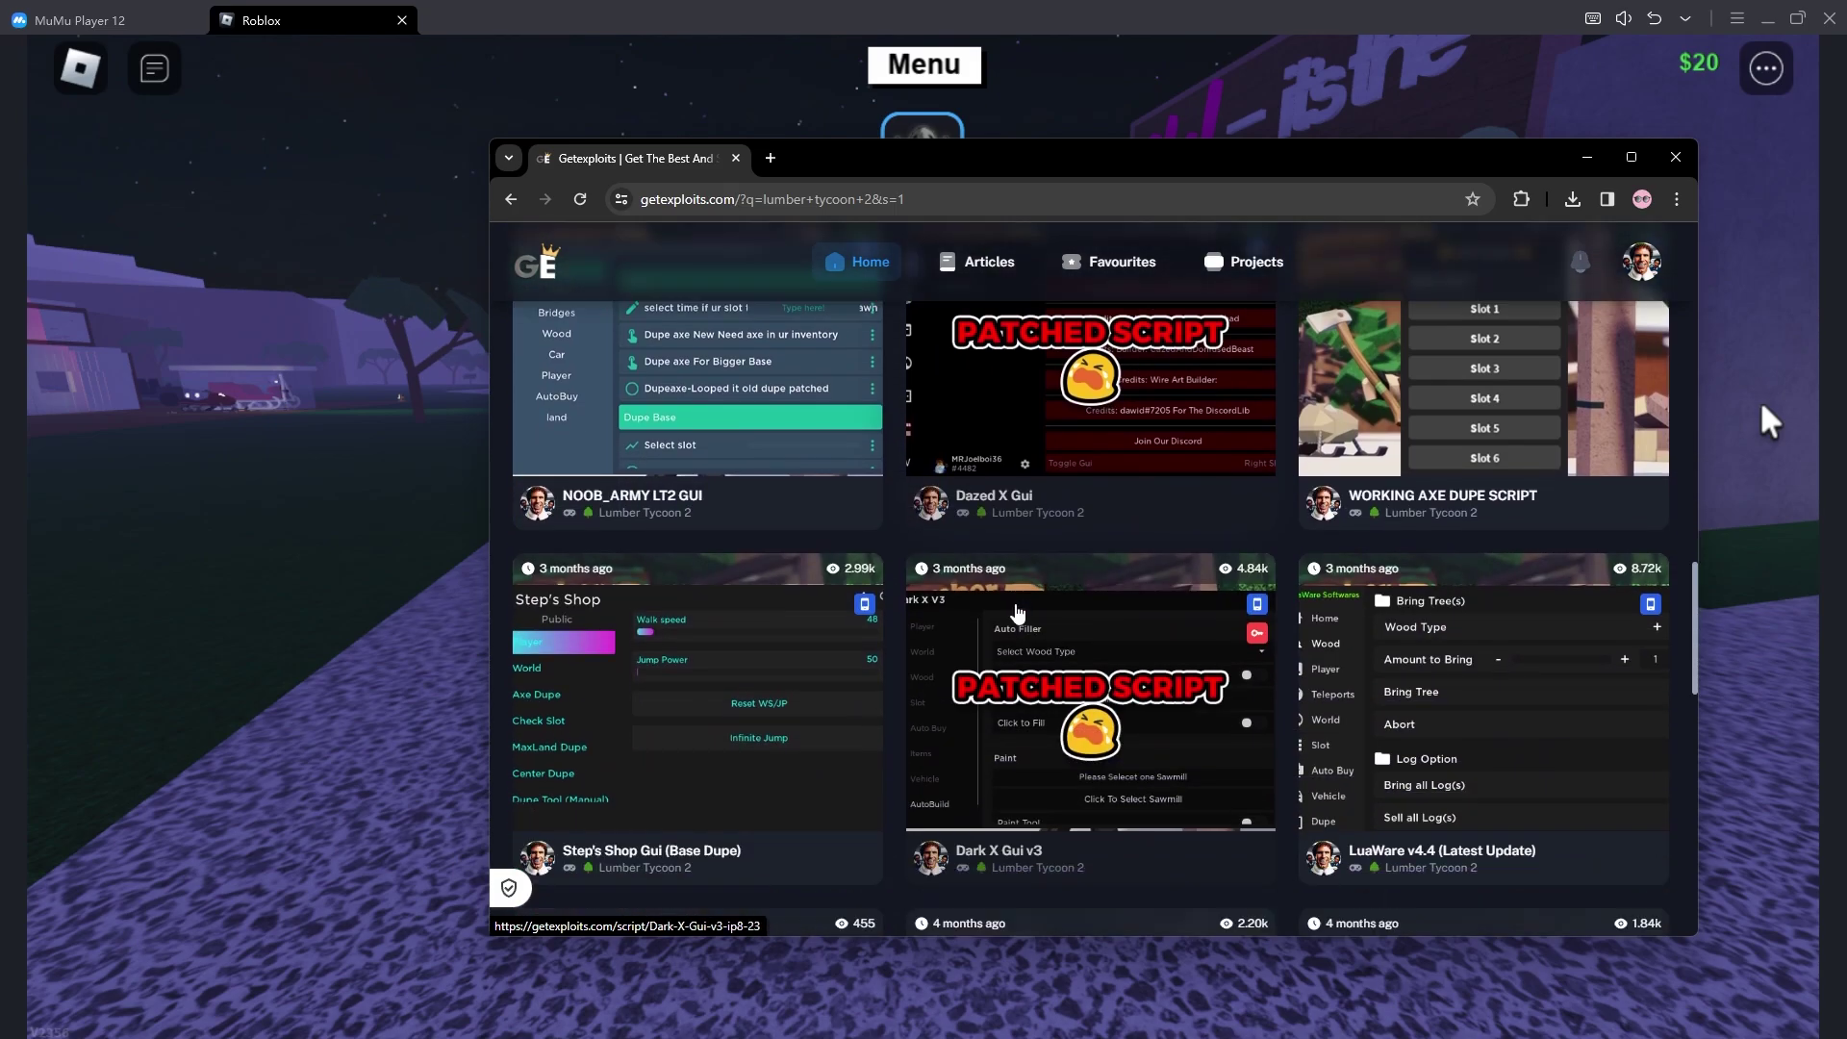
scroll(777, 676, "down", 3)
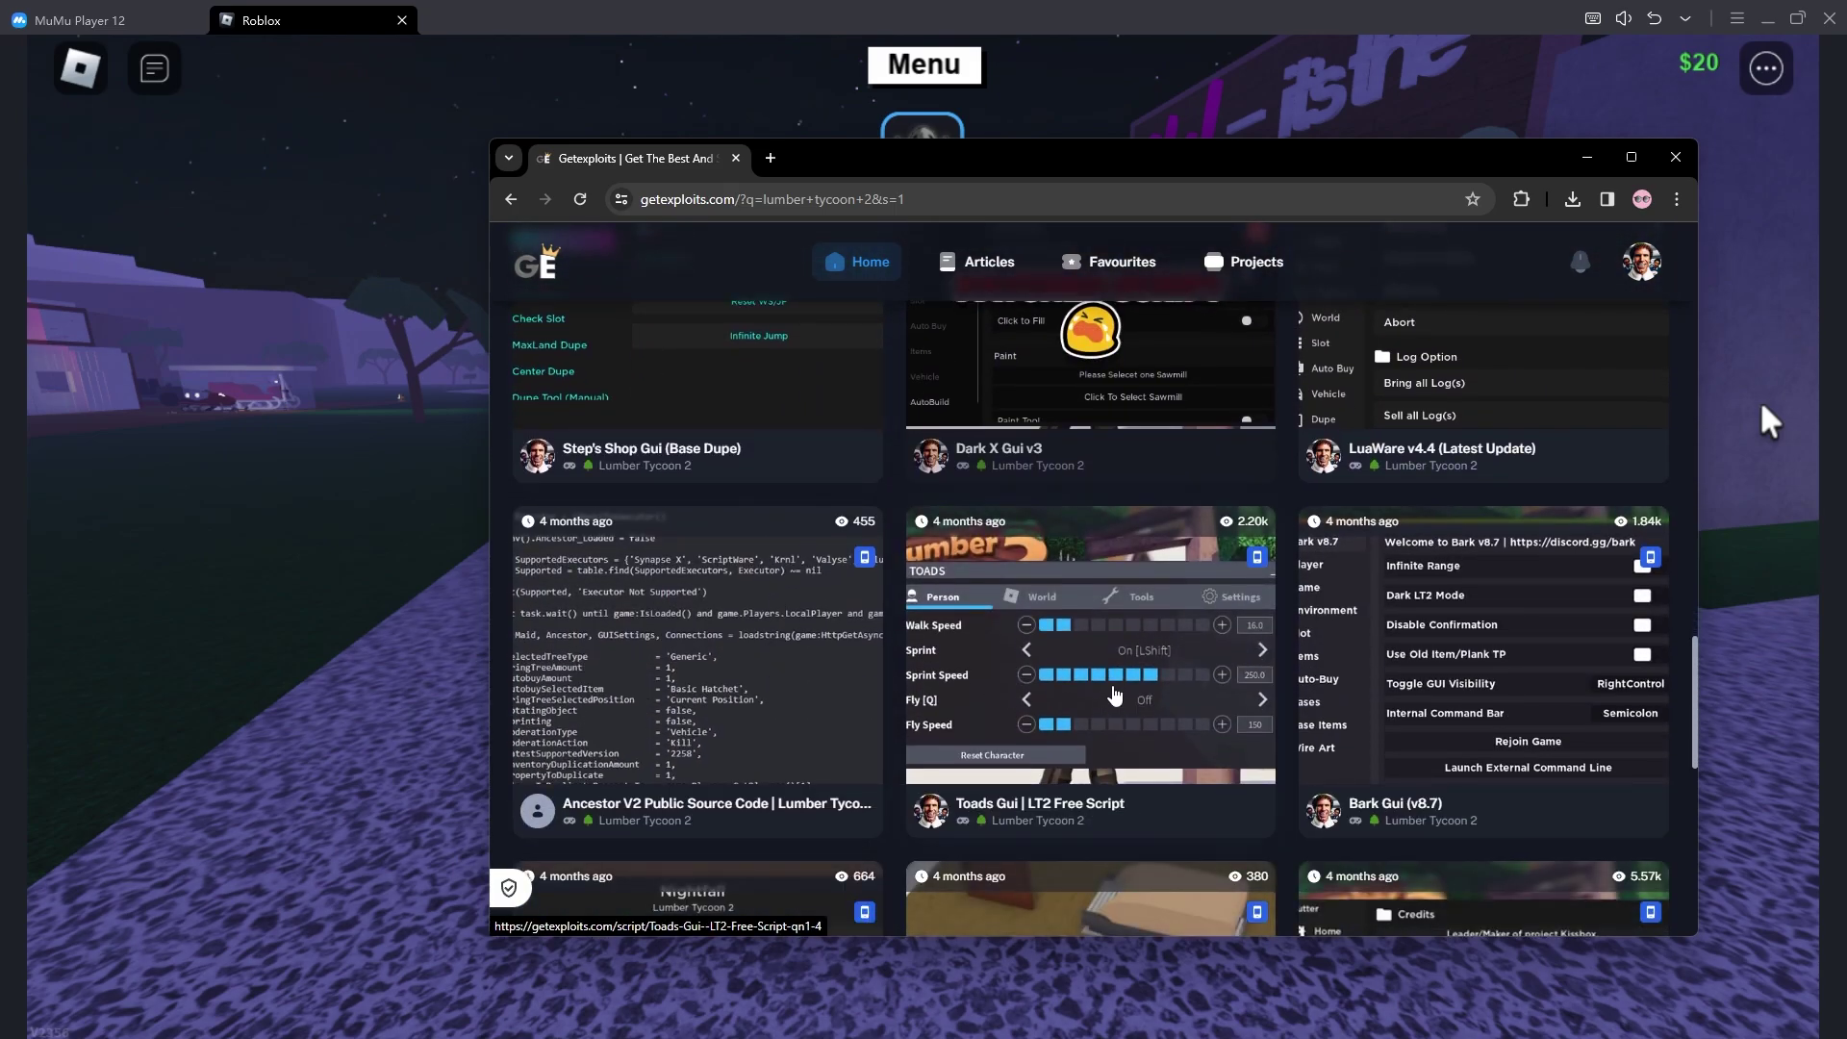
left_click(1116, 688)
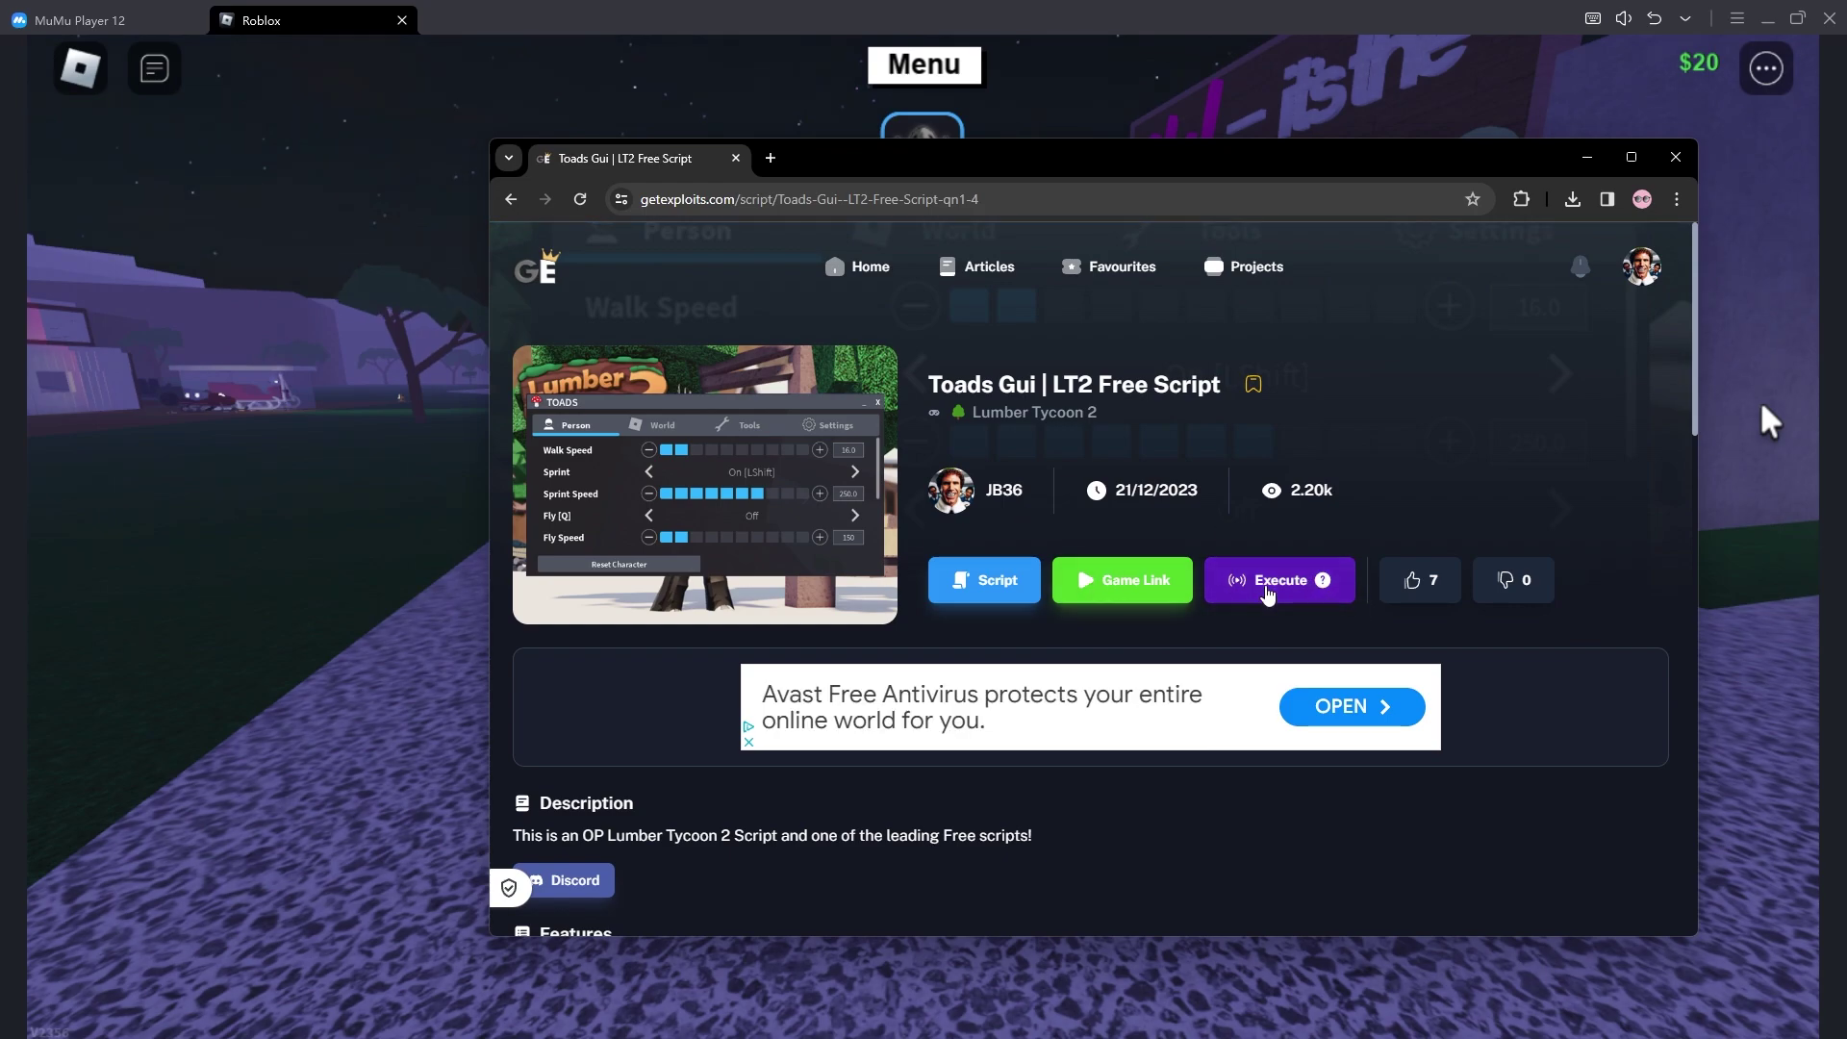
left_click(1265, 588)
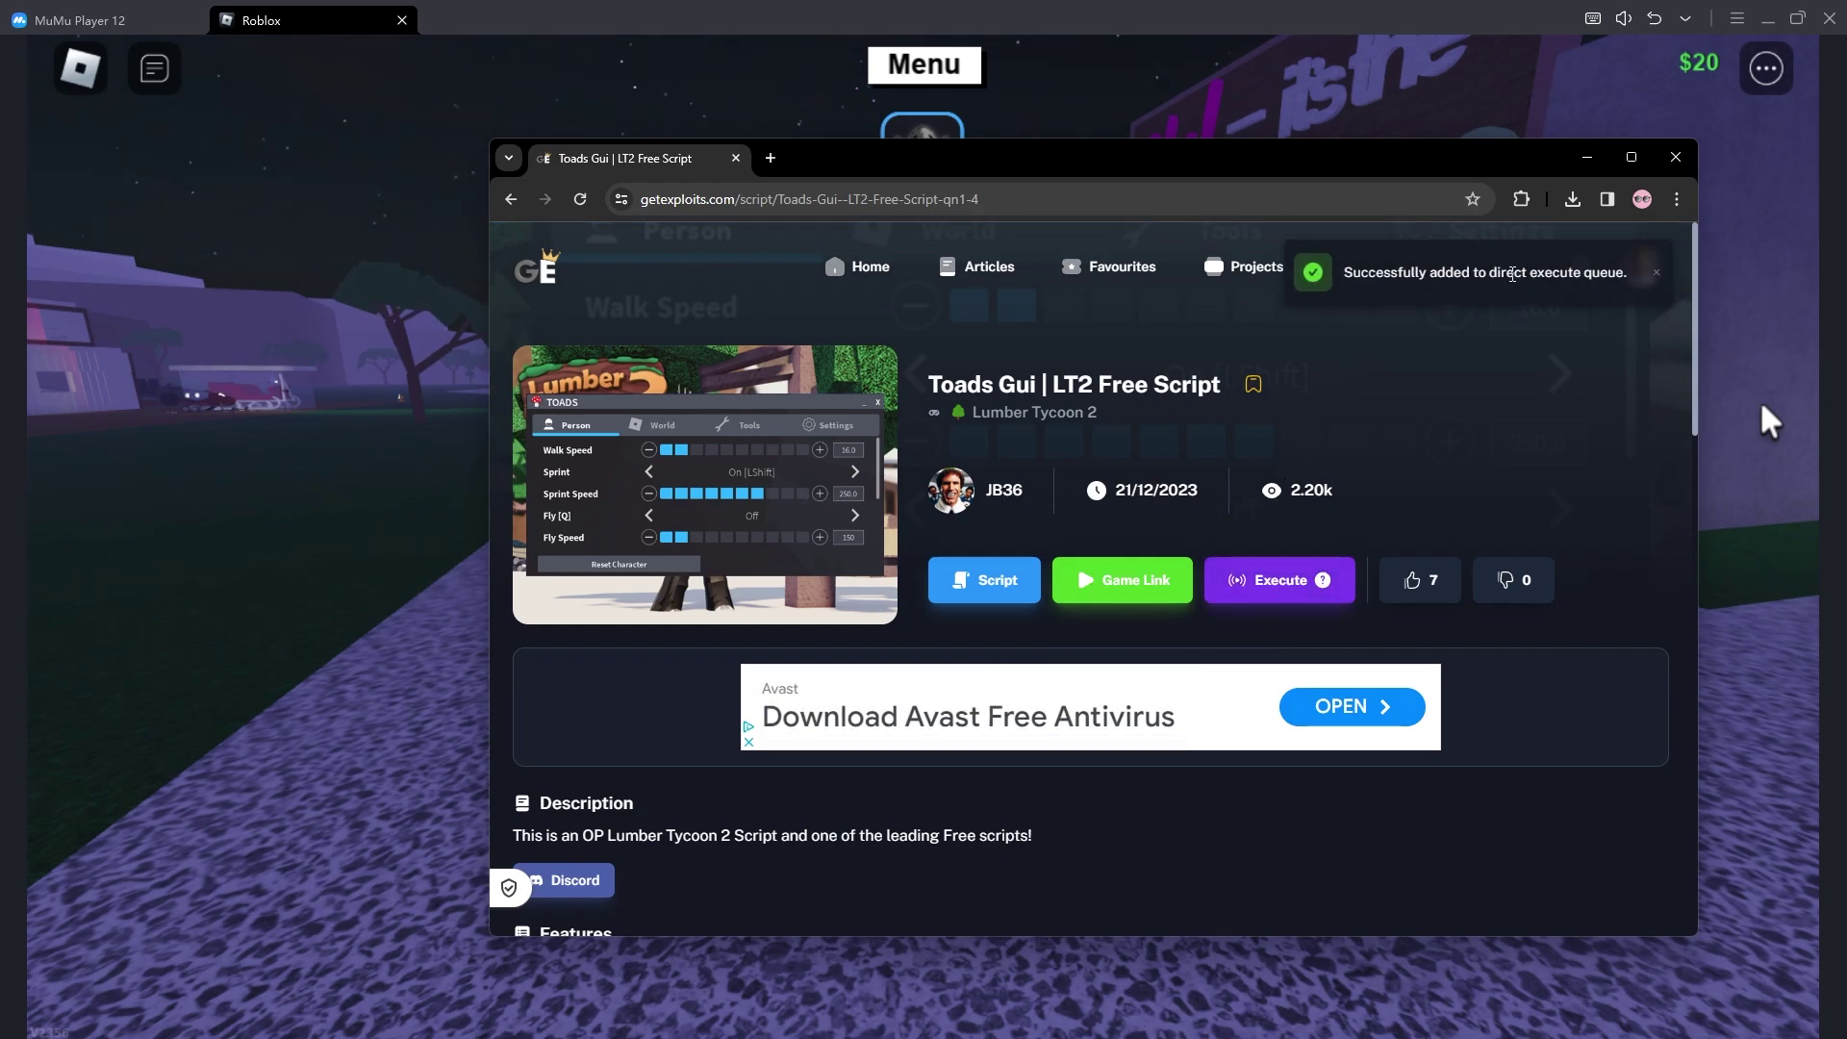
Hide the browser to show the game, shift the TOADS panel down-left, and walk forward
left_click(1584, 158)
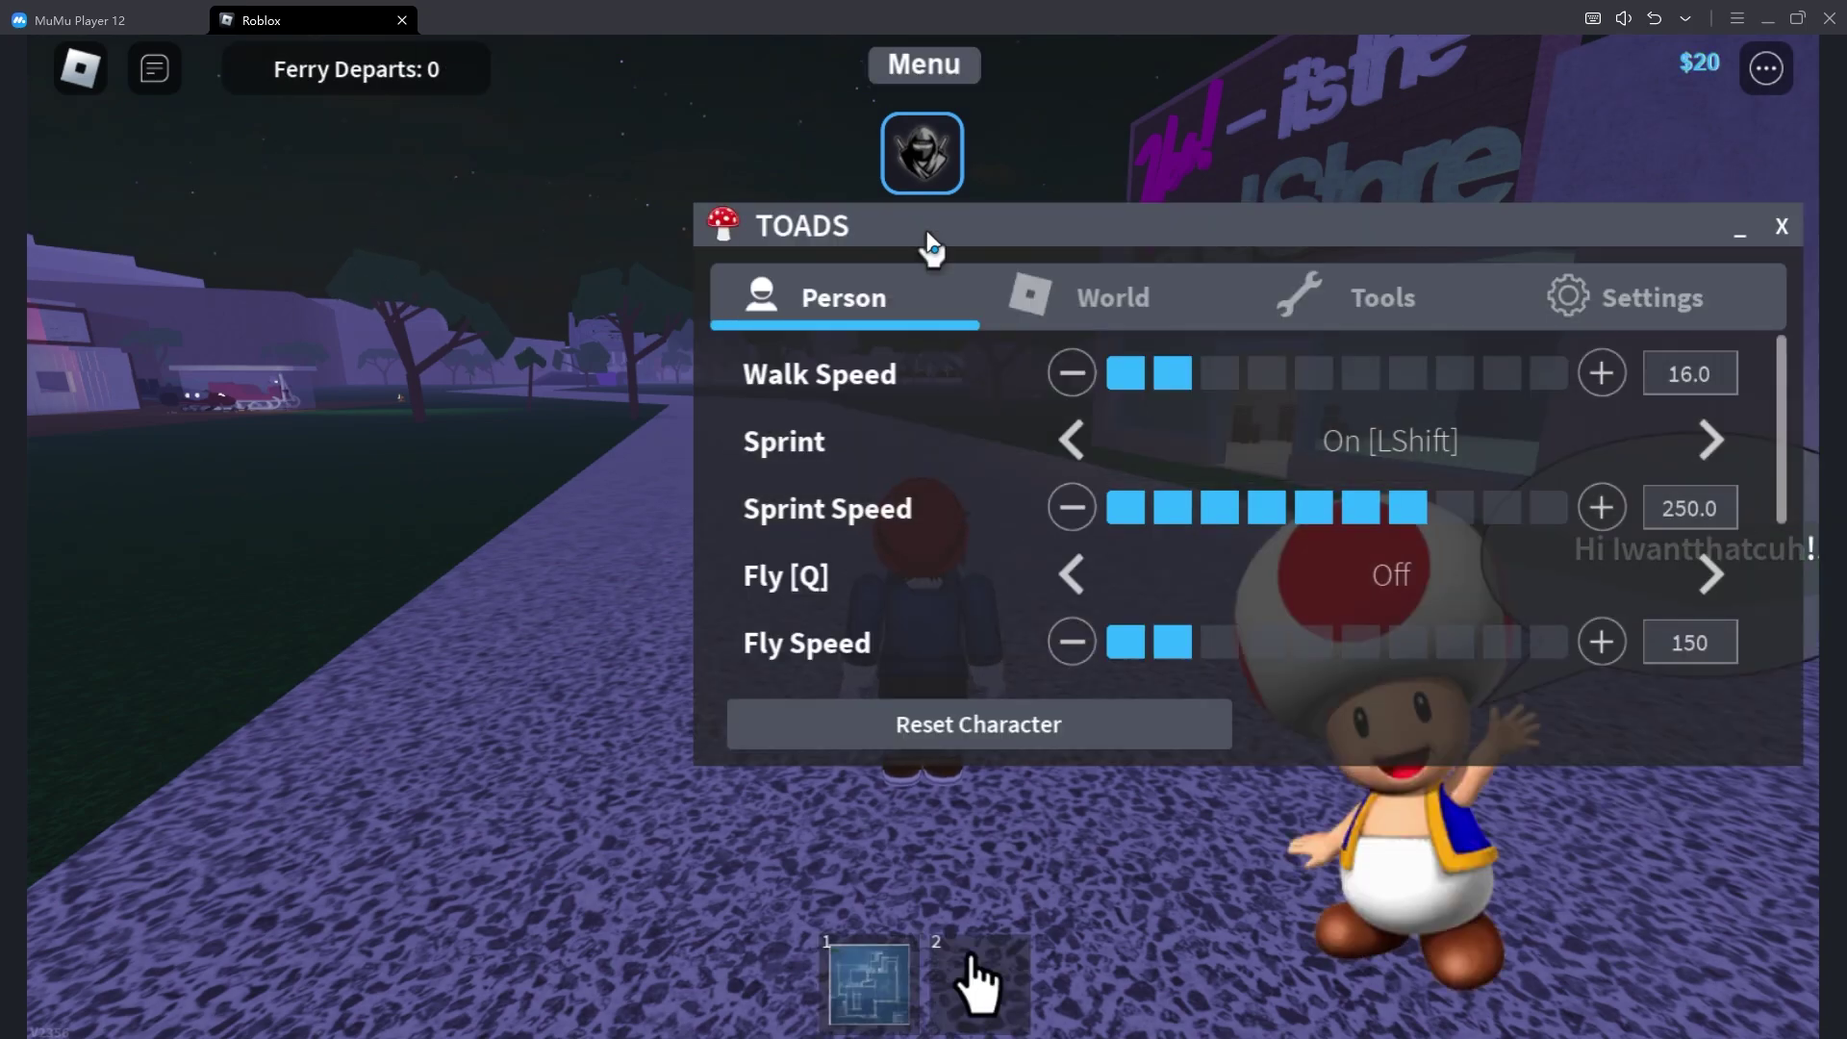
left_click_drag(930, 245, 871, 309)
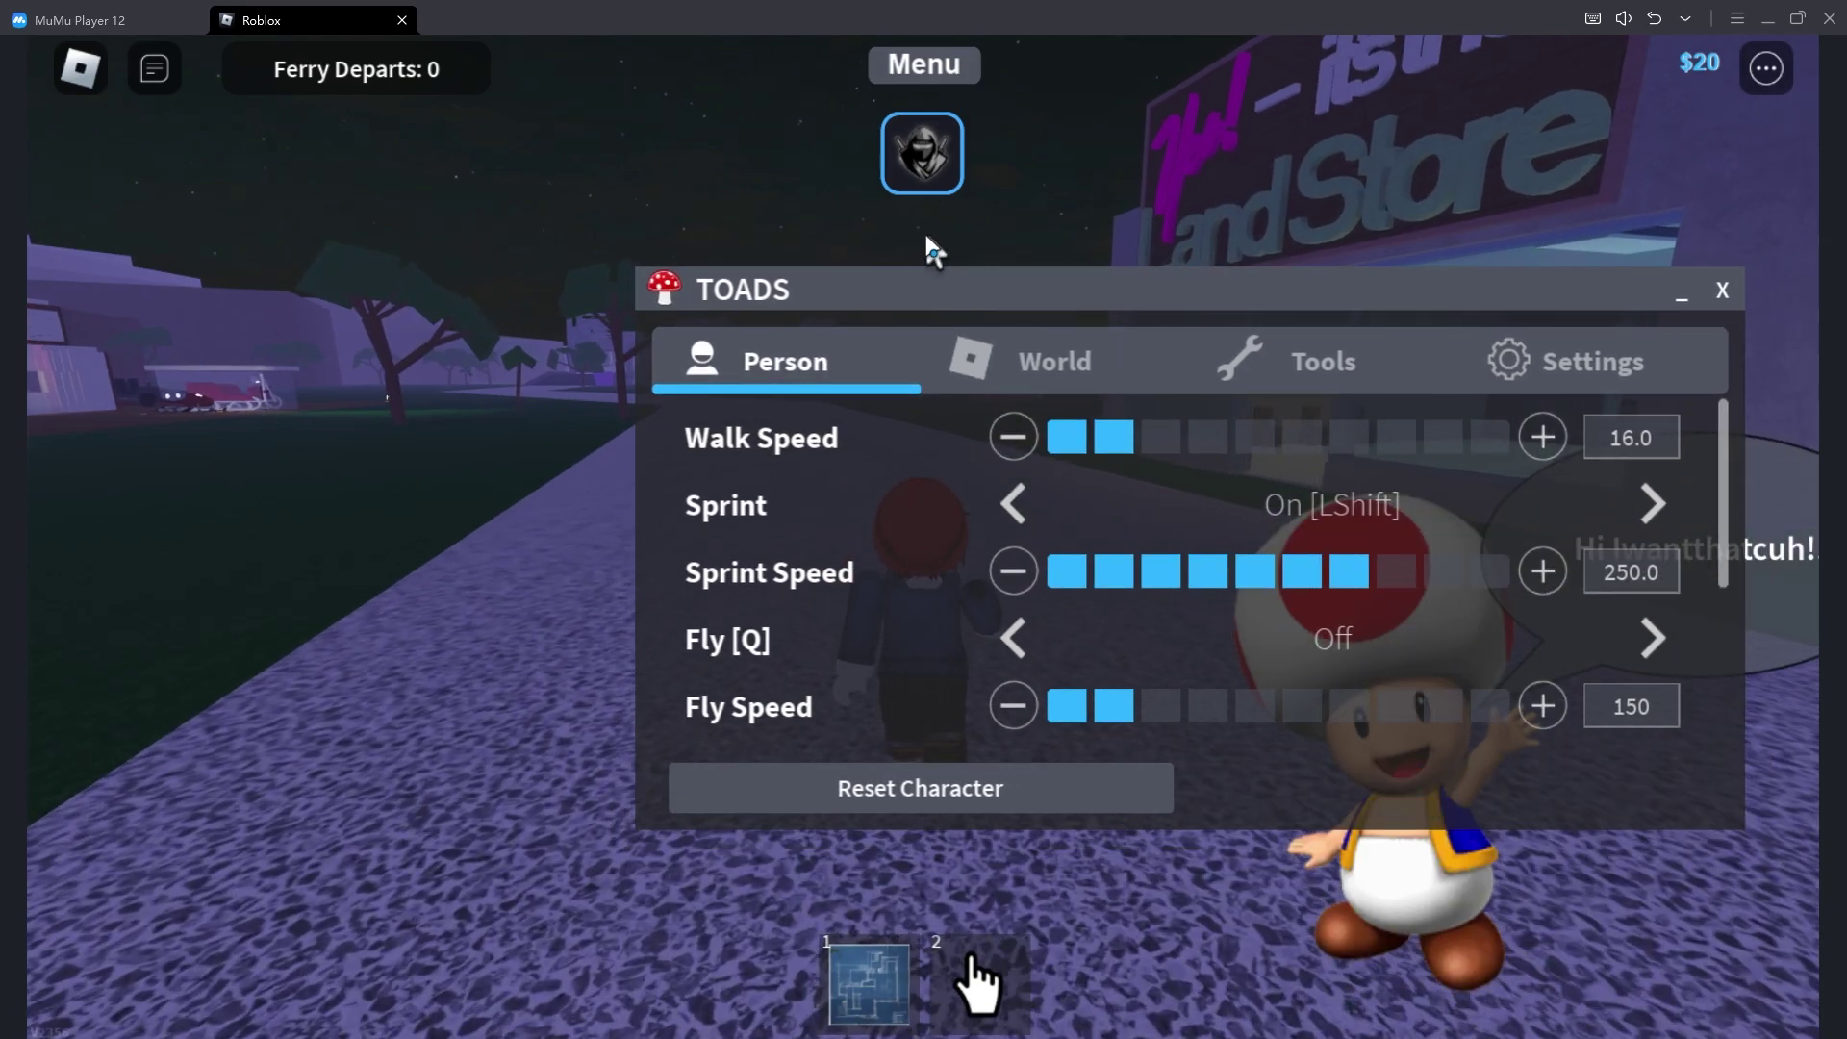
key("w")
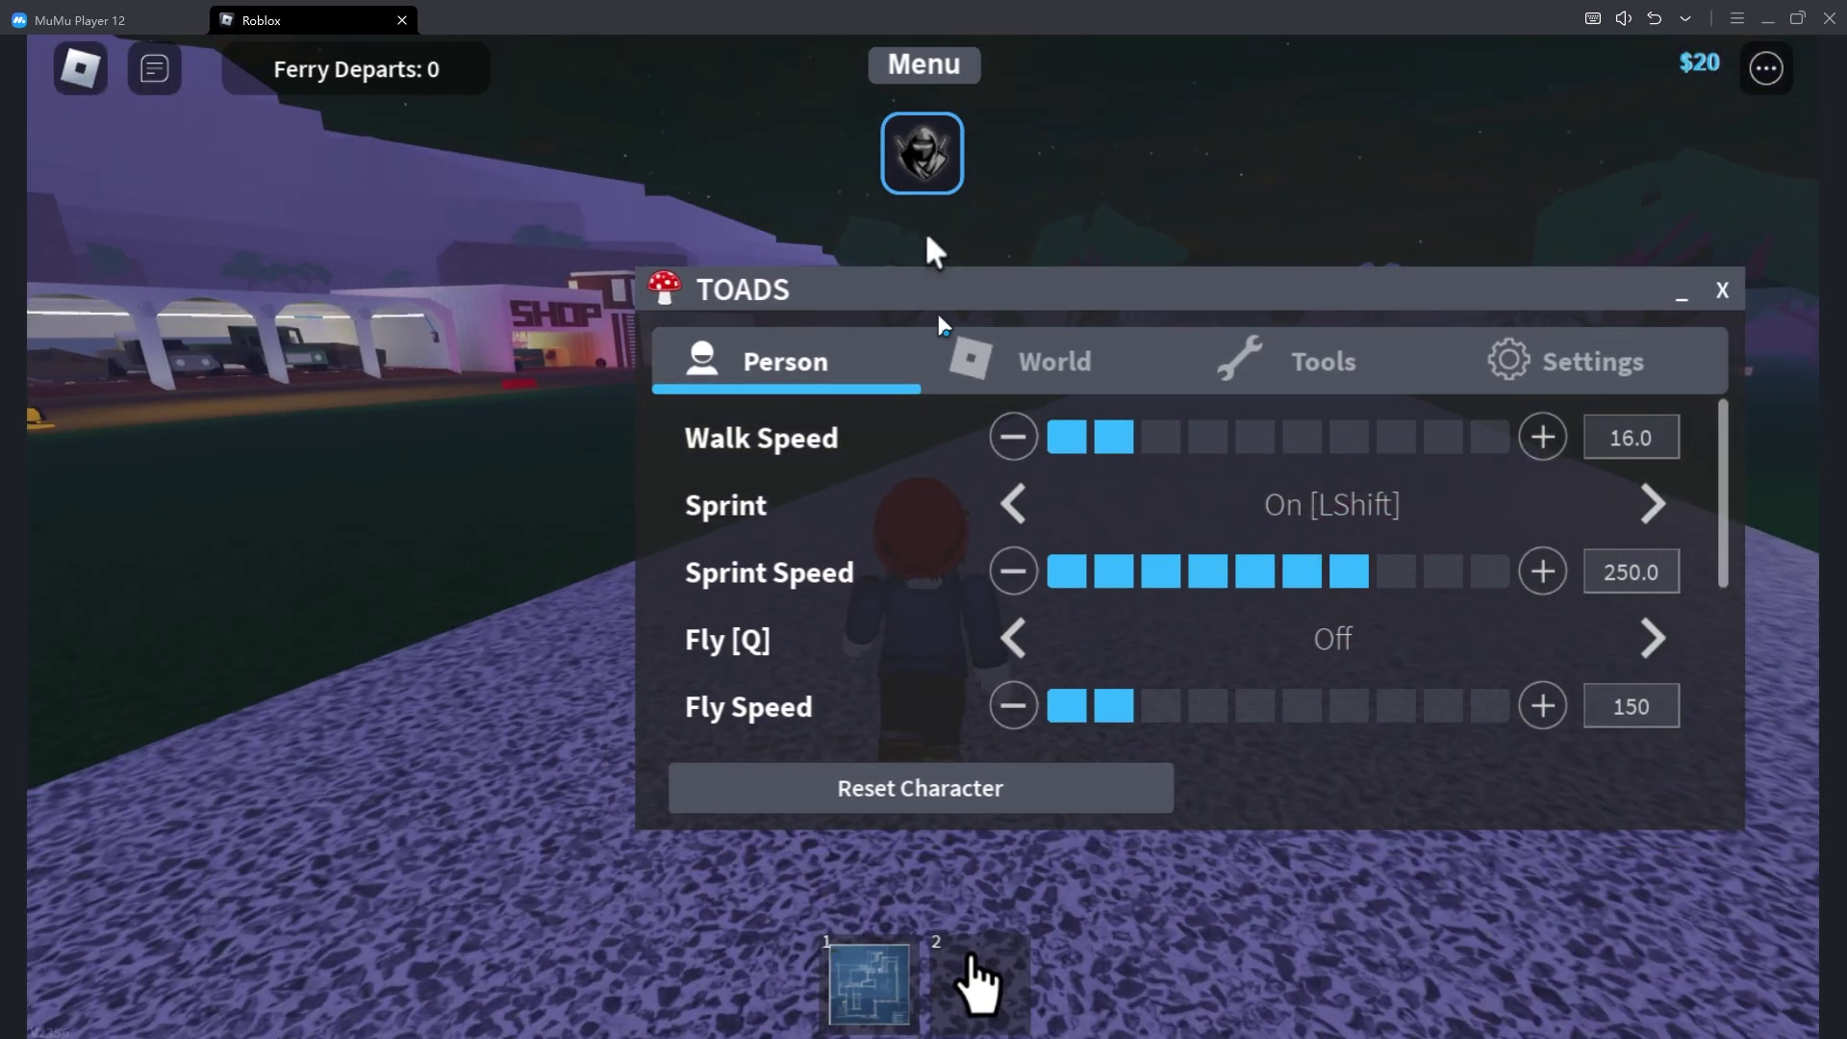
Raise Walk Speed from 16.0 to 36.7 and teleport the character to their own plot
left_click_drag(1229, 446, 1340, 437)
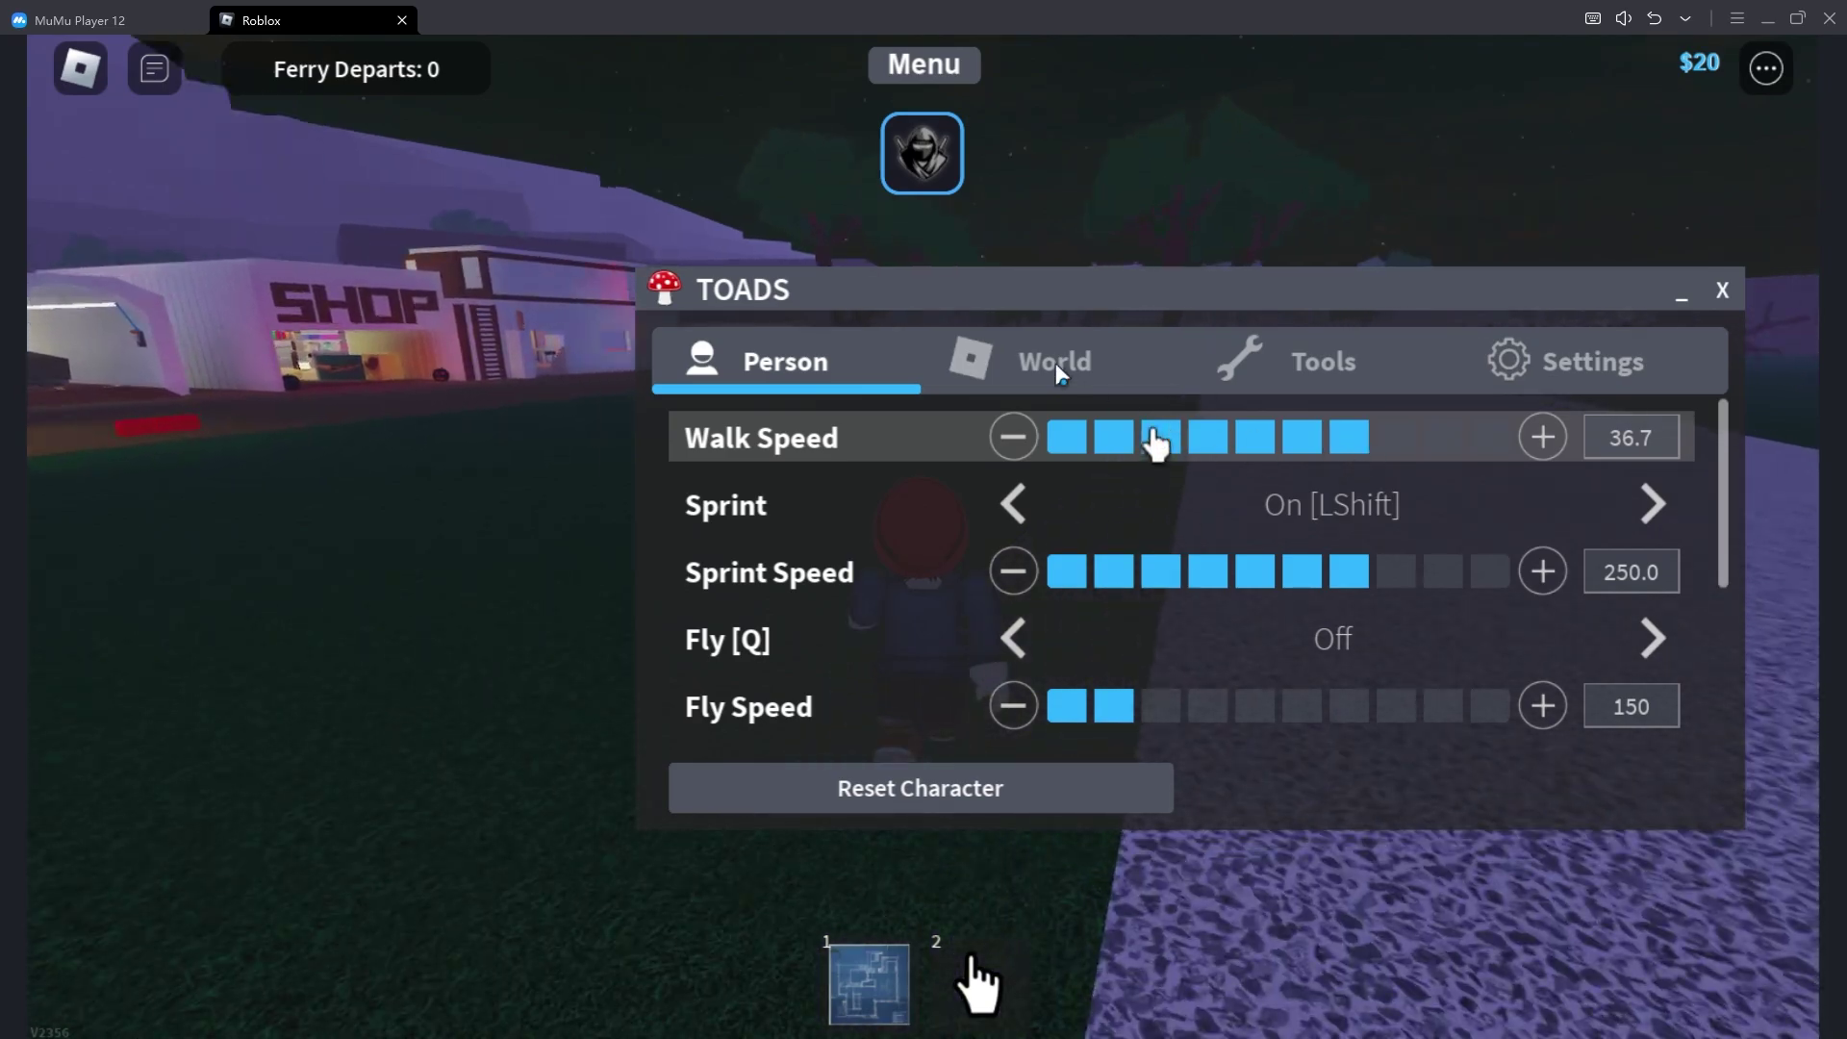
left_click(1052, 361)
left_click(1000, 522)
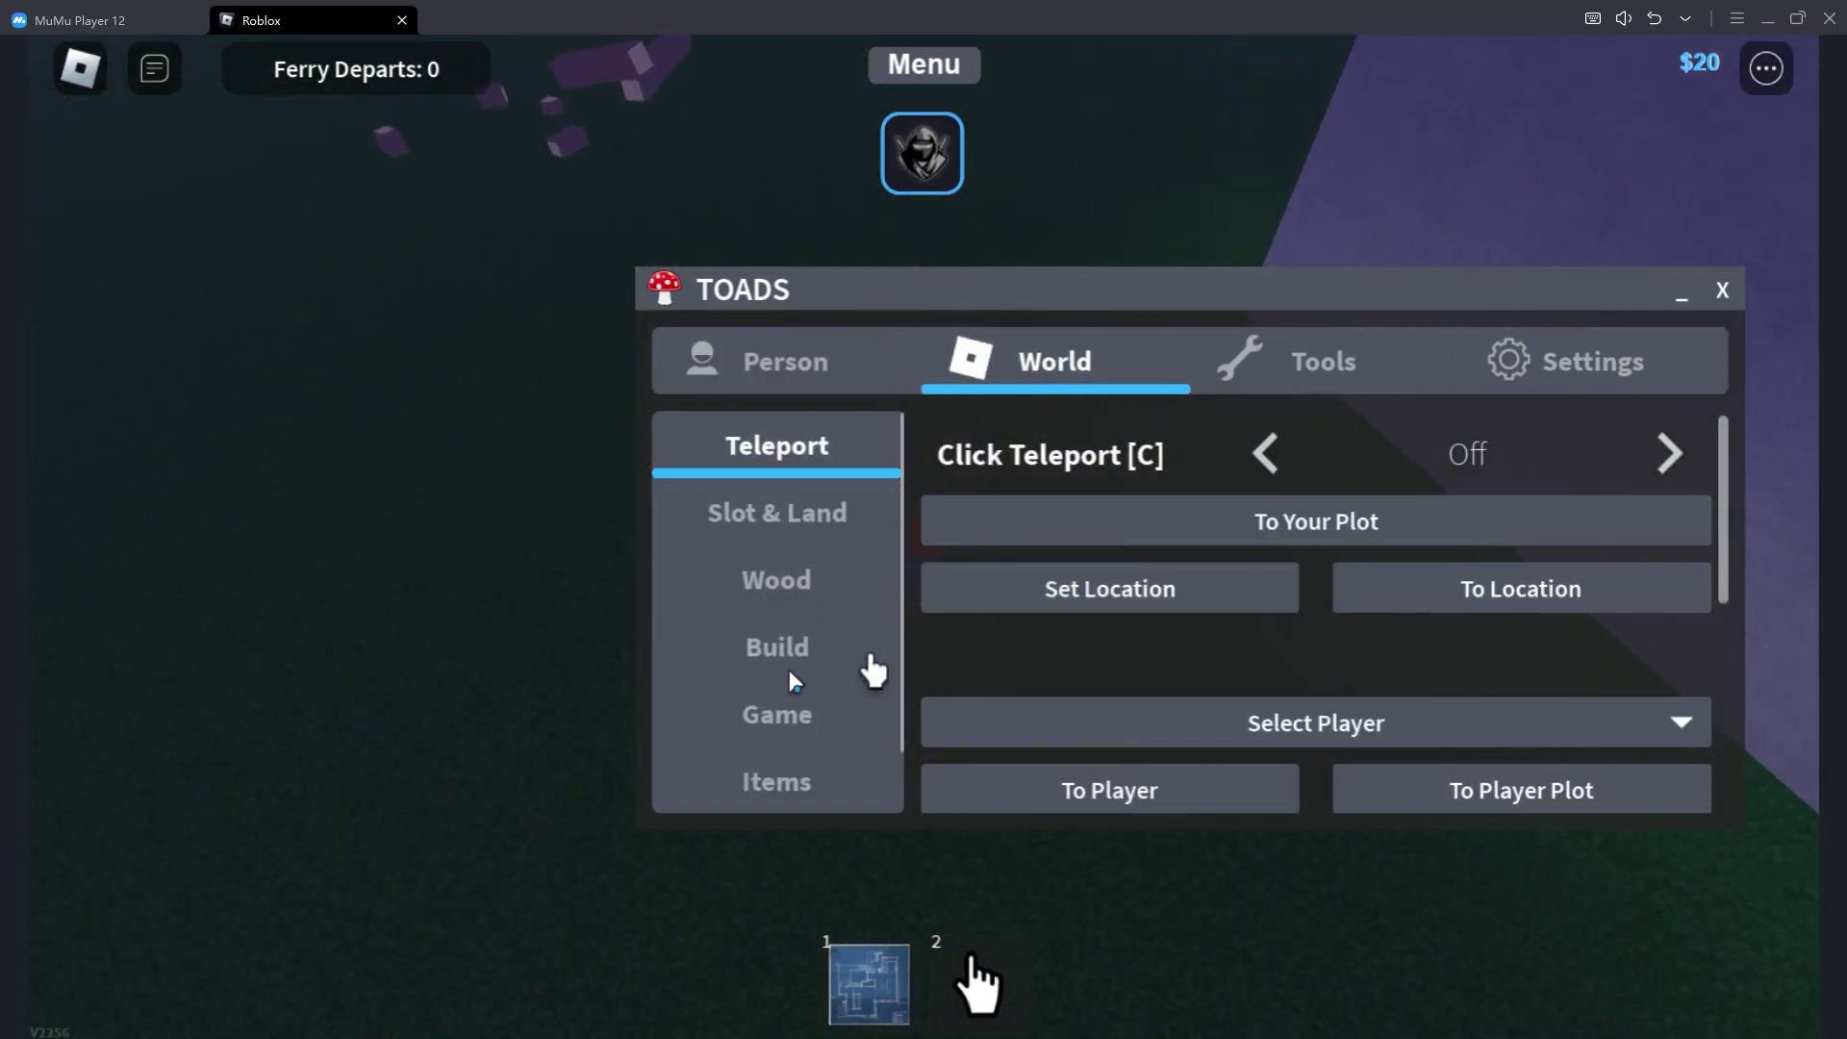
Browse the Wood and Tools tabs, return to Person, and move the panel lower right
left_click(777, 581)
scroll(1324, 561, "down", 3)
left_click(1287, 375)
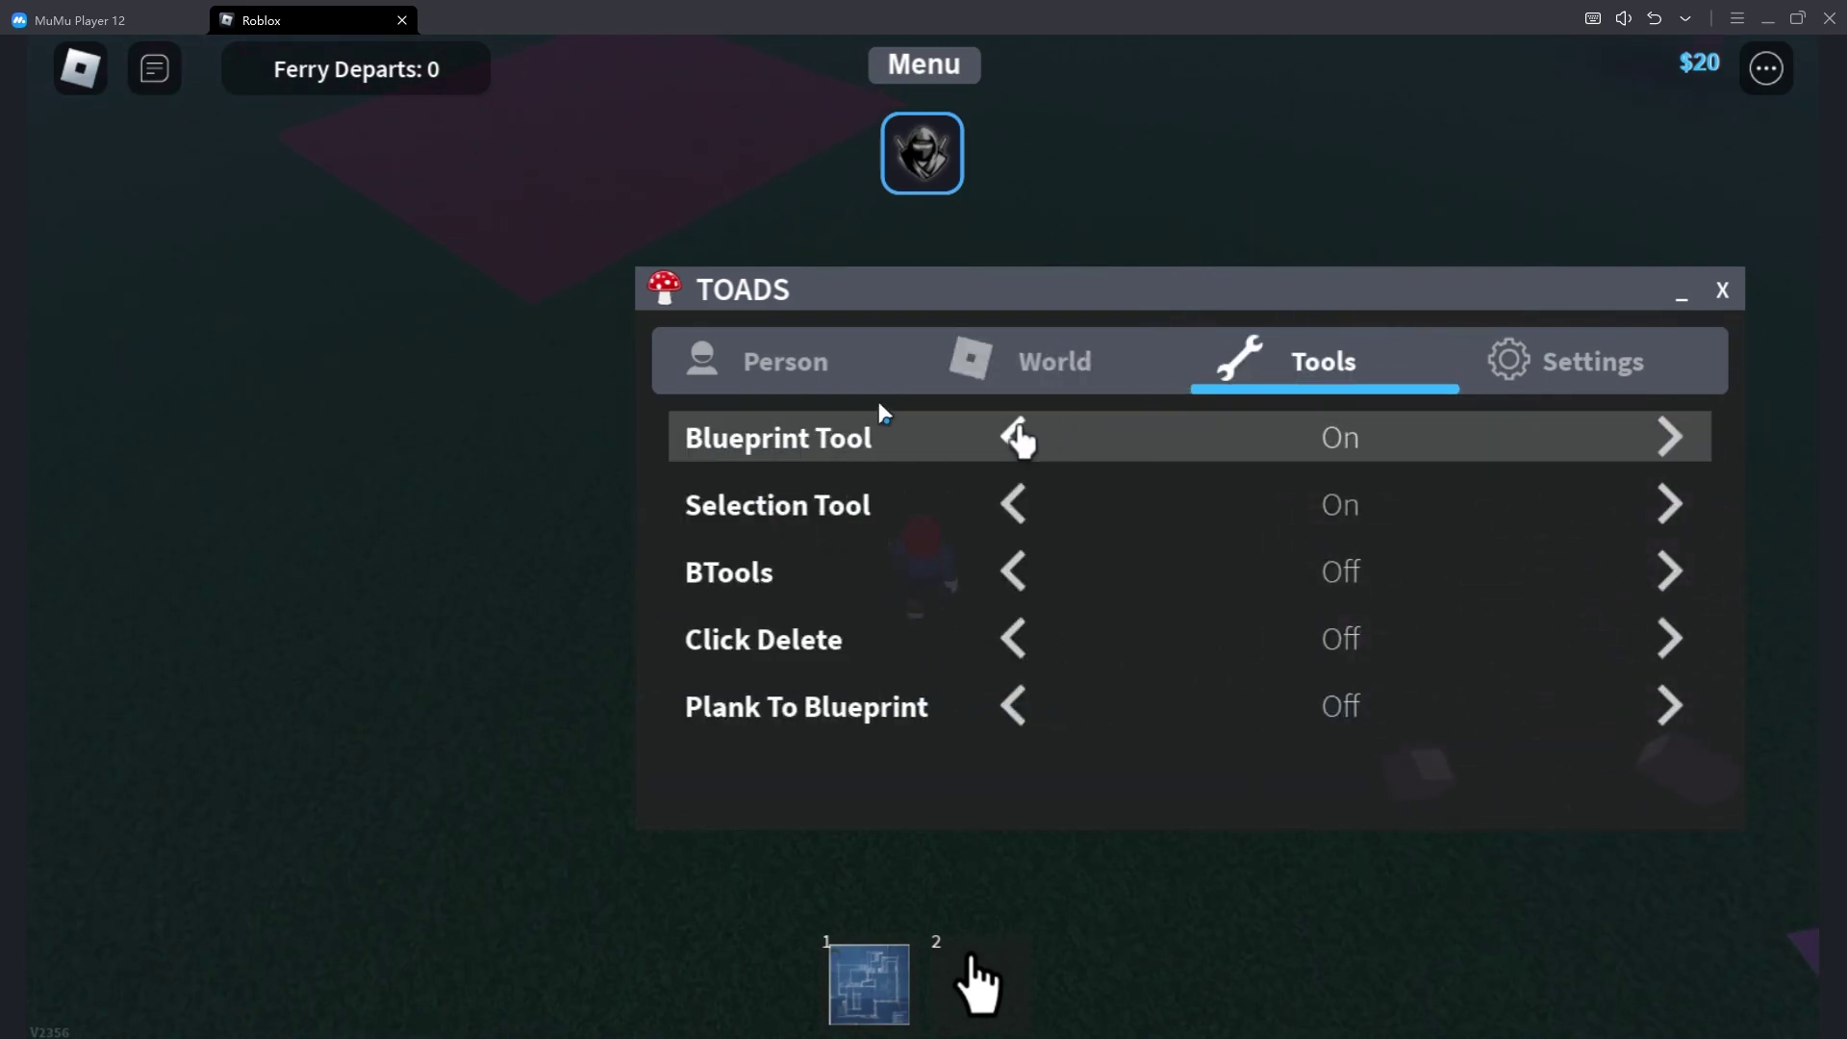
left_click(823, 389)
mouse_move(828, 301)
left_mouse_down()
mouse_move(1117, 577)
mouse_move(1323, 536)
mouse_move(1312, 411)
left_mouse_up()
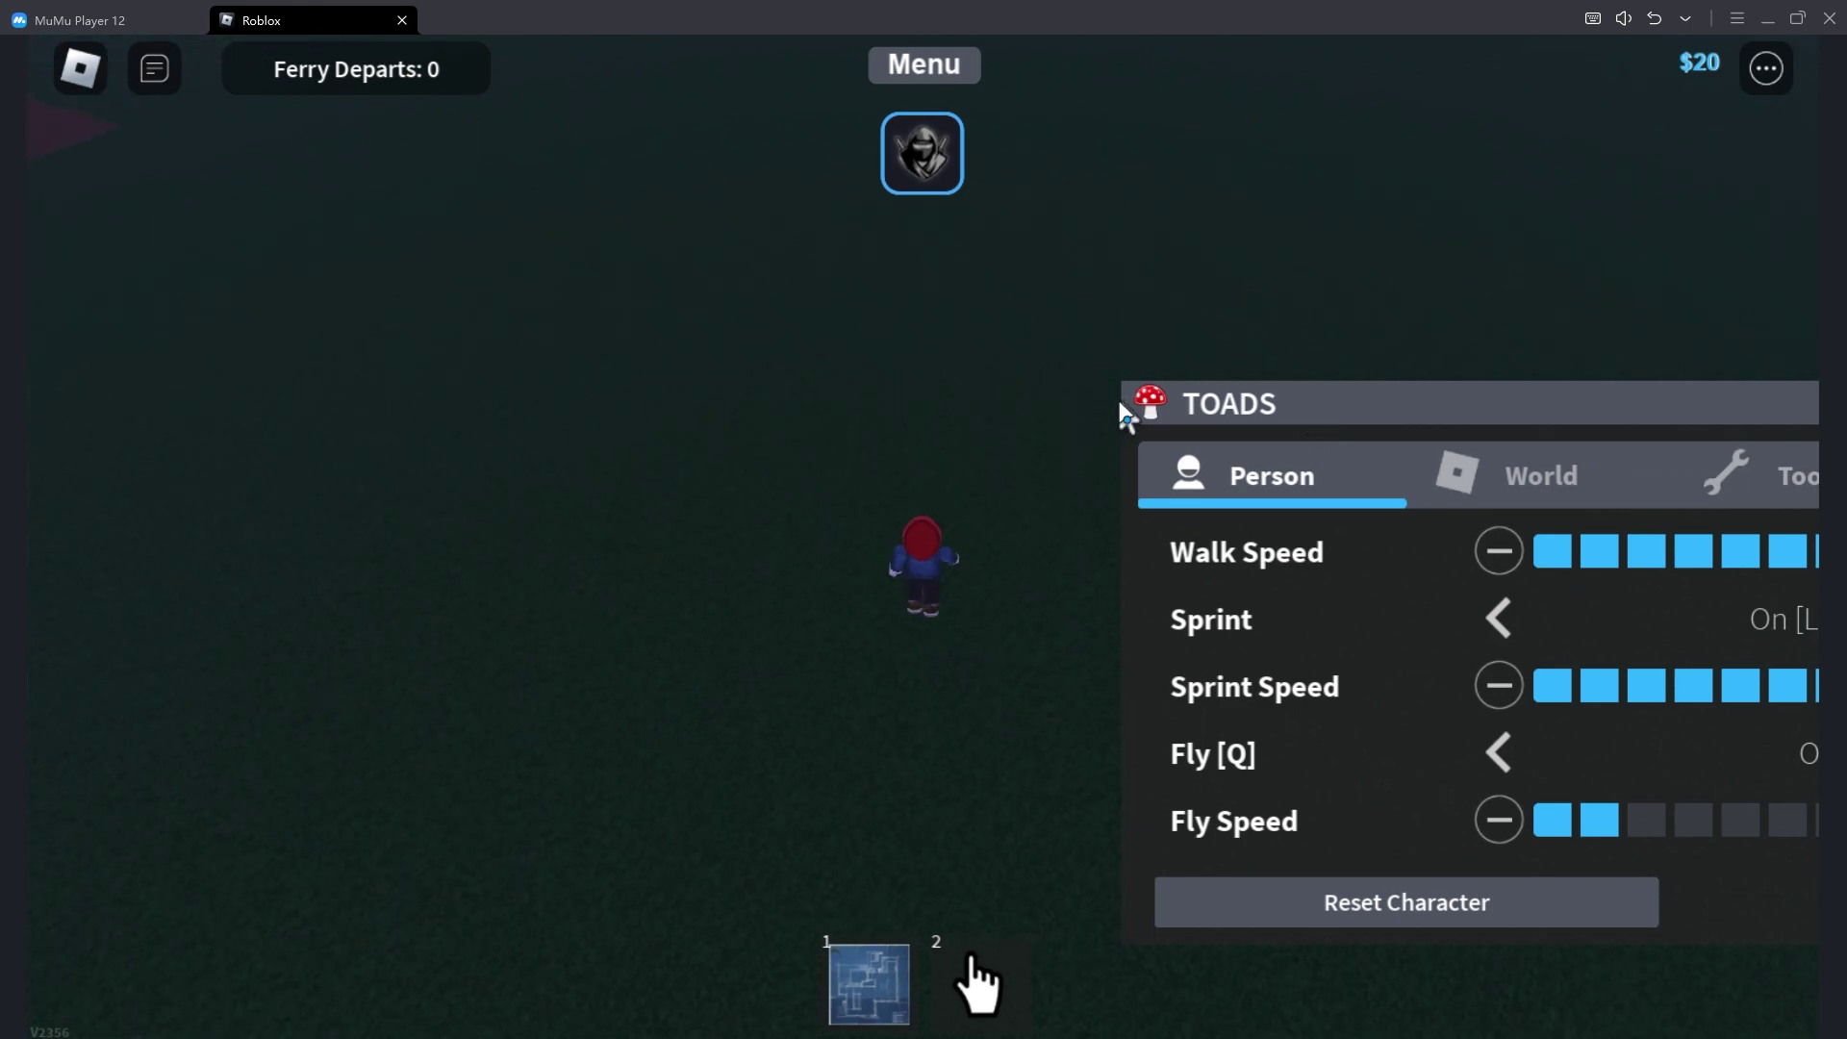
Run from the plot past the fallen log and onto the road toward the lit buildings
key("w")
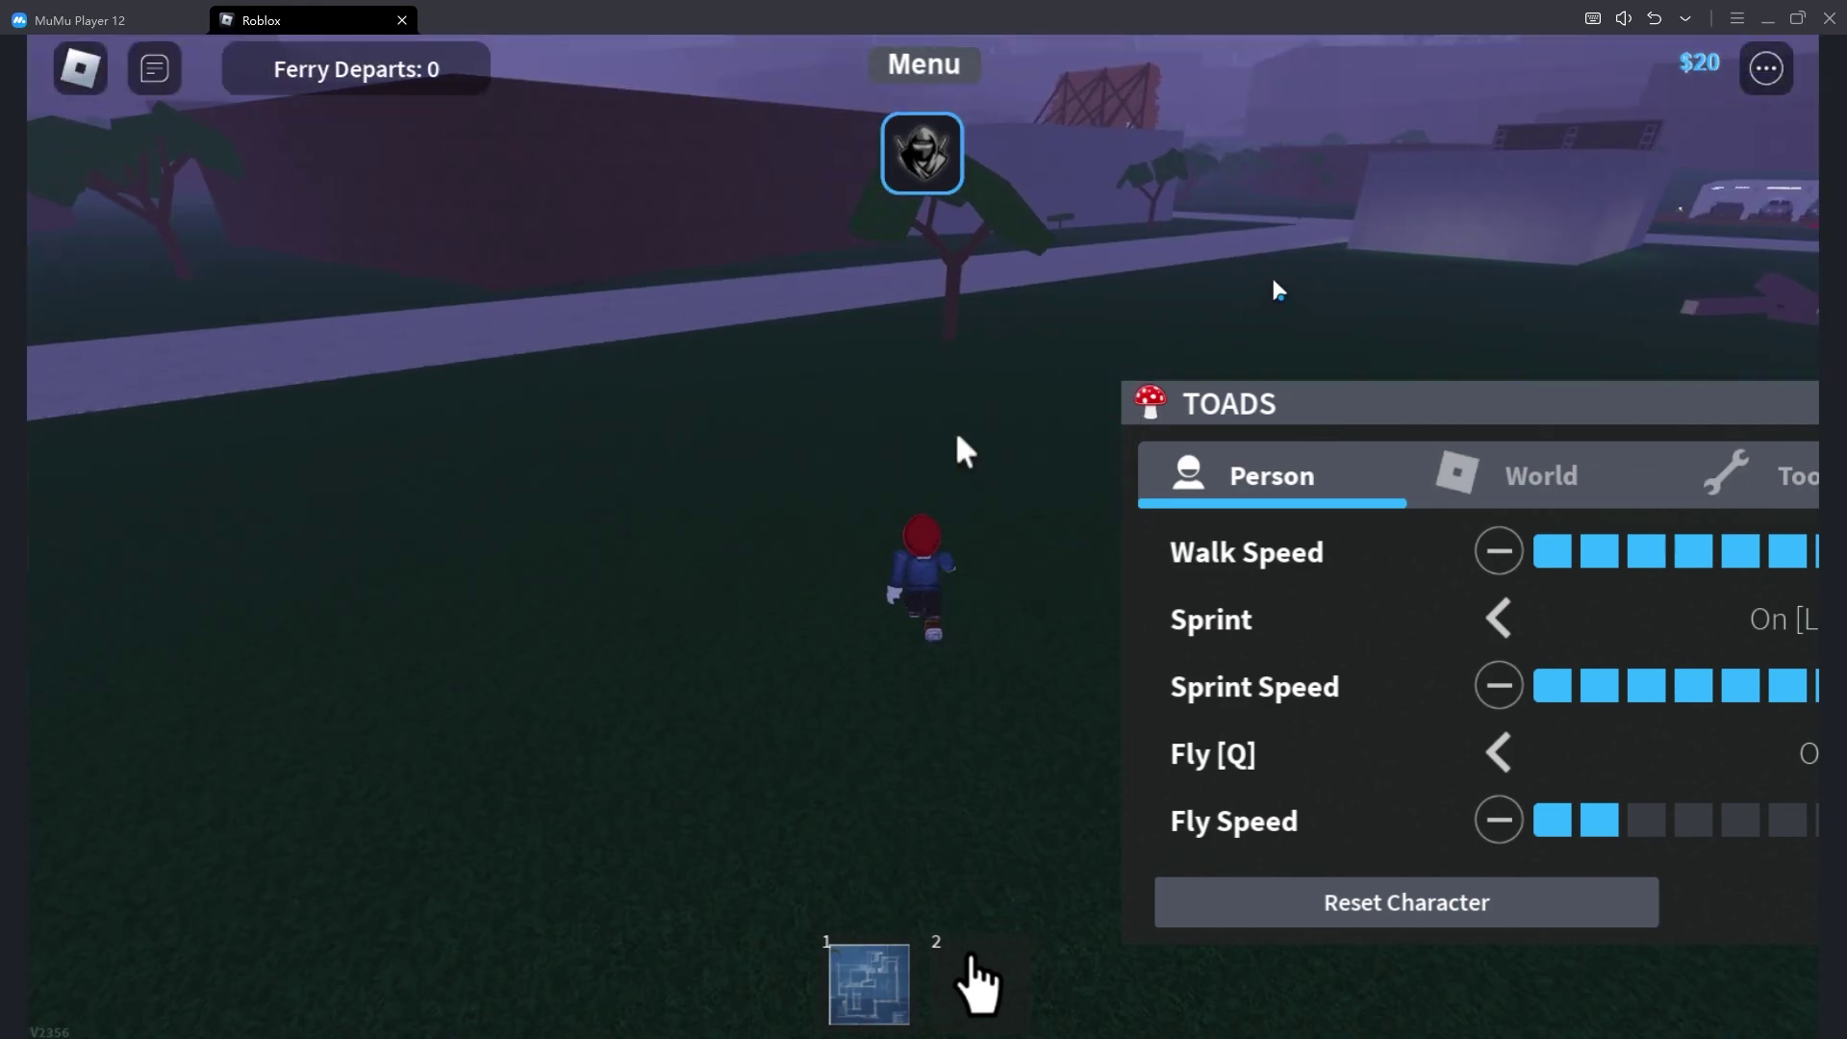
key("d")
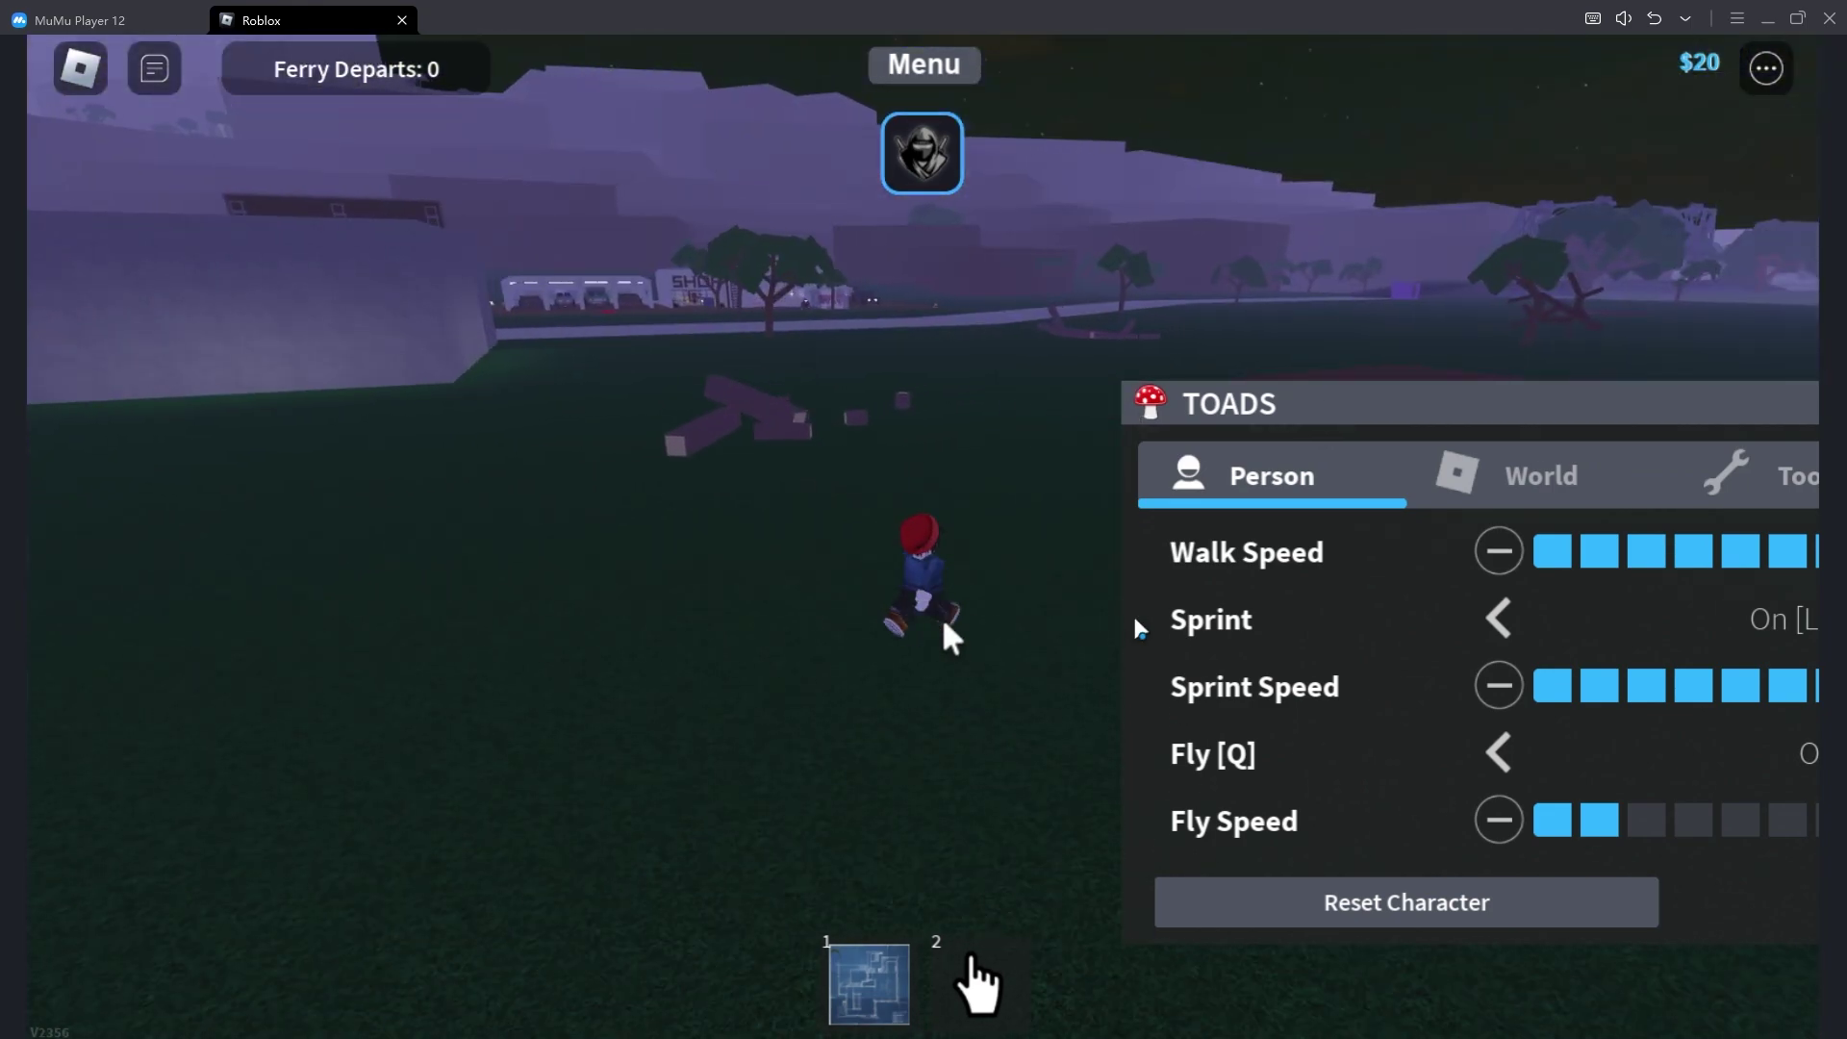
key("d")
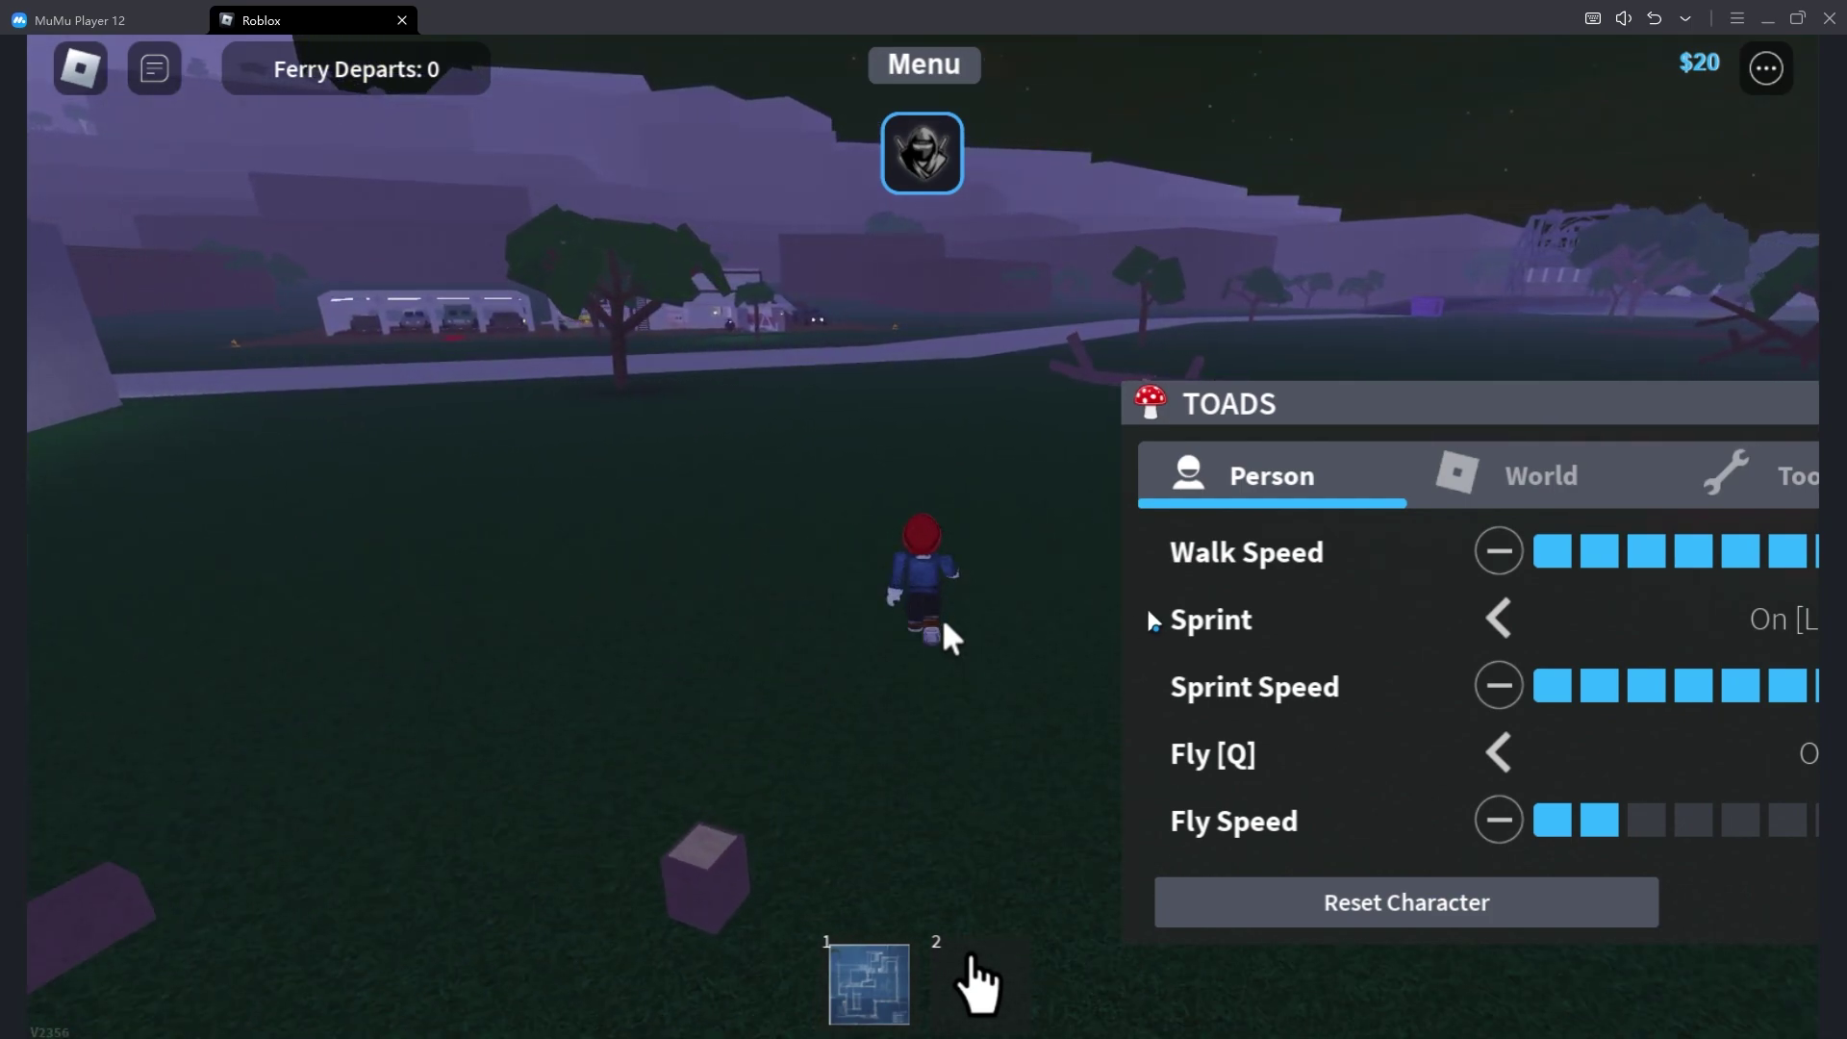
key("w")
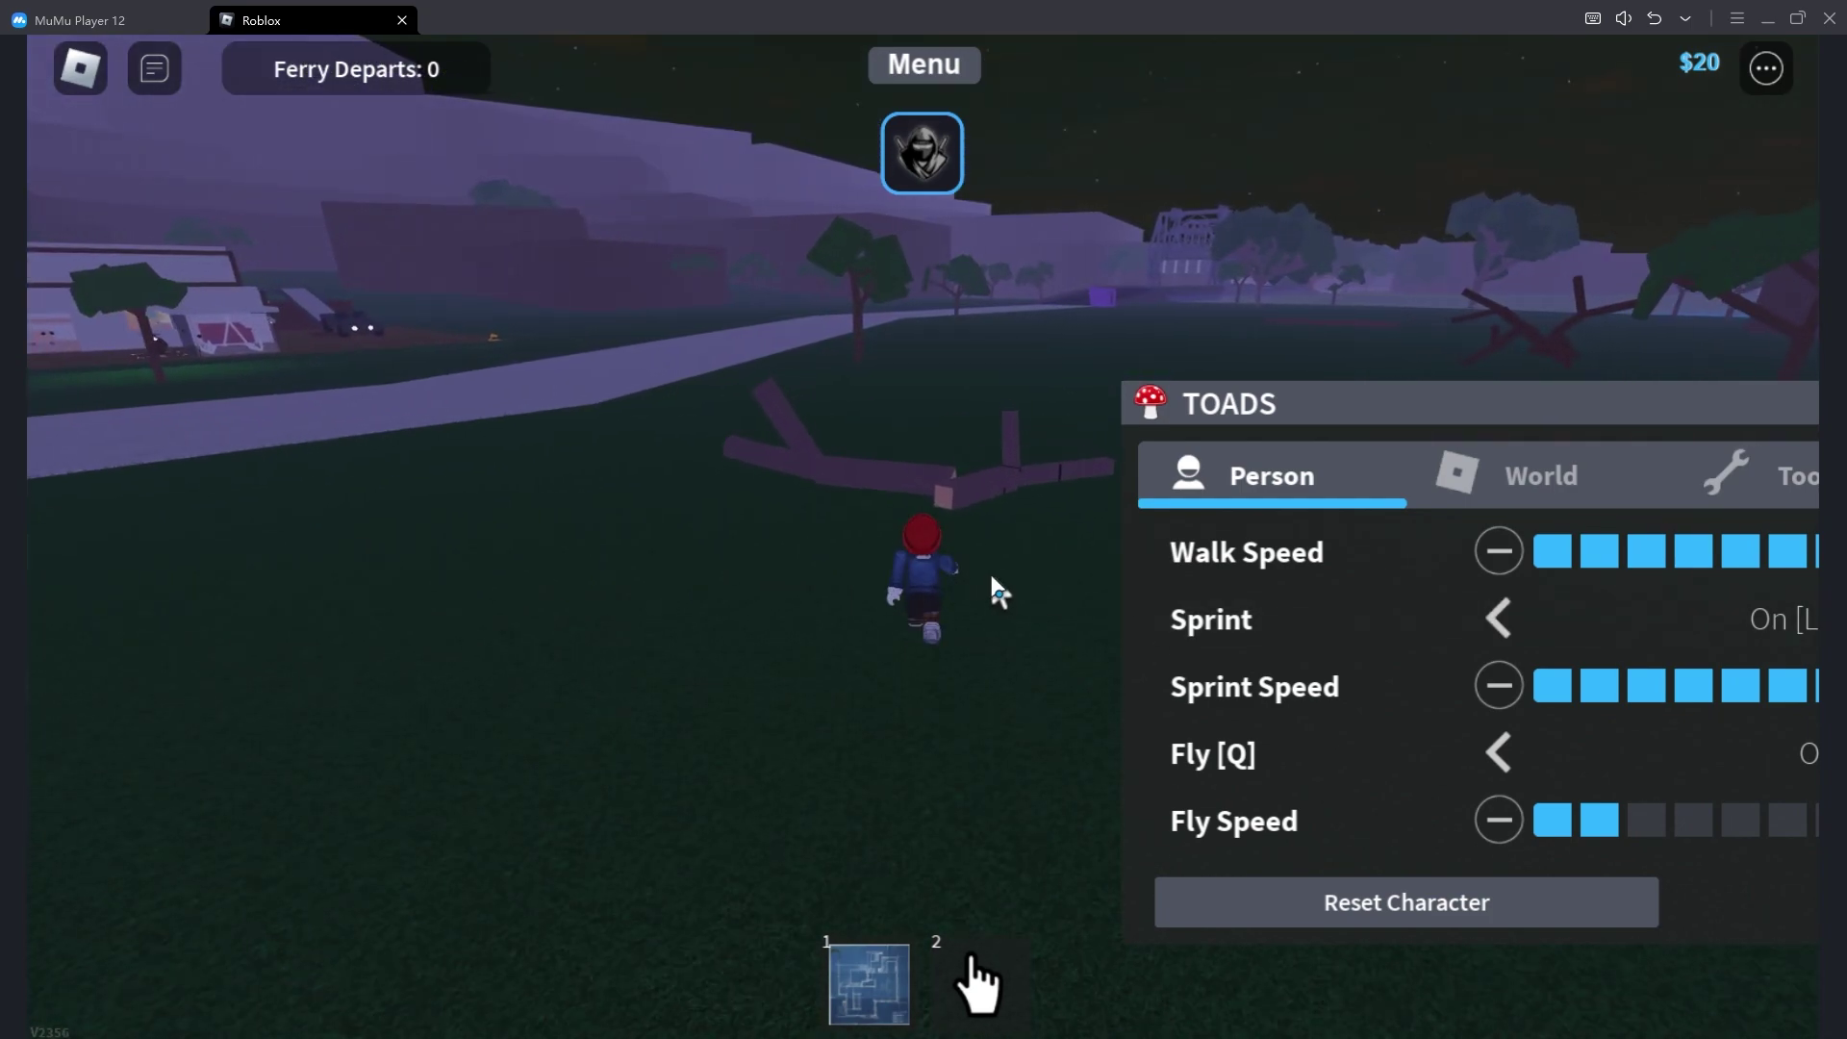
key("a")
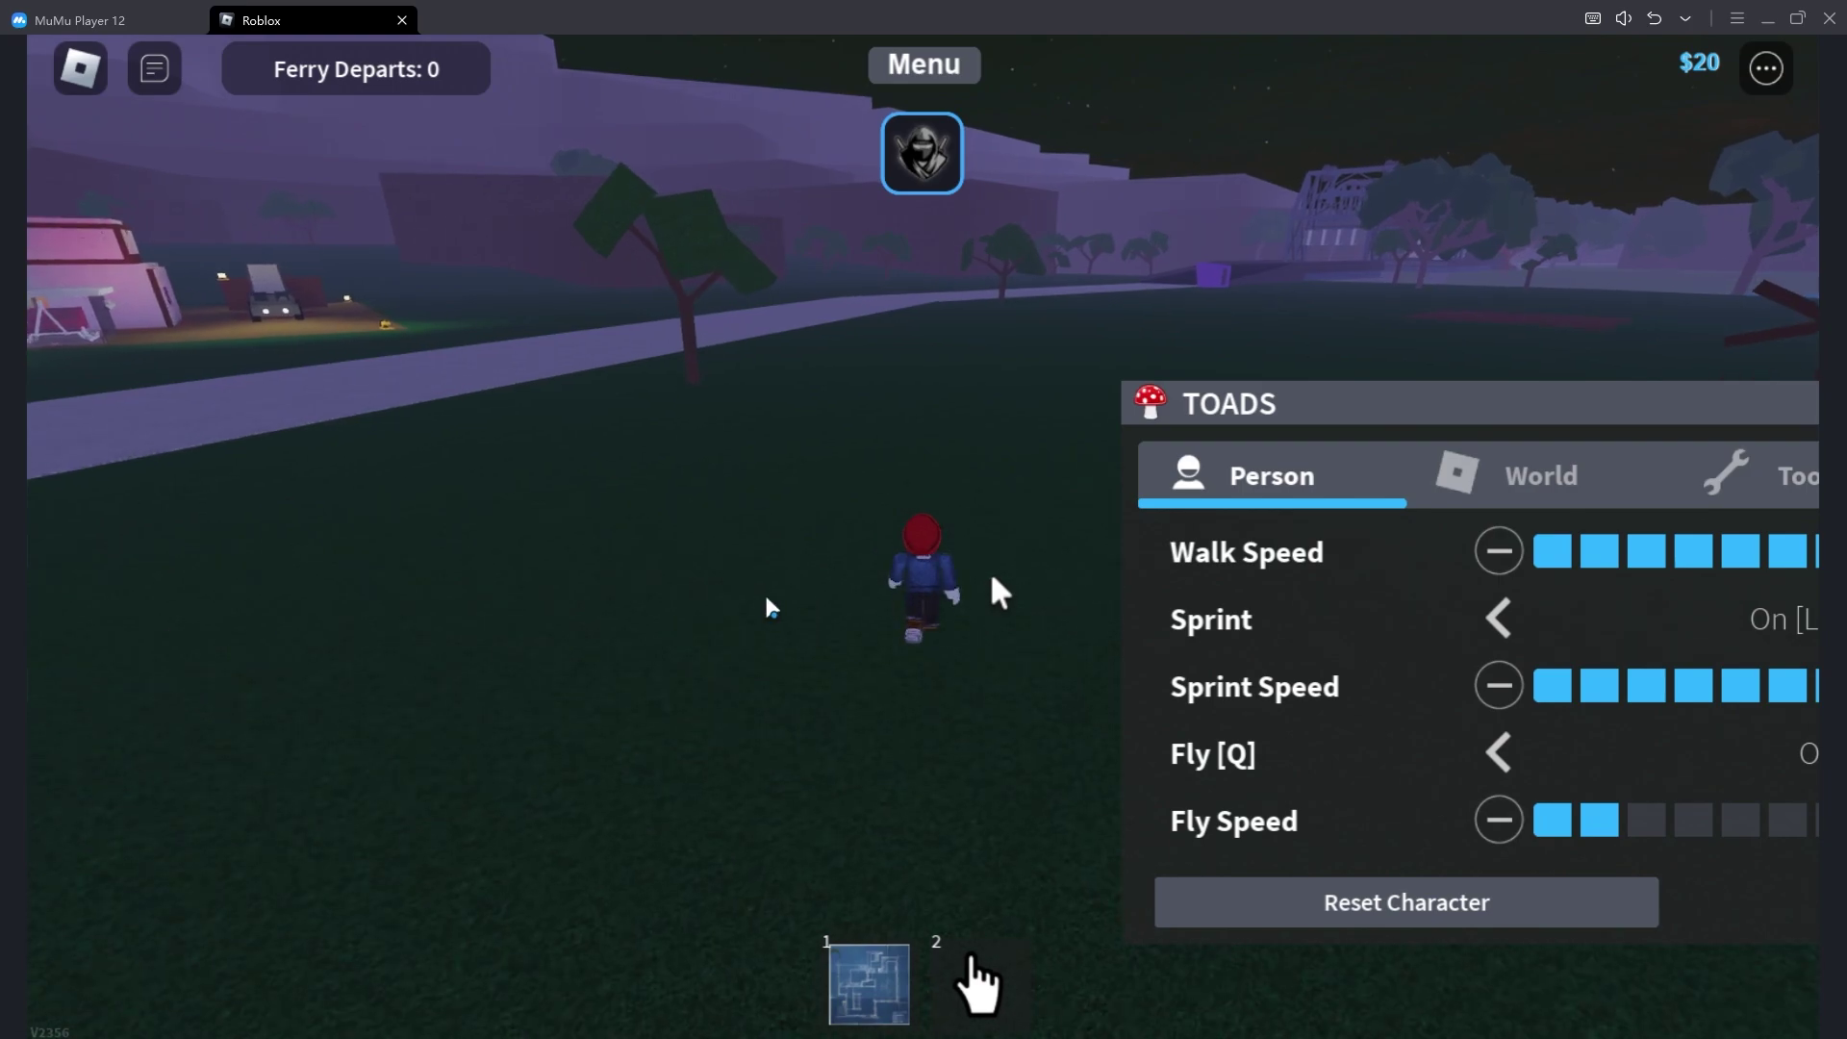
key("w")
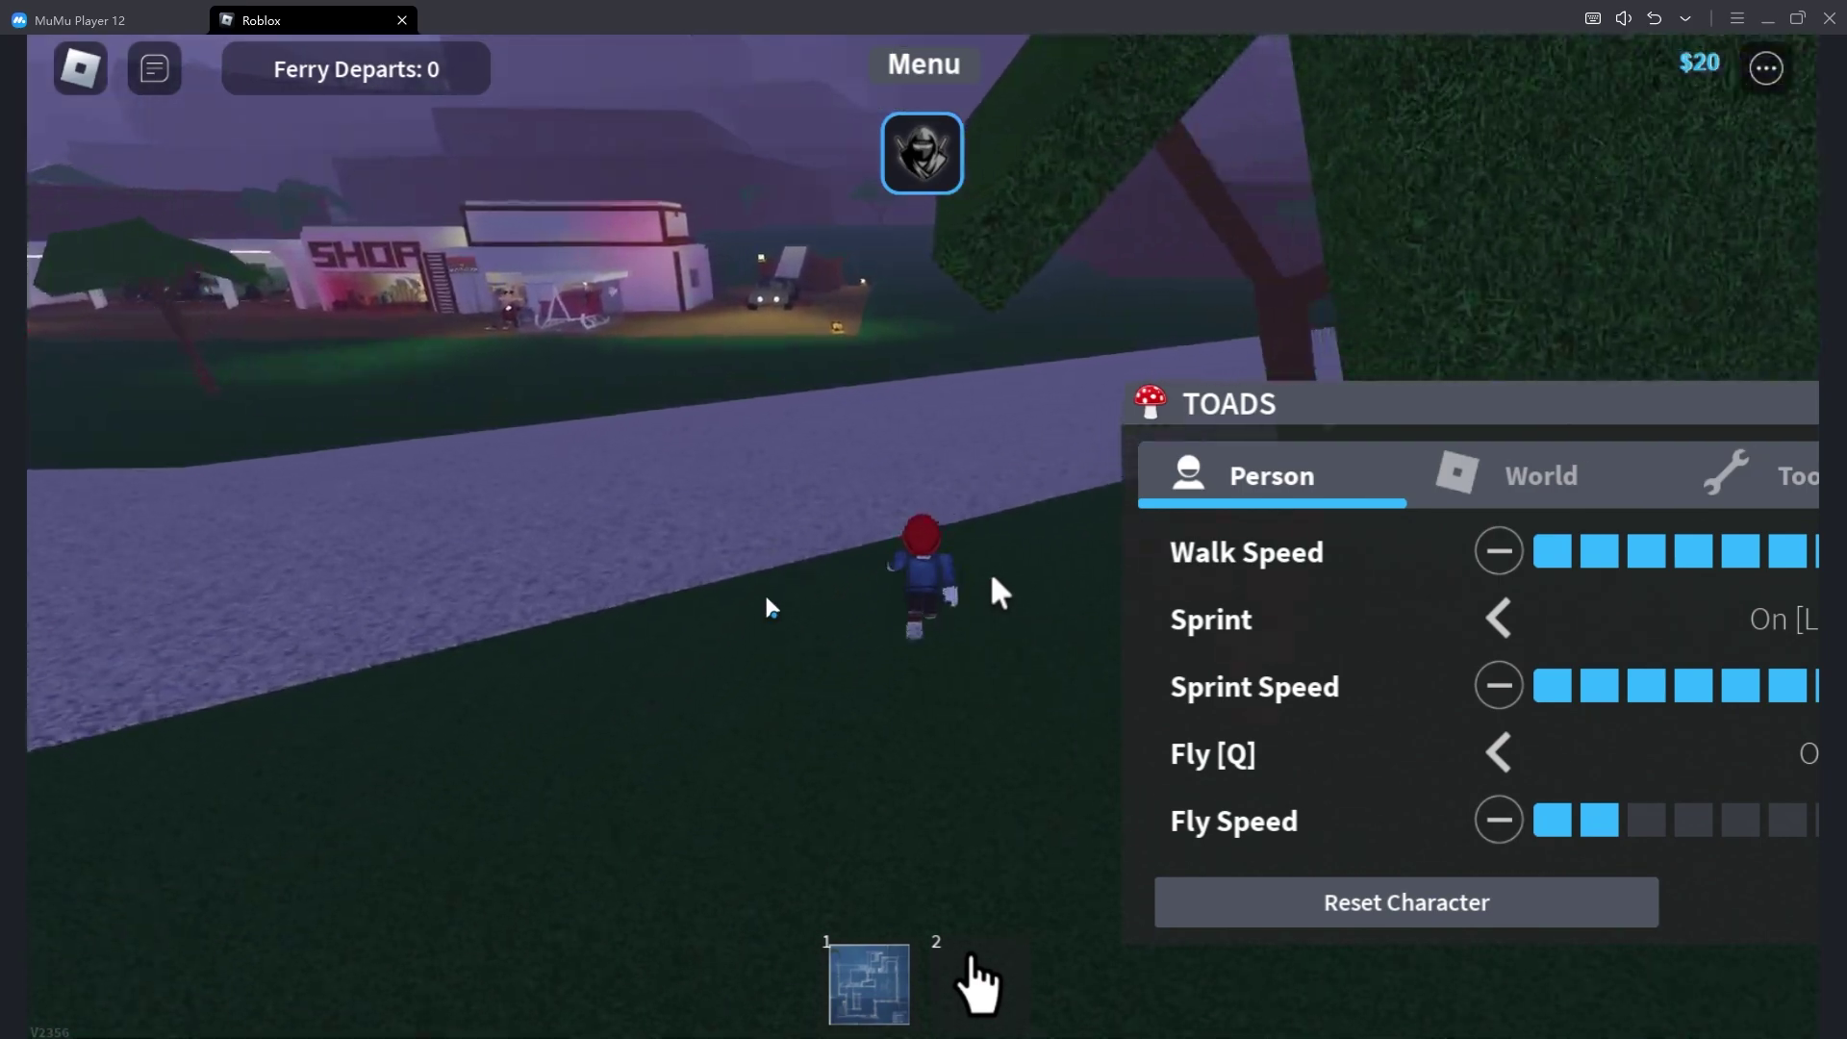
key("d")
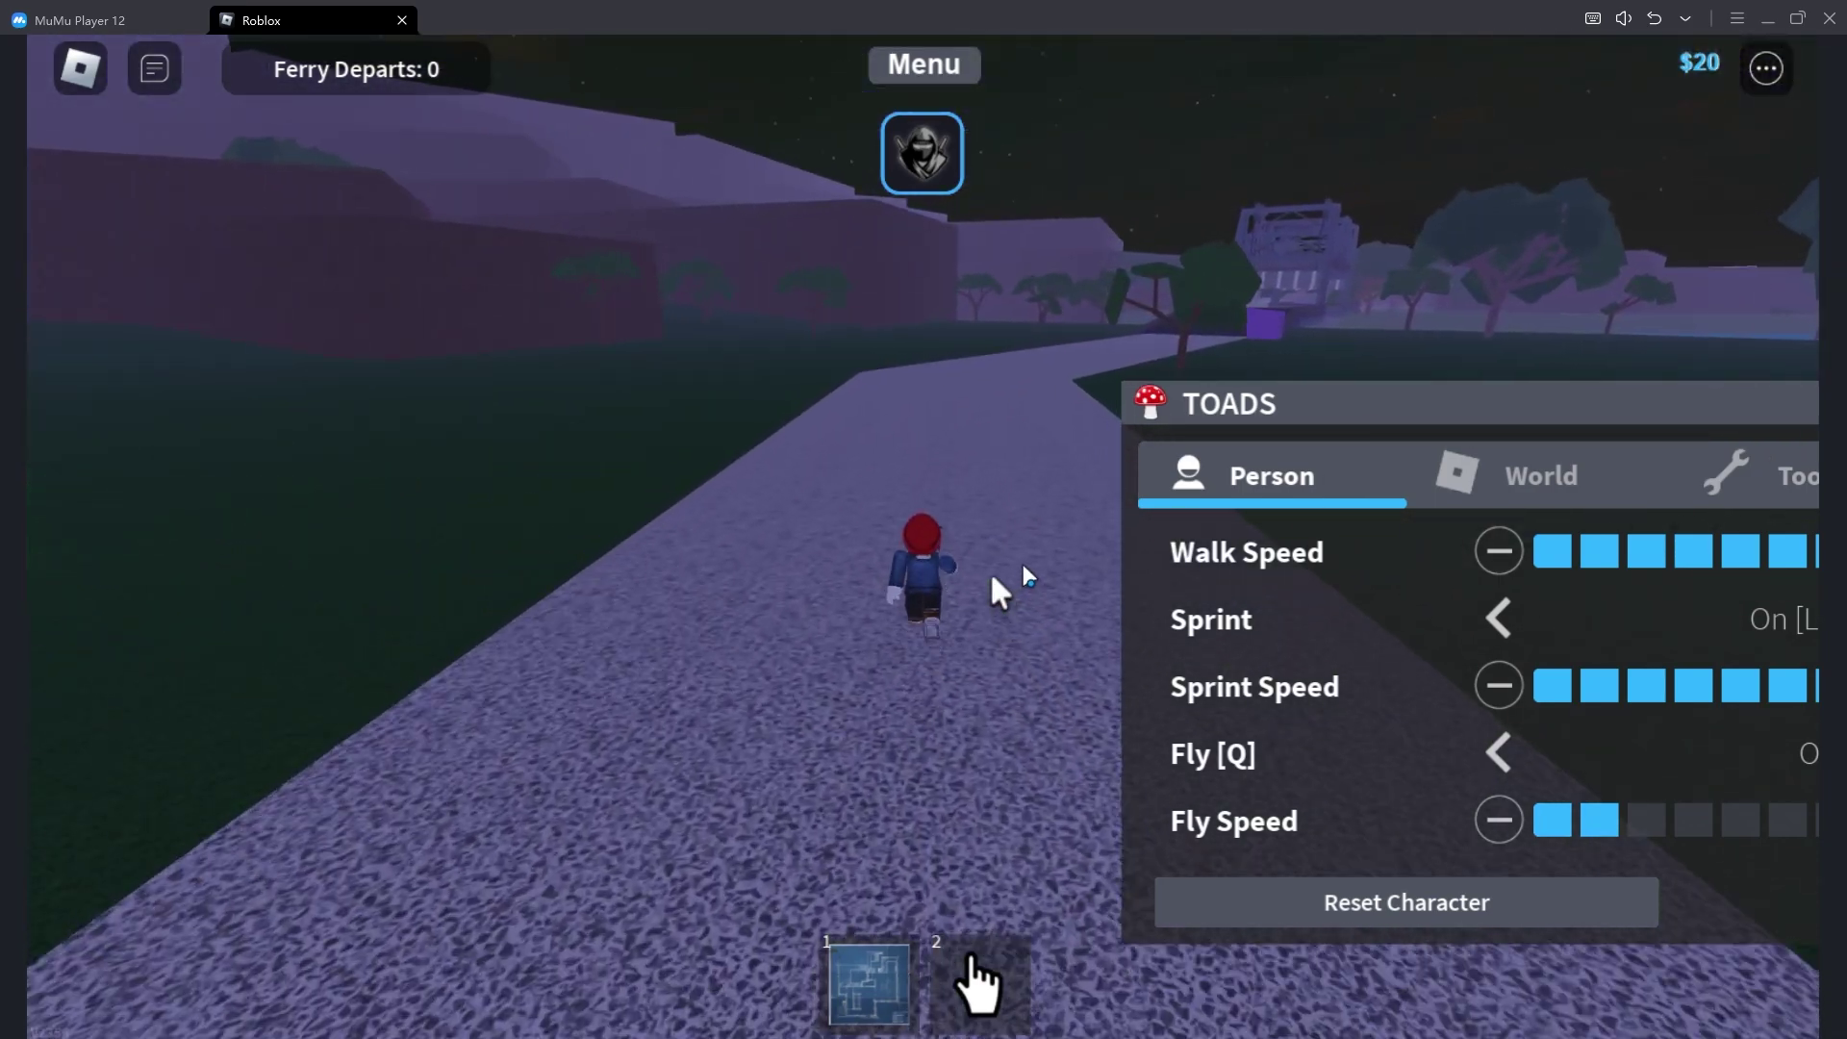
key("w")
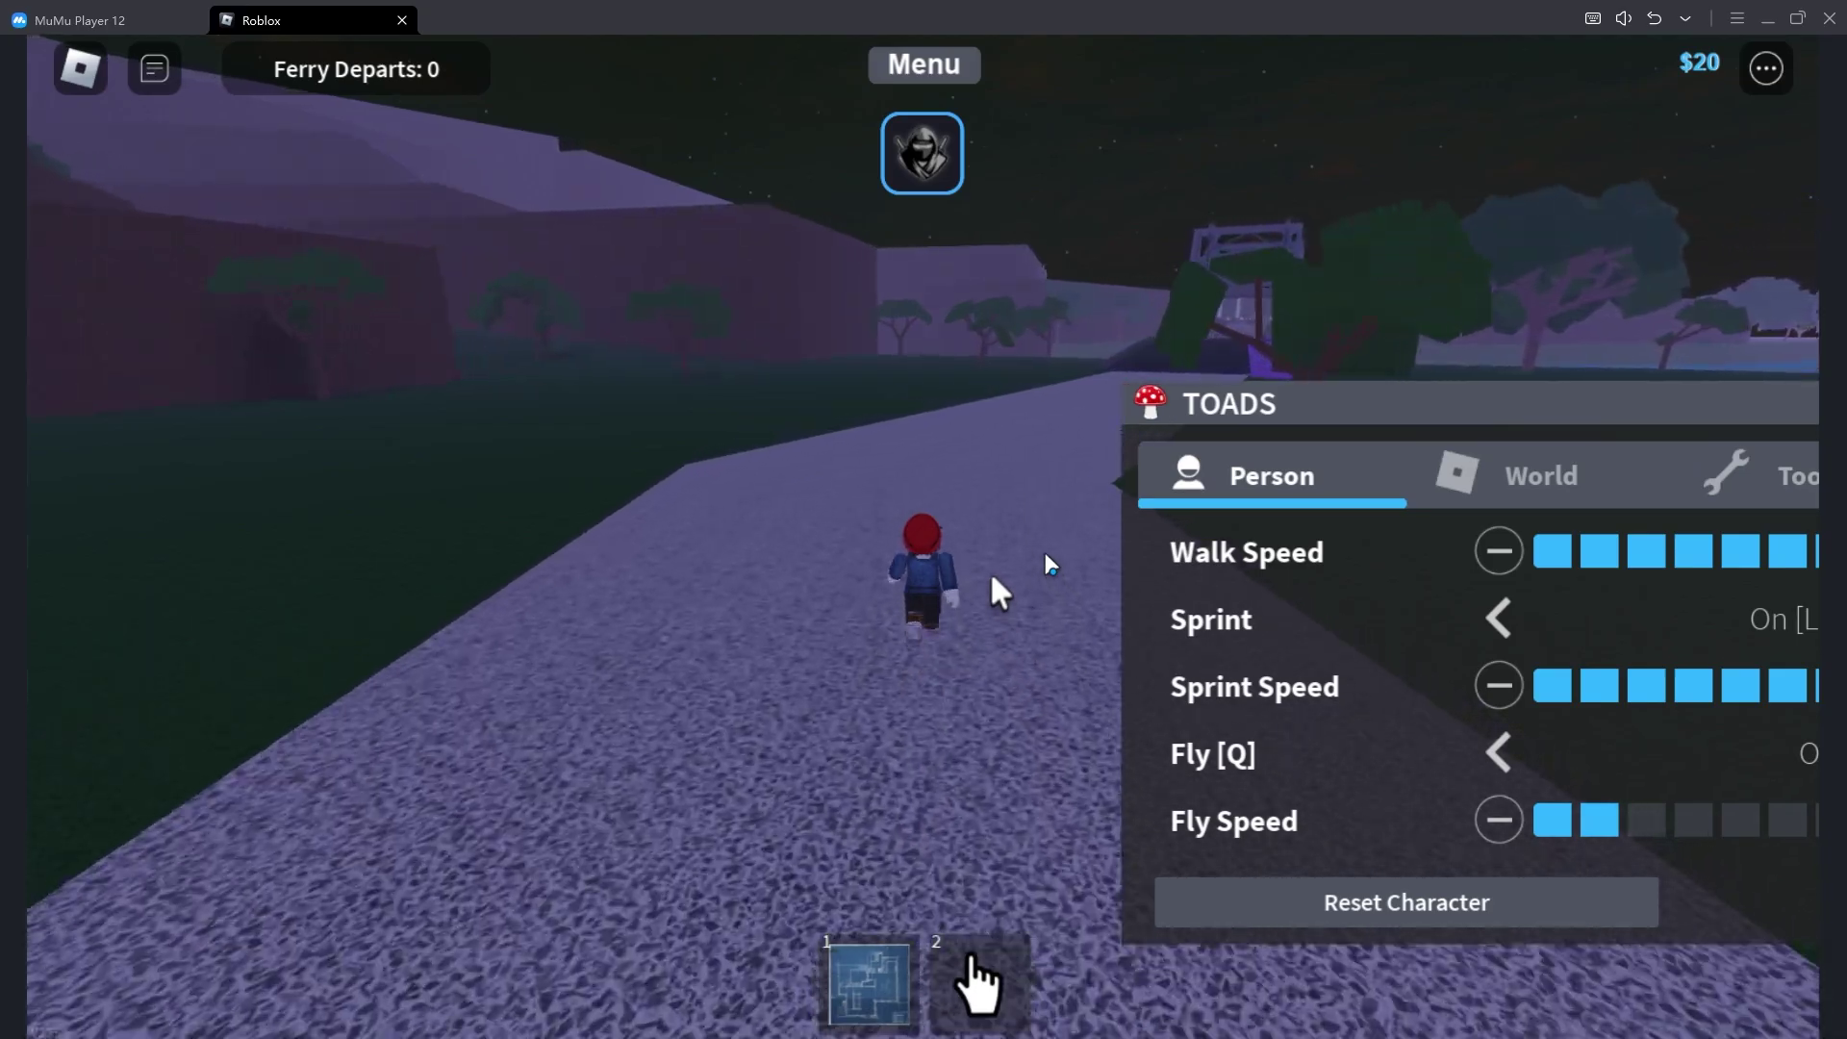
Keep running along the road past the shop and the Land Store
key("w")
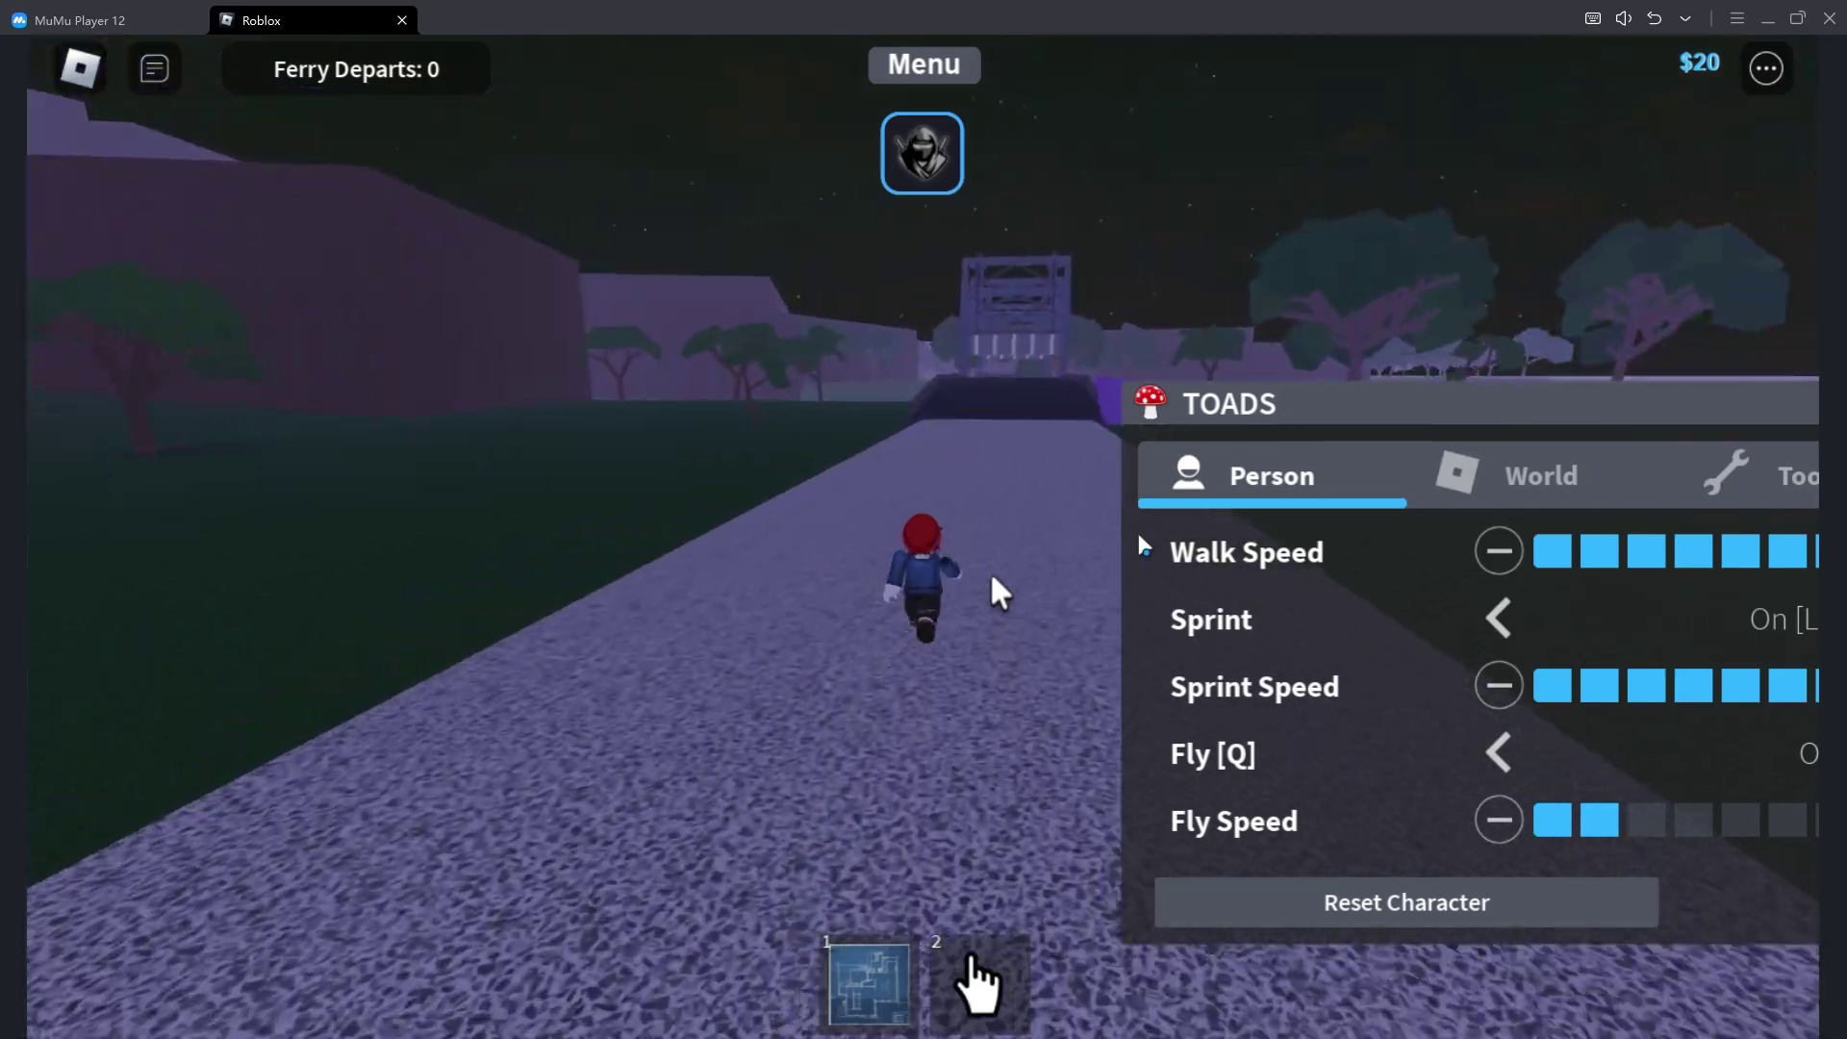
key("a")
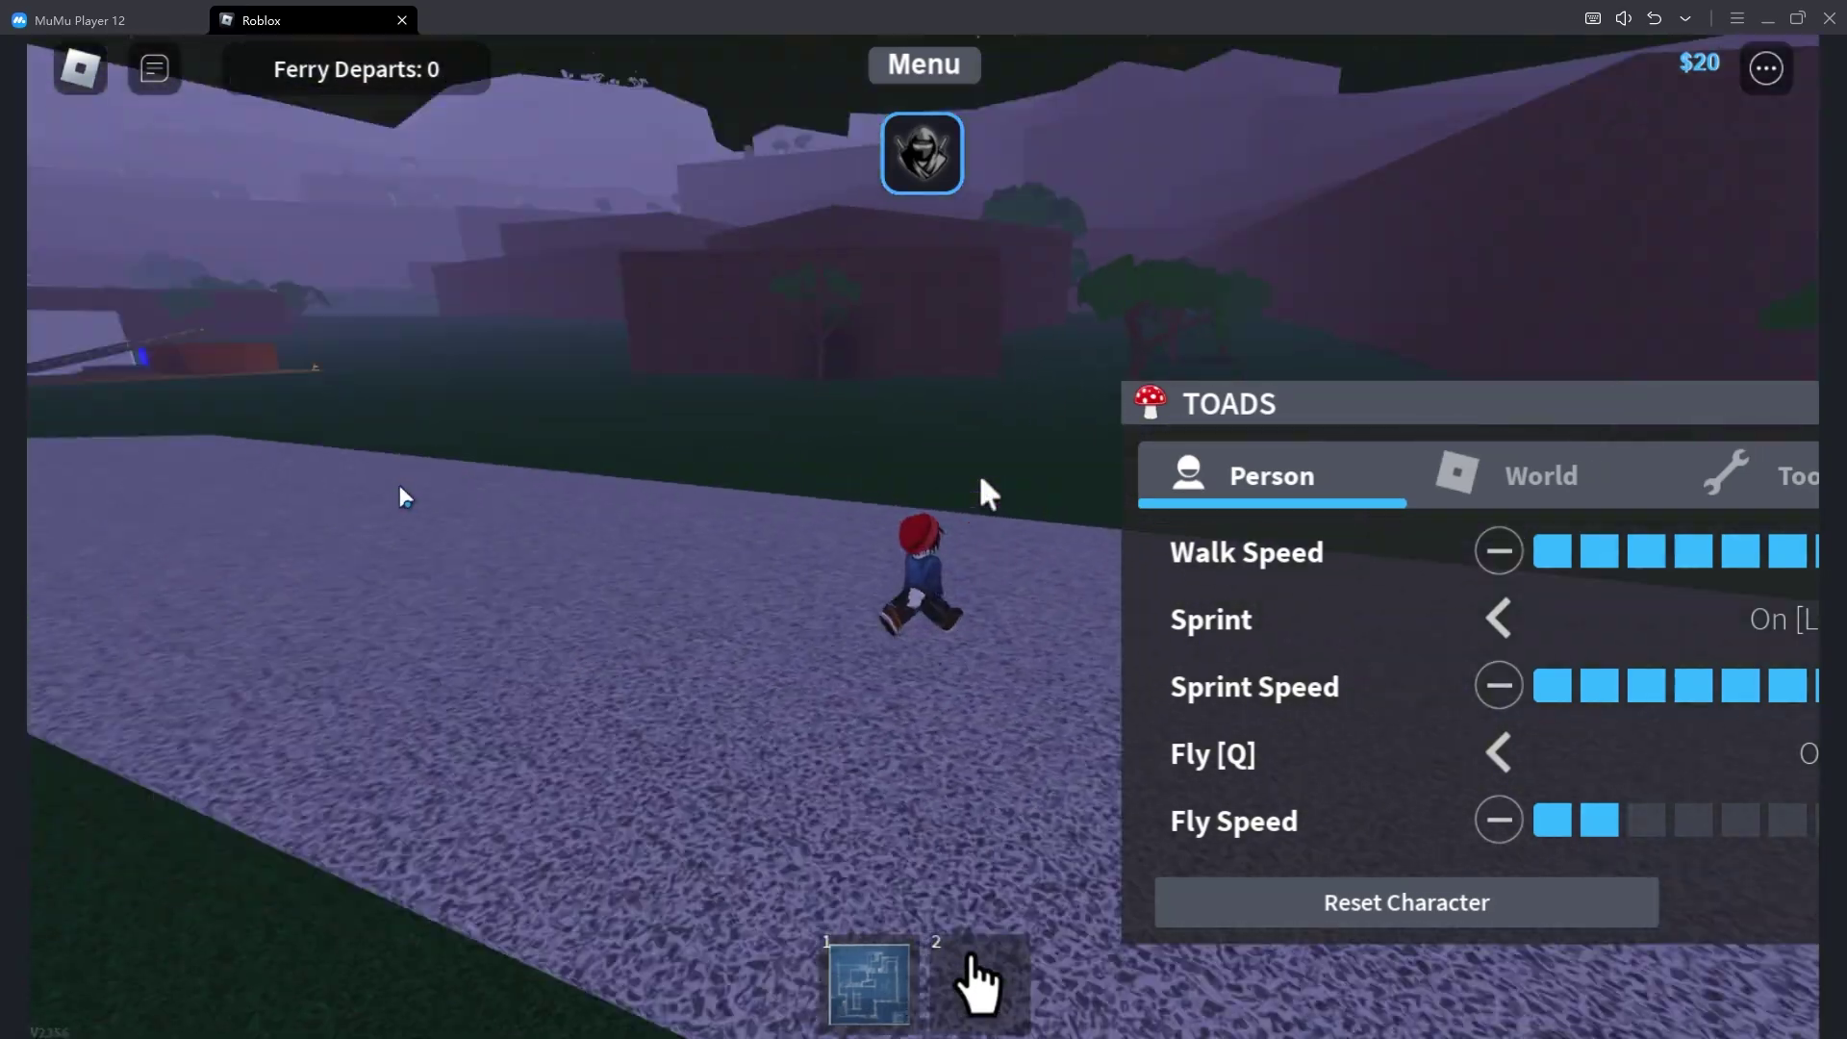
key("d")
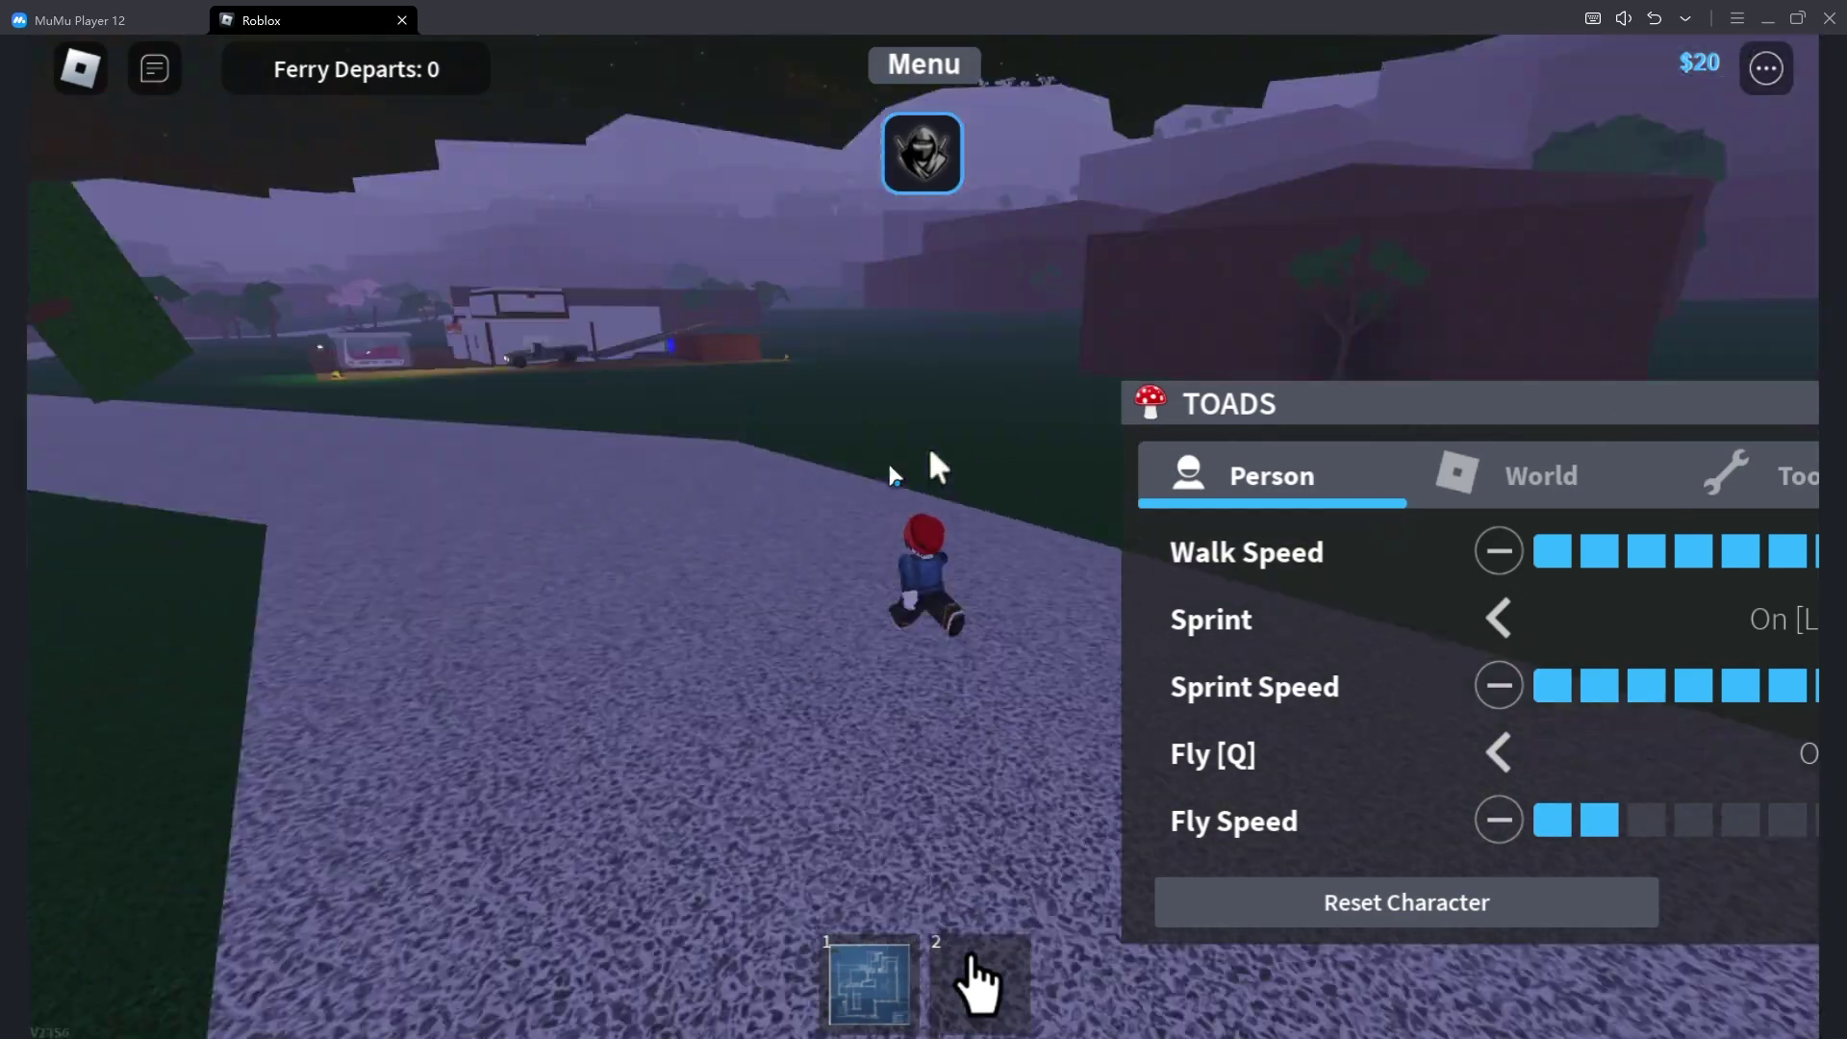
key("a")
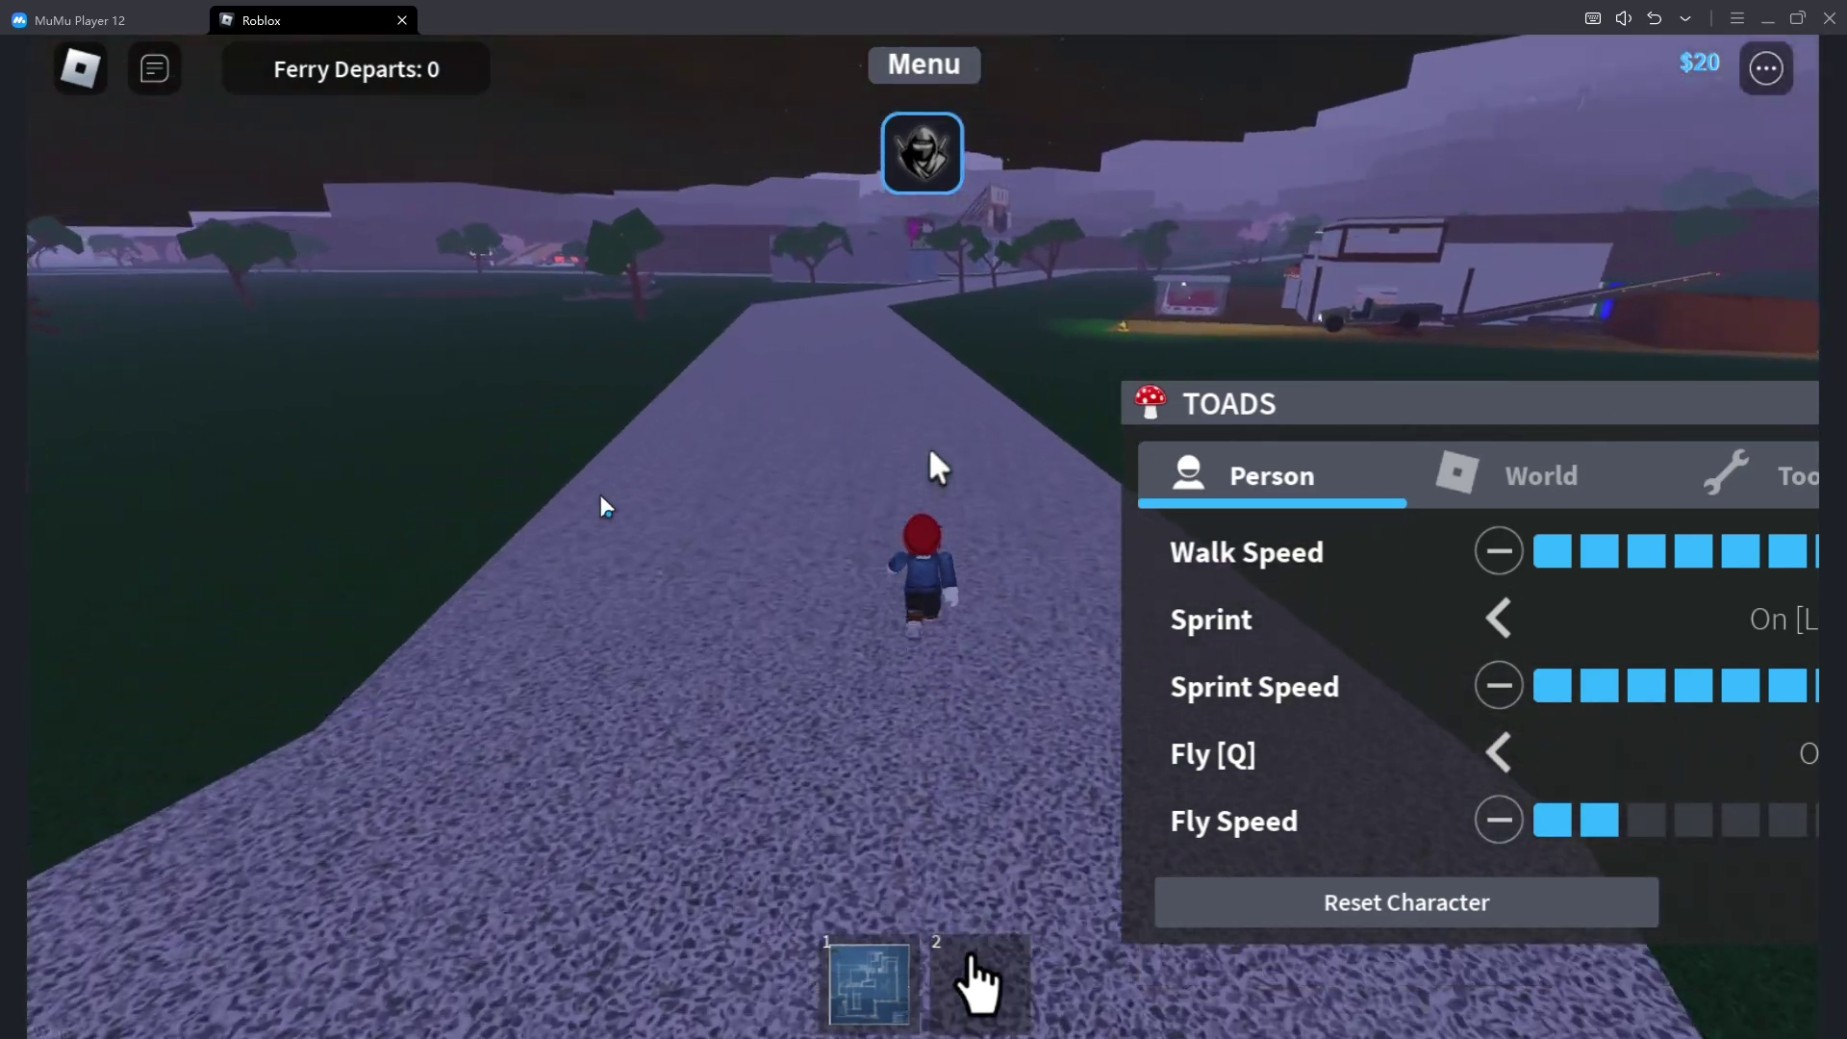
key("w")
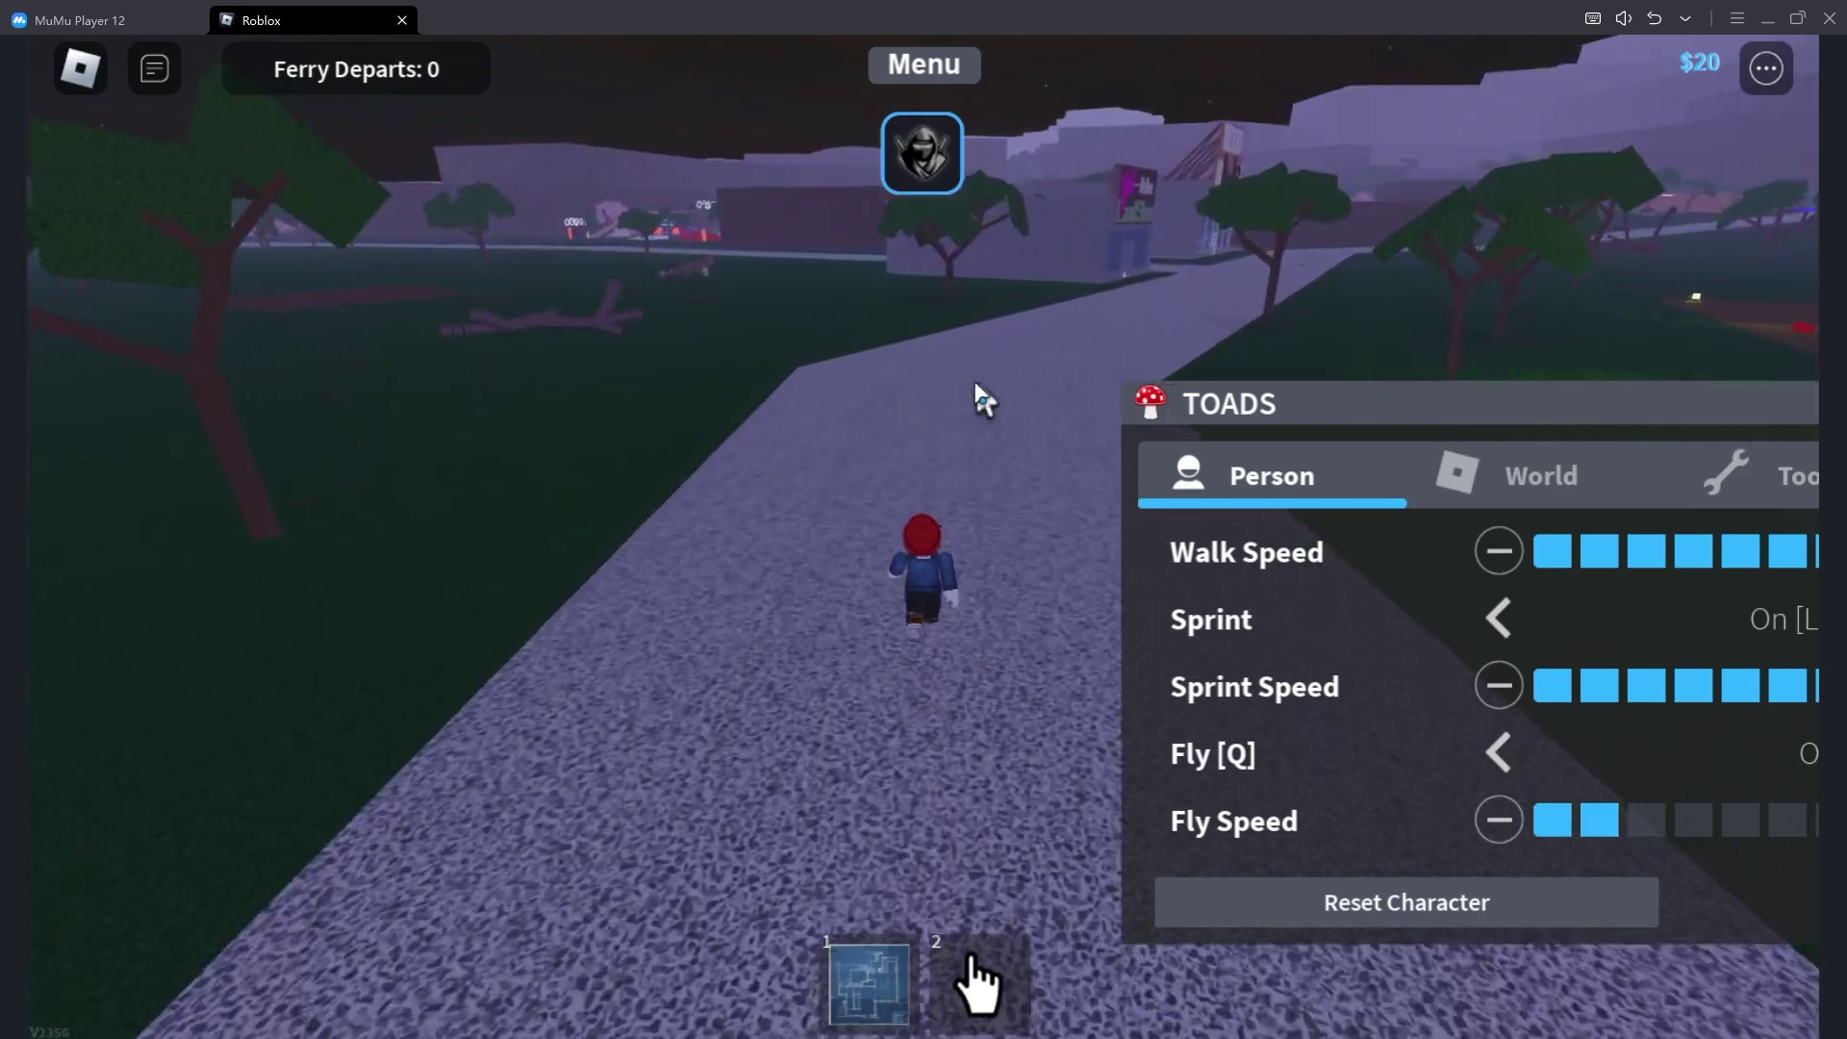
key("d")
key("w")
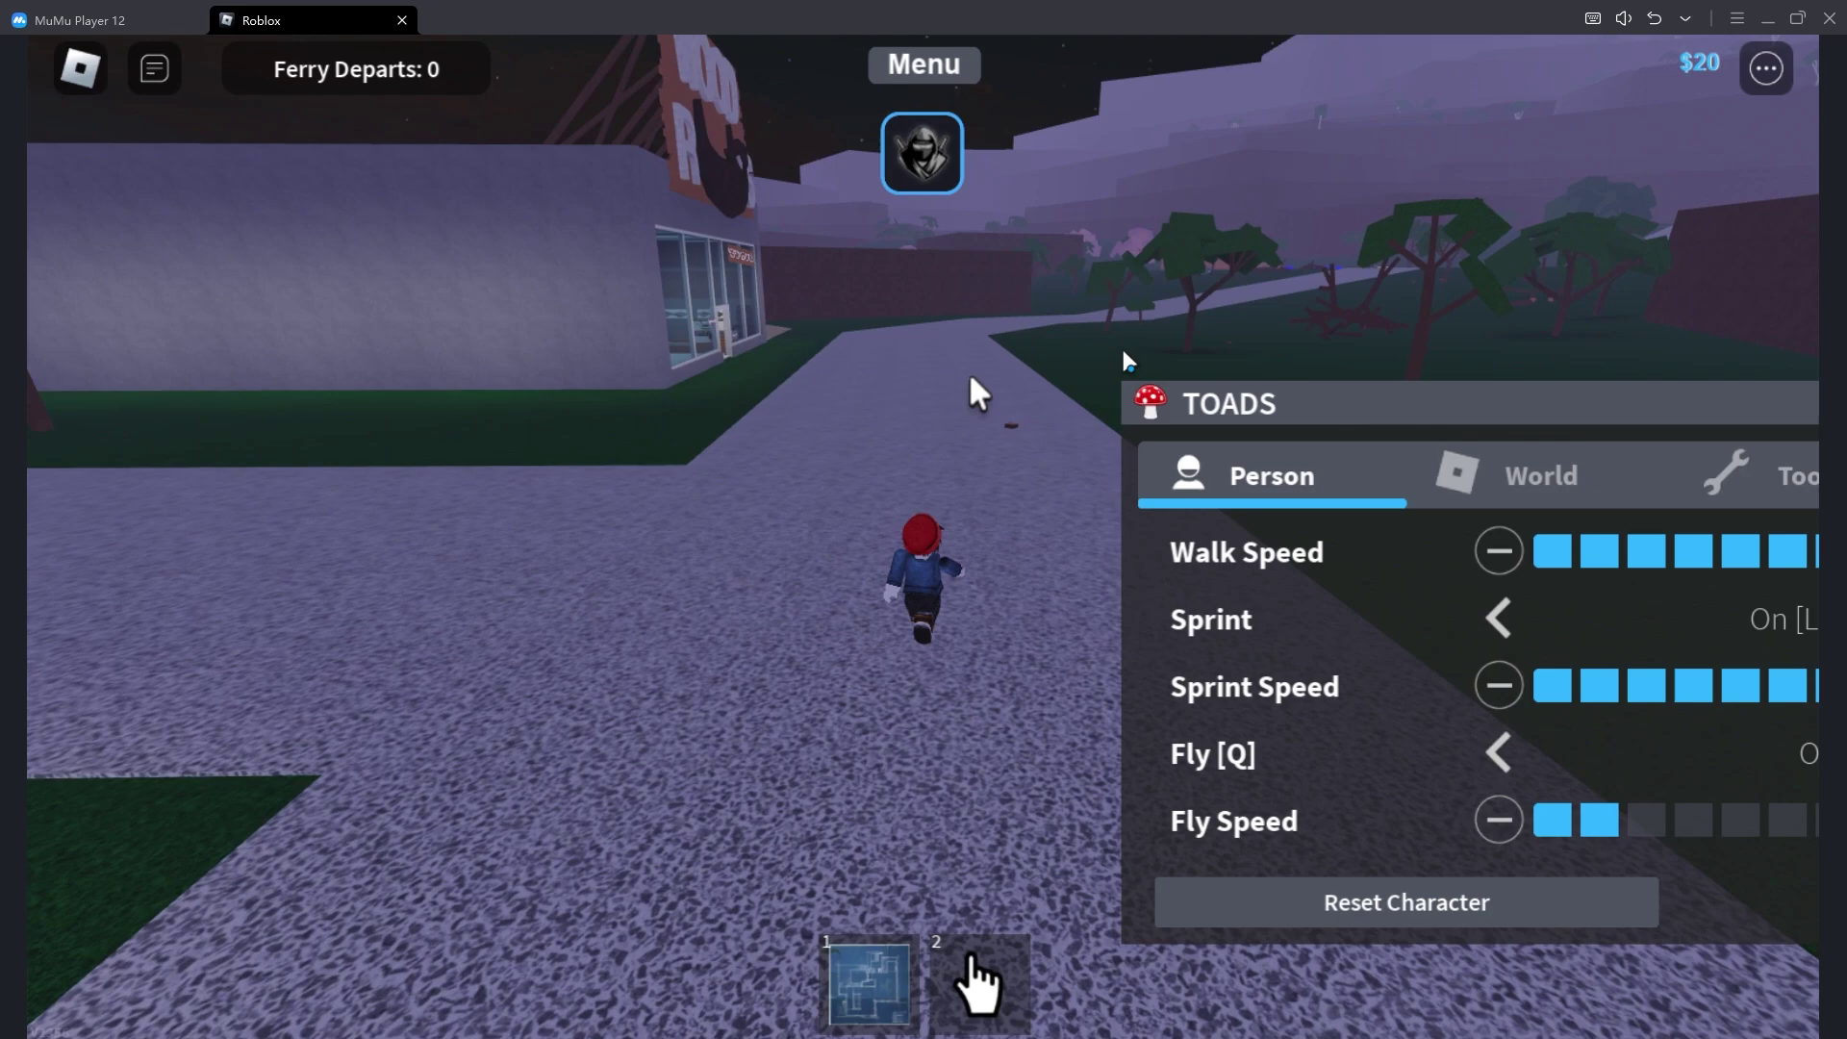
Recentre the TOADS panel and walk forward onto the grass toward the trees
left_click_drag(972, 390, 616, 305)
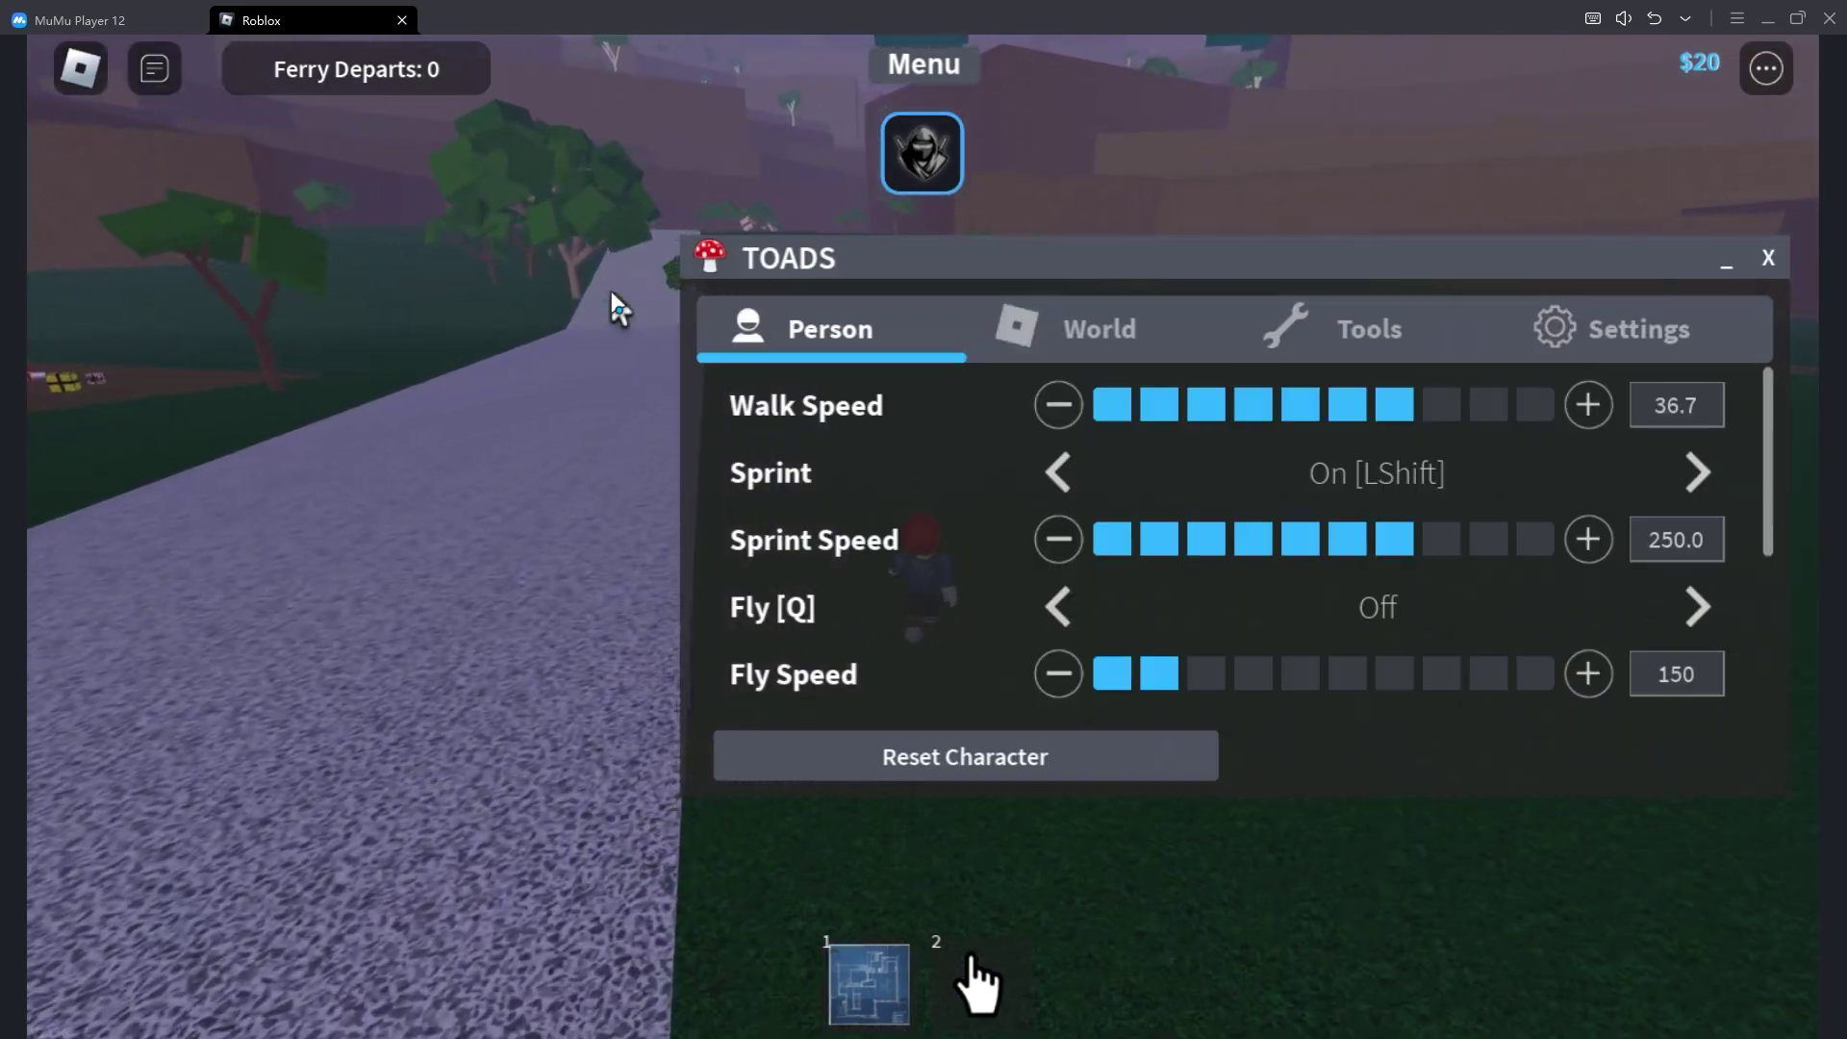
key("w")
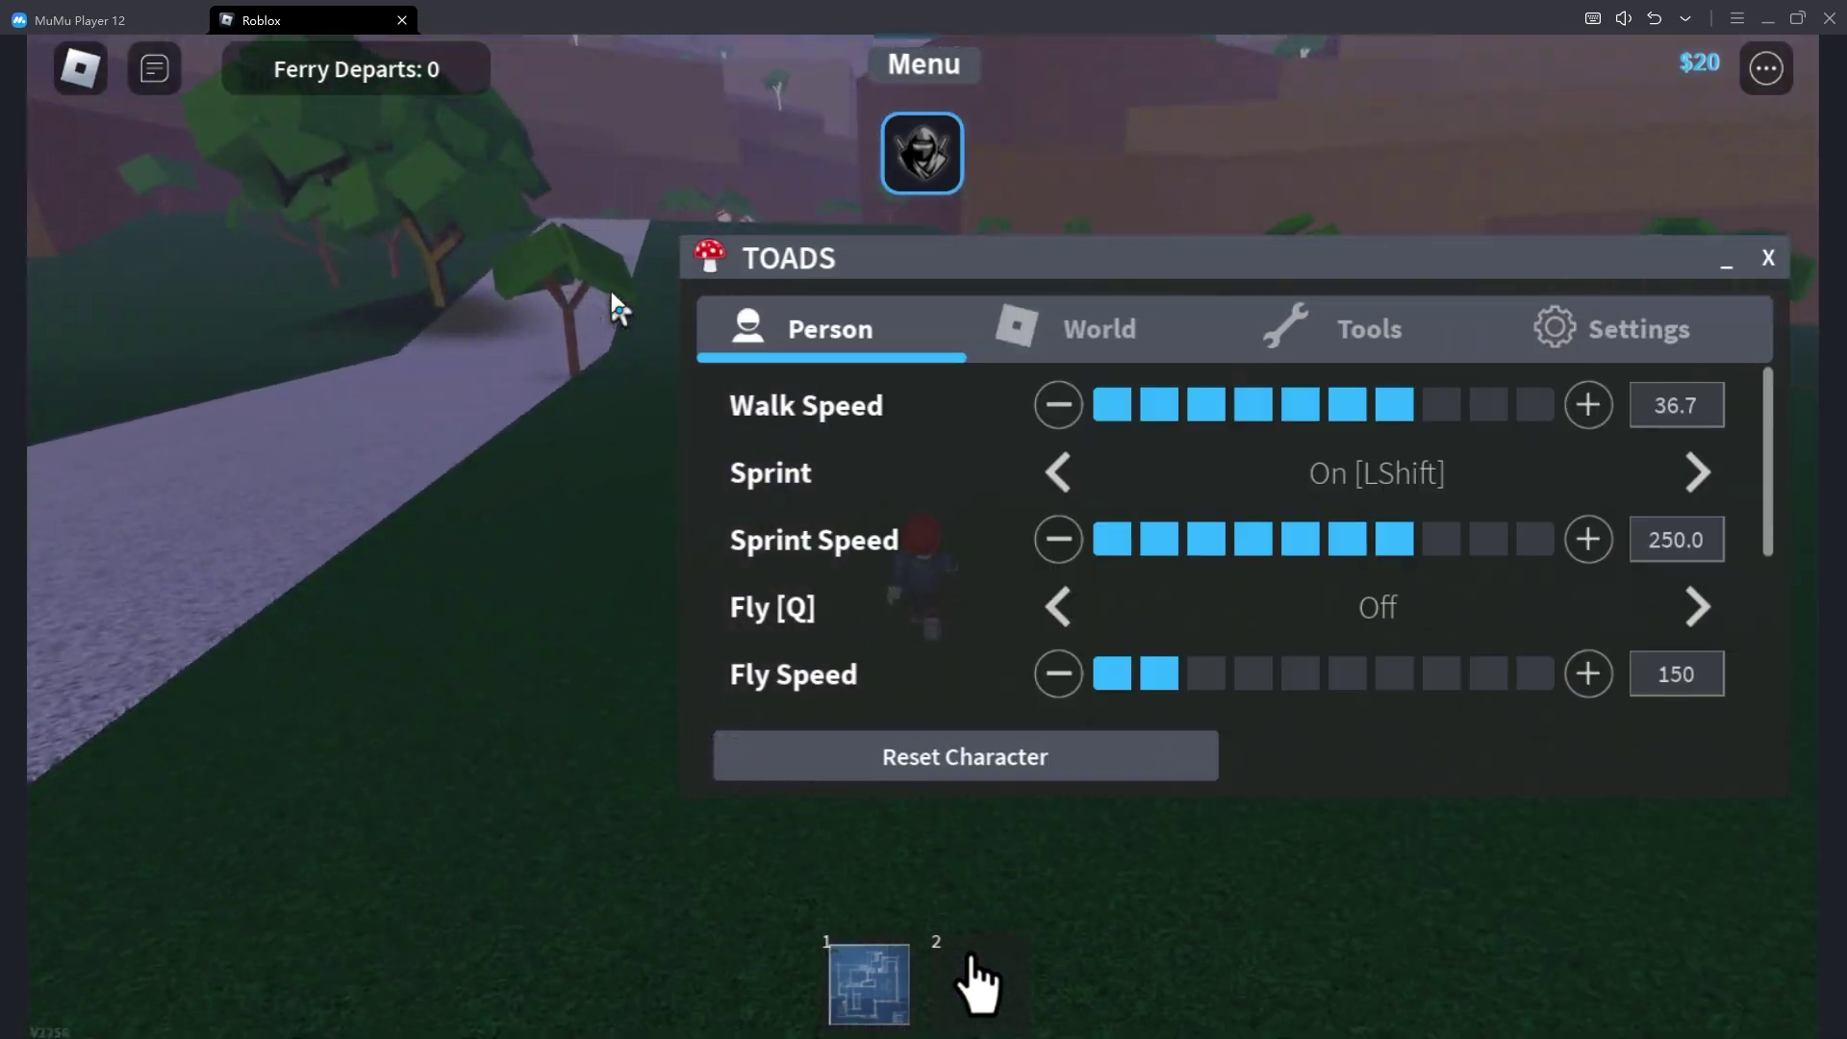
key("w")
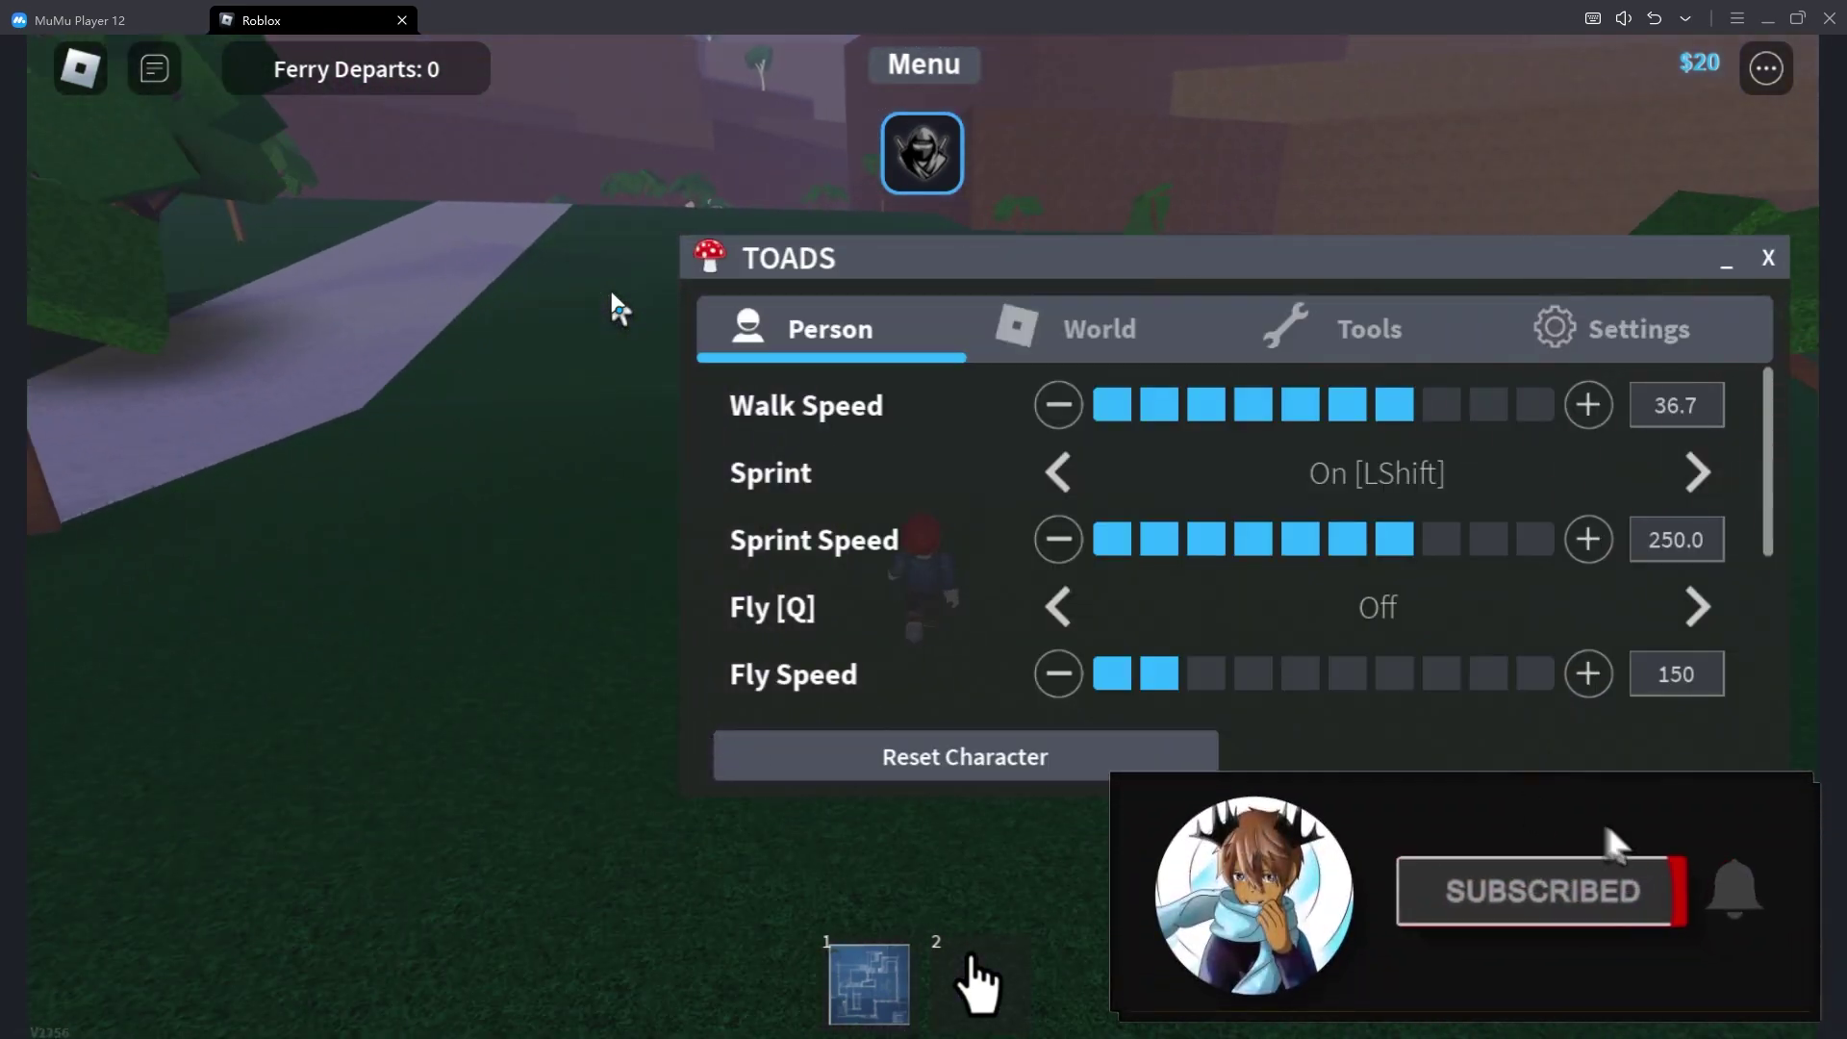
key("w")
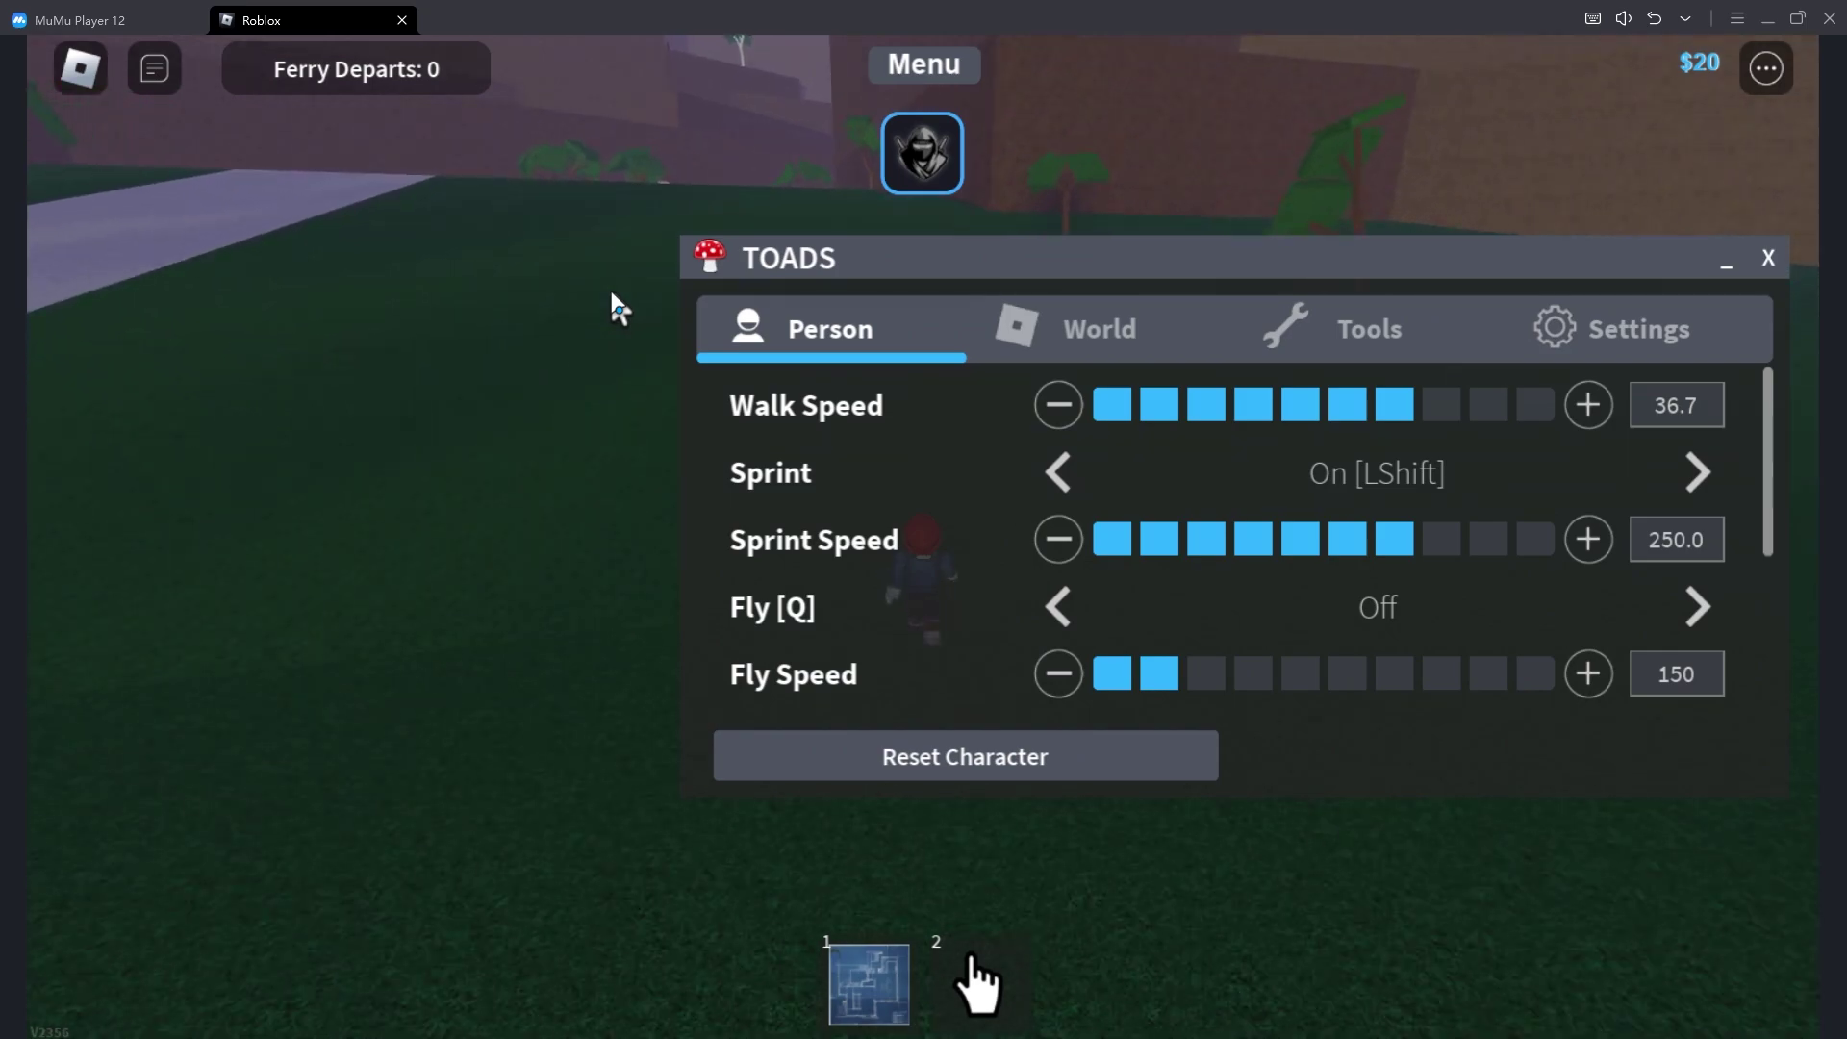